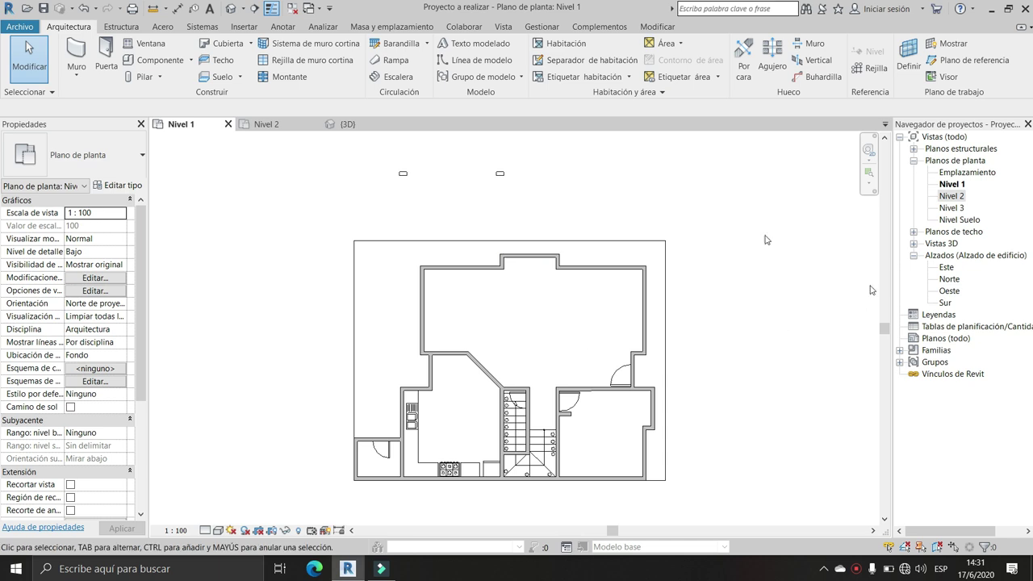
# Check the house in 3D, then return to and frame the Nivel 1 floor plan
pyautogui.moveTo(524, 390)
pyautogui.mouseDown(button='middle')
pyautogui.moveTo(532, 326)
pyautogui.moveTo(534, 352)
pyautogui.mouseUp(button='middle')
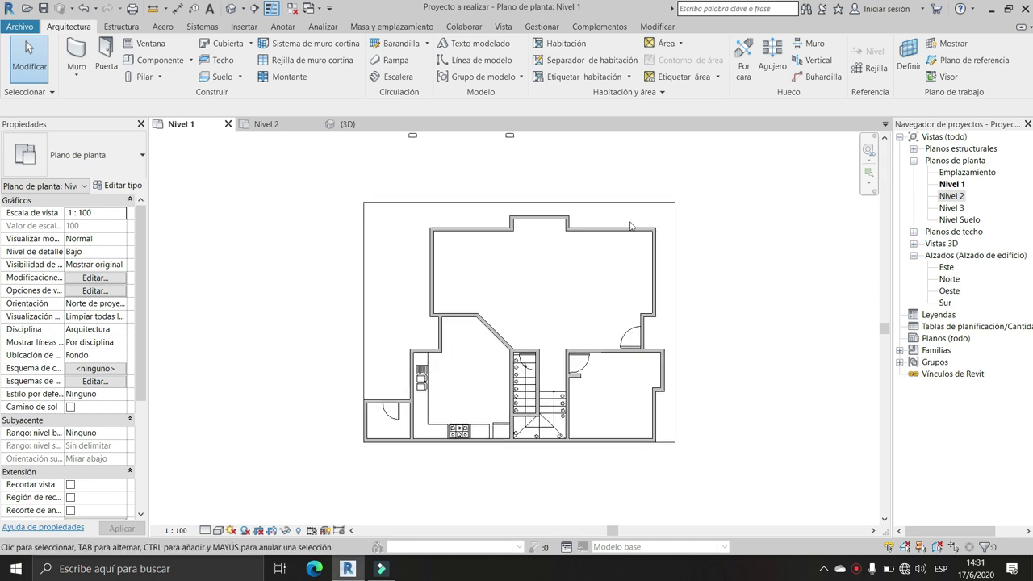
pyautogui.click(346, 124)
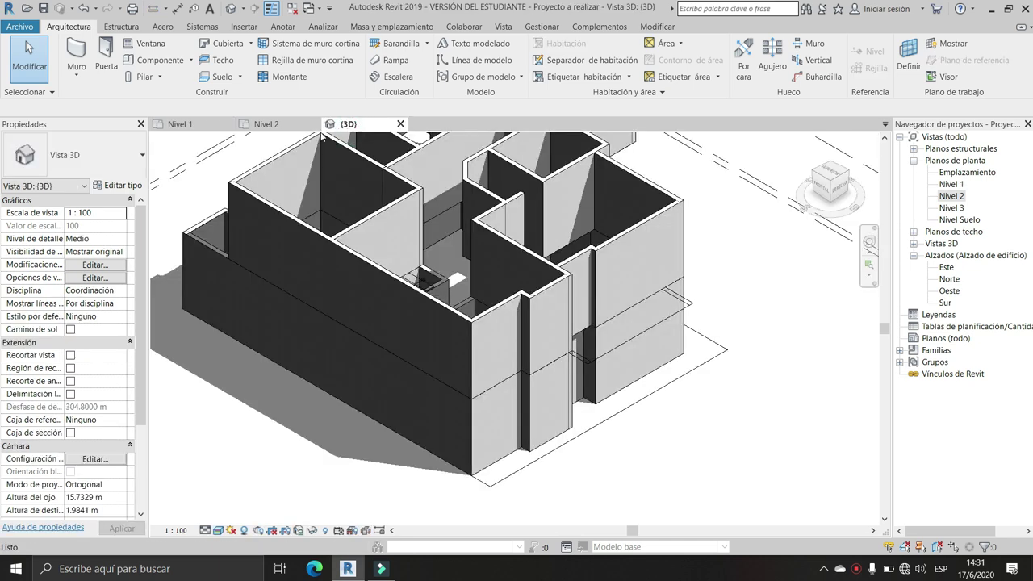
pyautogui.click(173, 123)
pyautogui.scroll(2, 651, 351)
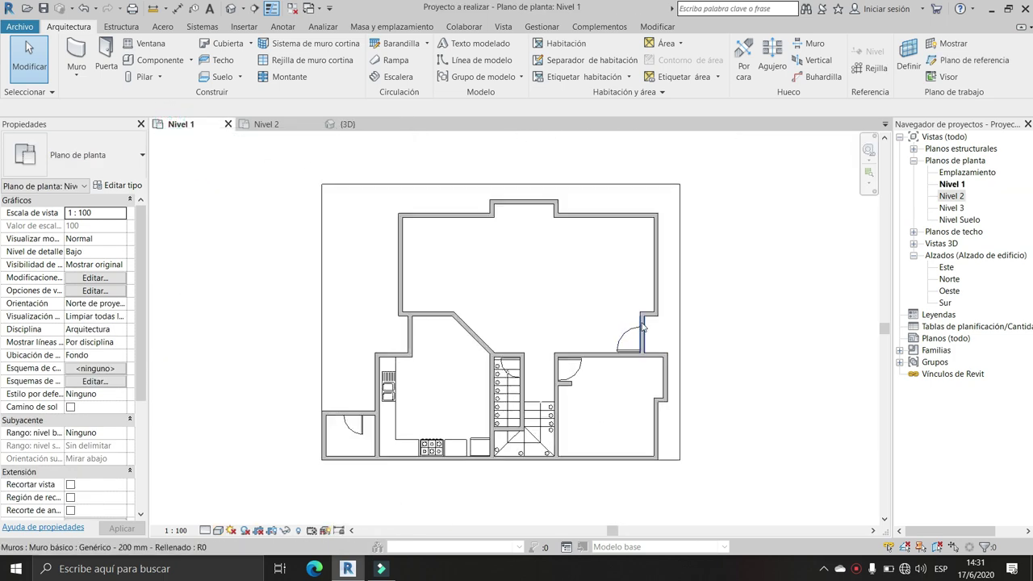
pyautogui.scroll(3, 651, 351)
pyautogui.scroll(-1, 501, 355)
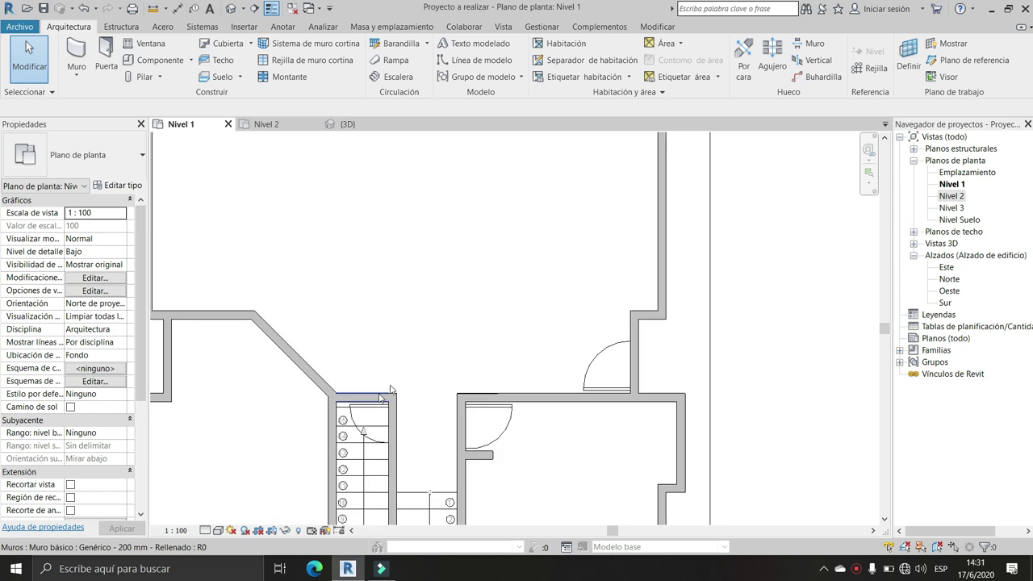
pyautogui.scroll(-1, 501, 354)
pyautogui.scroll(-1, 380, 226)
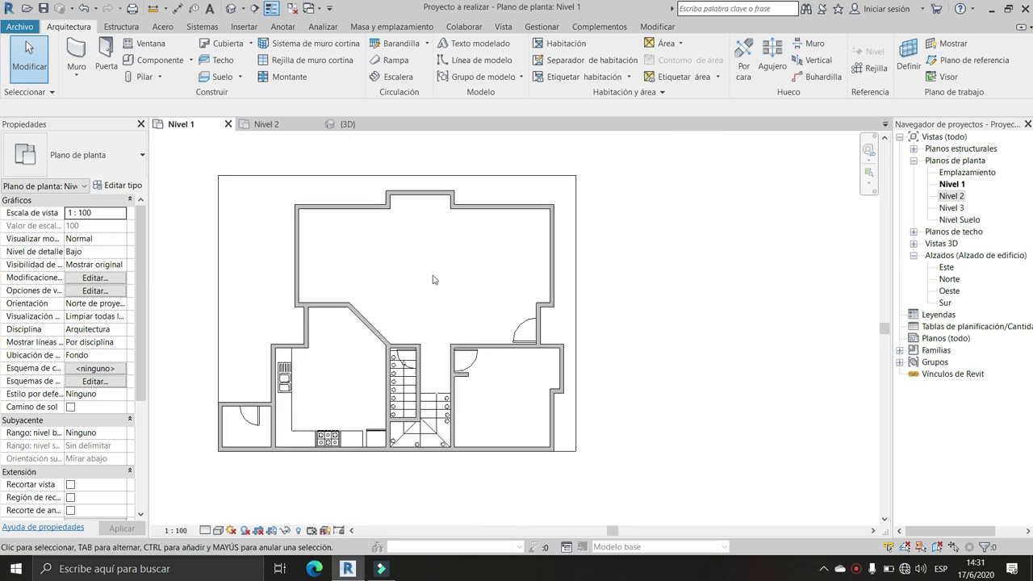
pyautogui.moveTo(448, 284); pyautogui.dragTo(483, 375, button='middle')
pyautogui.moveTo(497, 329); pyautogui.dragTo(493, 293, button='middle')
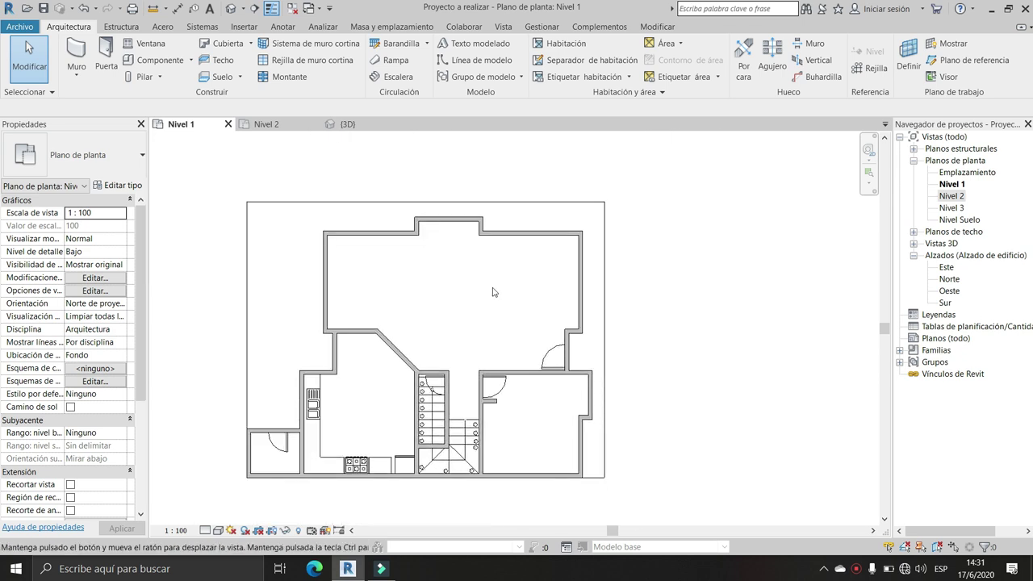
pyautogui.scroll(1, 339, 302)
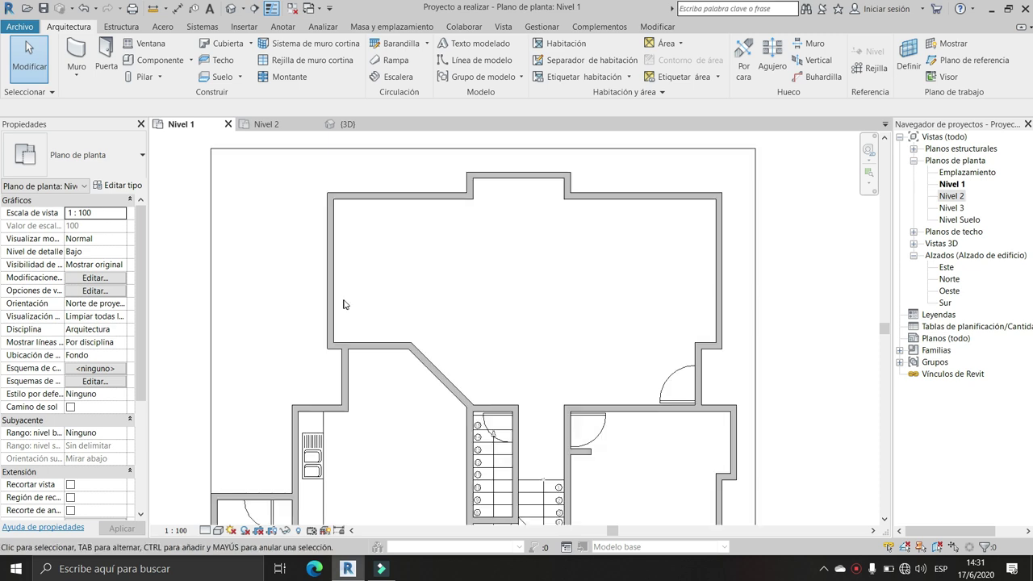
# Select all walls with SA and raise their surface transparency via Modificar gráficos en vista > Por categoría
pyautogui.click(334, 304)
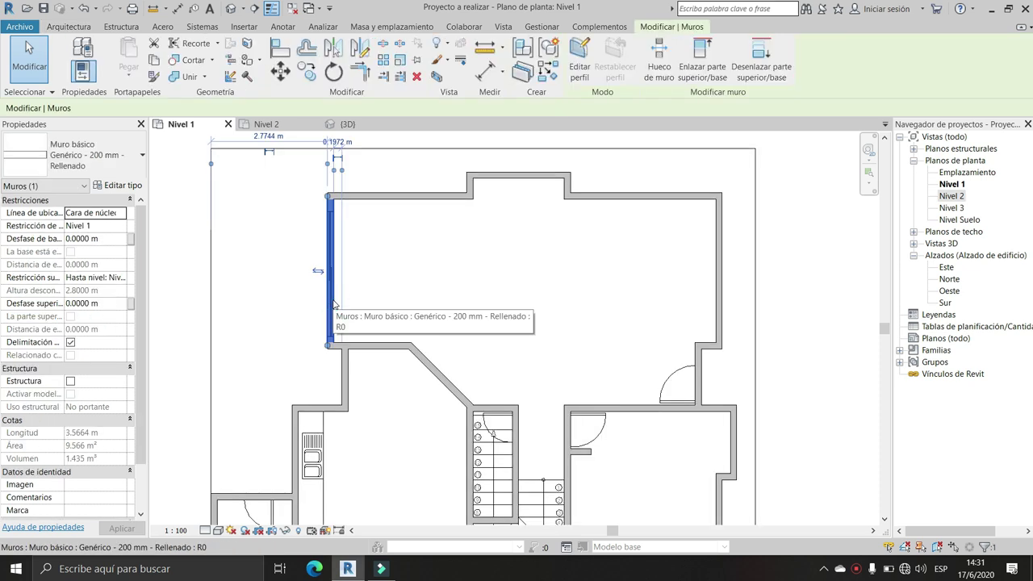
pyautogui.press('s')
pyautogui.press('a')
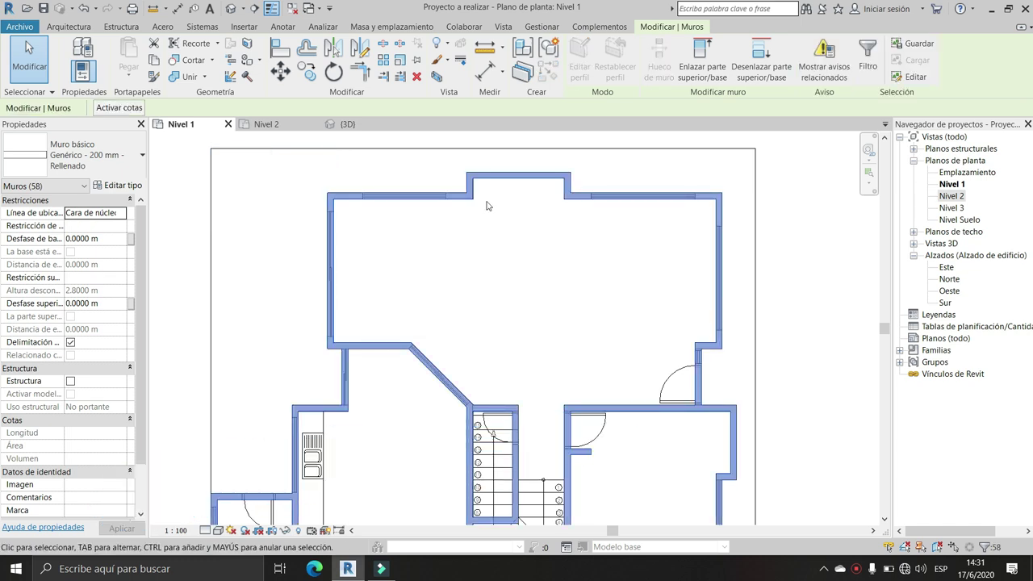
pyautogui.scroll(-1, 474, 345)
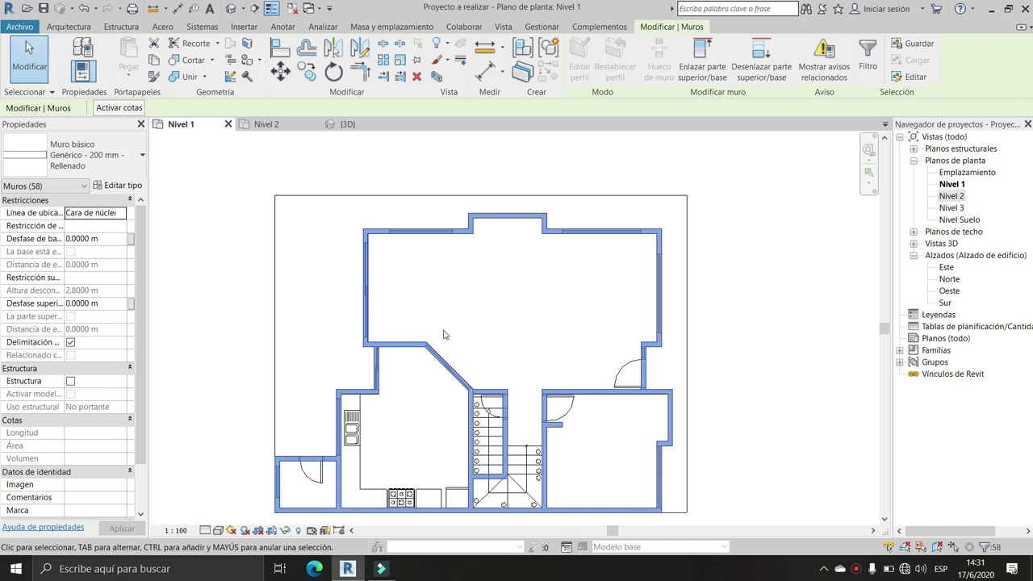
pyautogui.rightClick(443, 334)
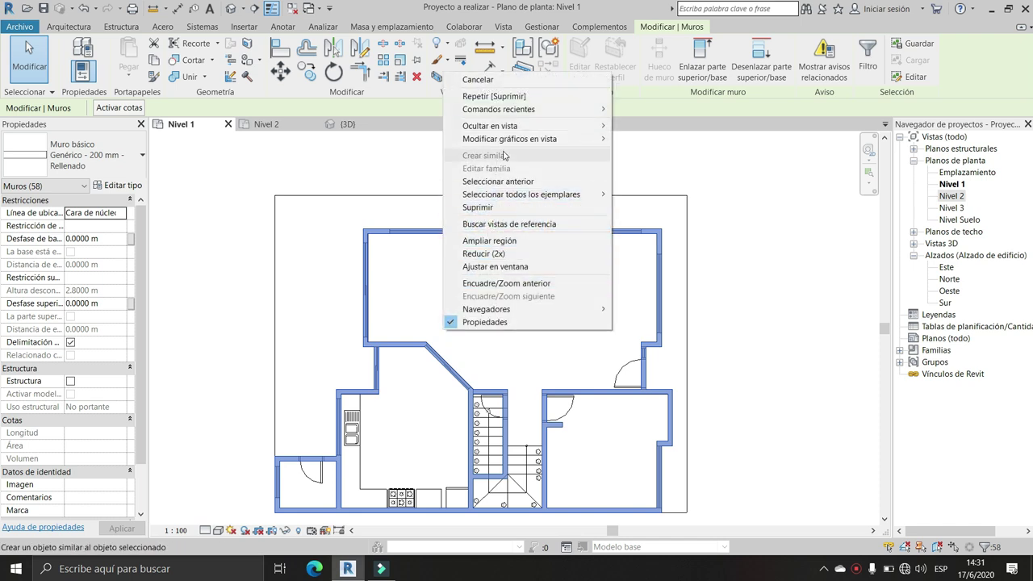
pyautogui.moveTo(509, 139)
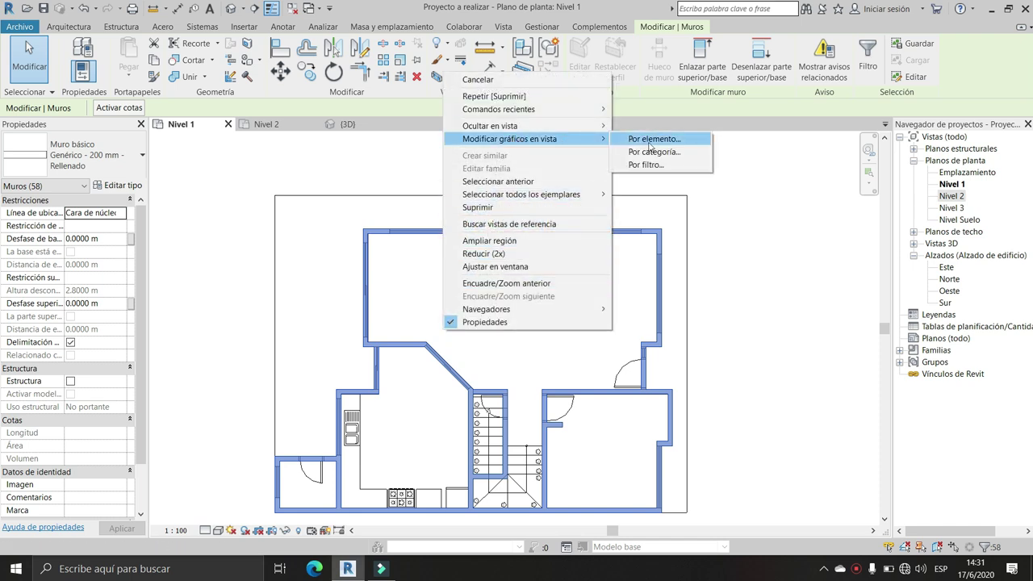
pyautogui.click(653, 151)
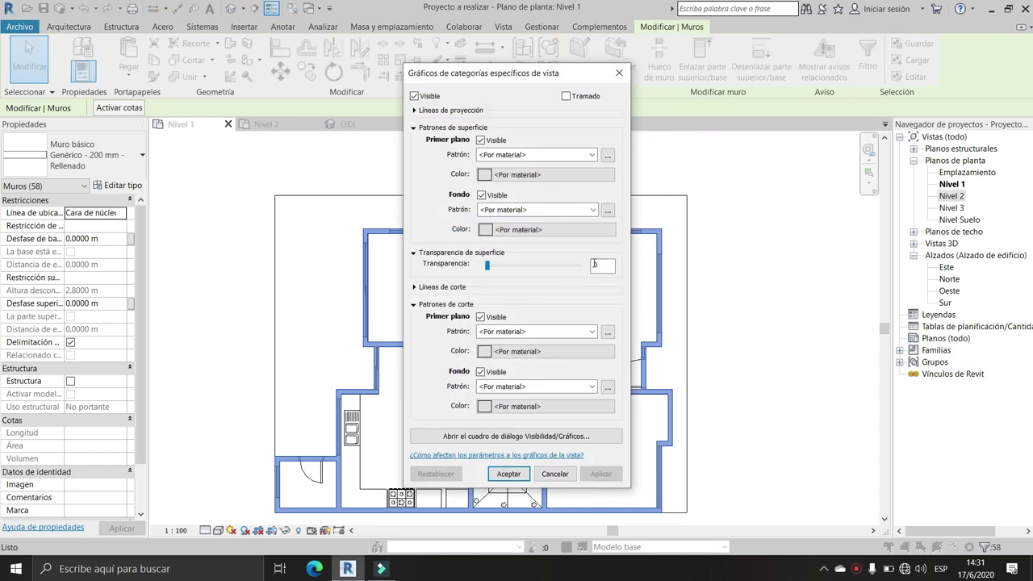
pyautogui.click(598, 265)
pyautogui.click(508, 474)
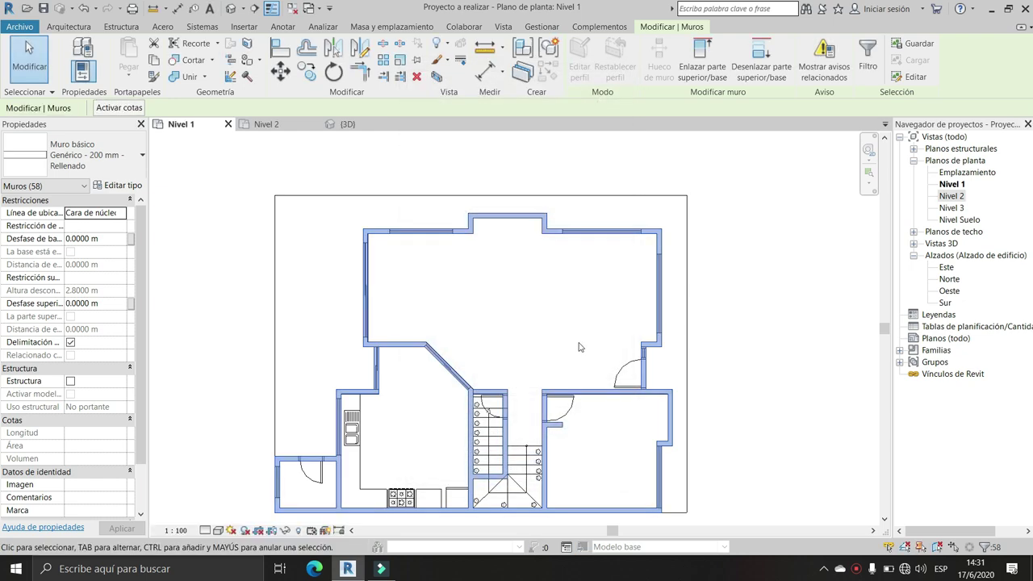
pyautogui.click(561, 345)
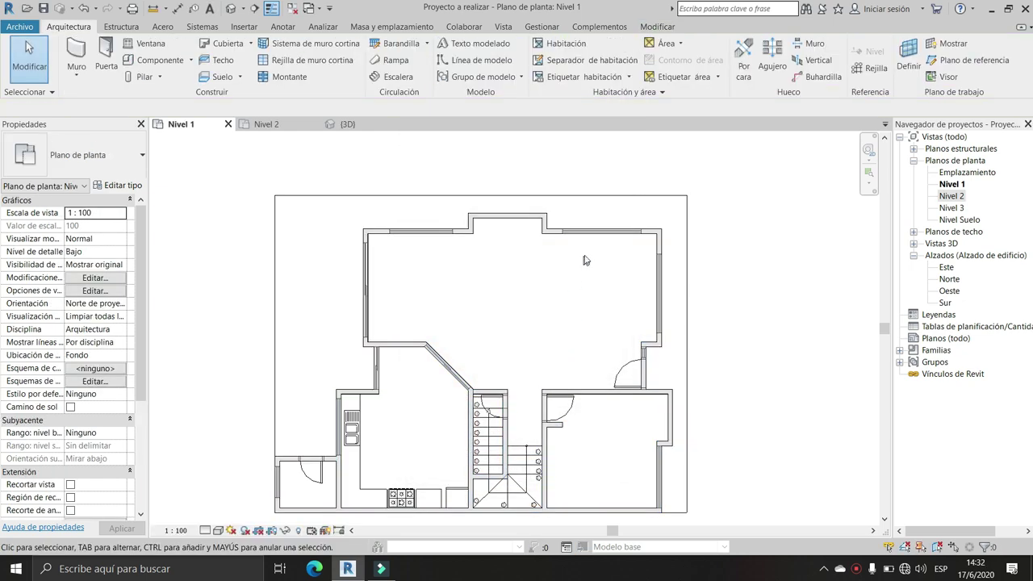
# Zoom in and pan along the top wall of the Nivel 1 plan, then zoom back out
pyautogui.scroll(3, 592, 236)
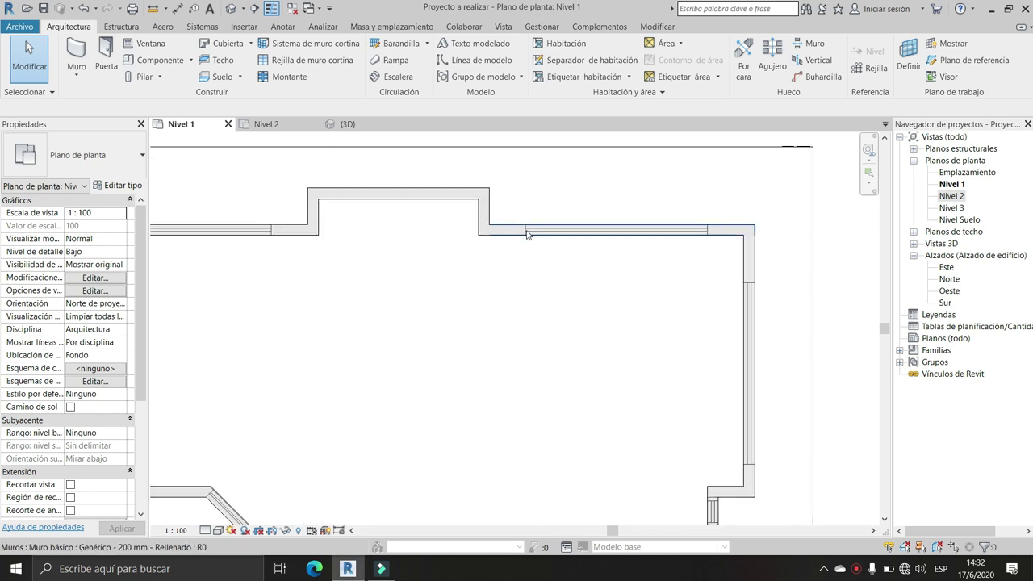
pyautogui.moveTo(265, 280); pyautogui.dragTo(465, 259, button='middle')
pyautogui.scroll(-2, 339, 217)
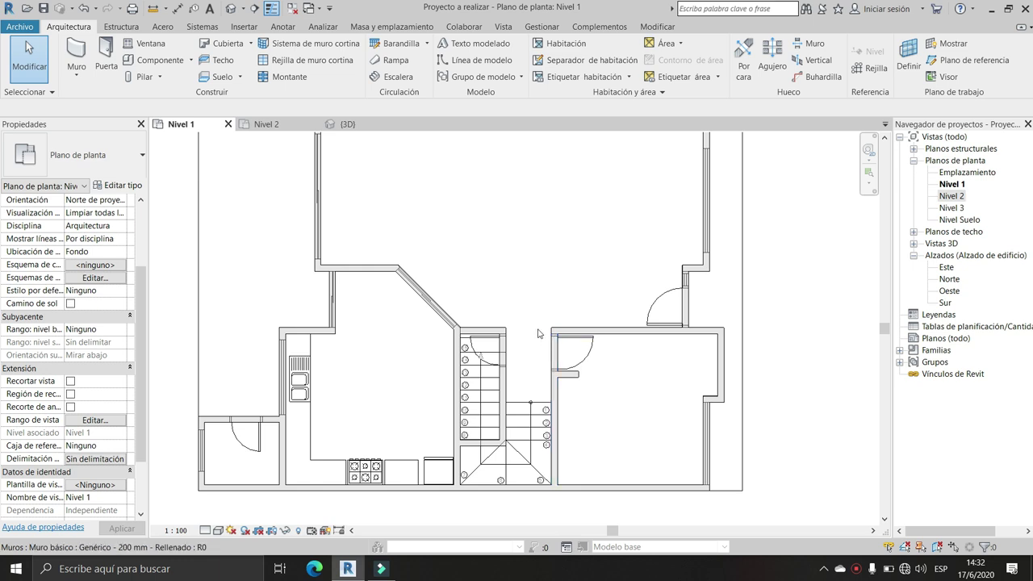
pyautogui.scroll(-2, 546, 352)
pyautogui.scroll(-1, 542, 322)
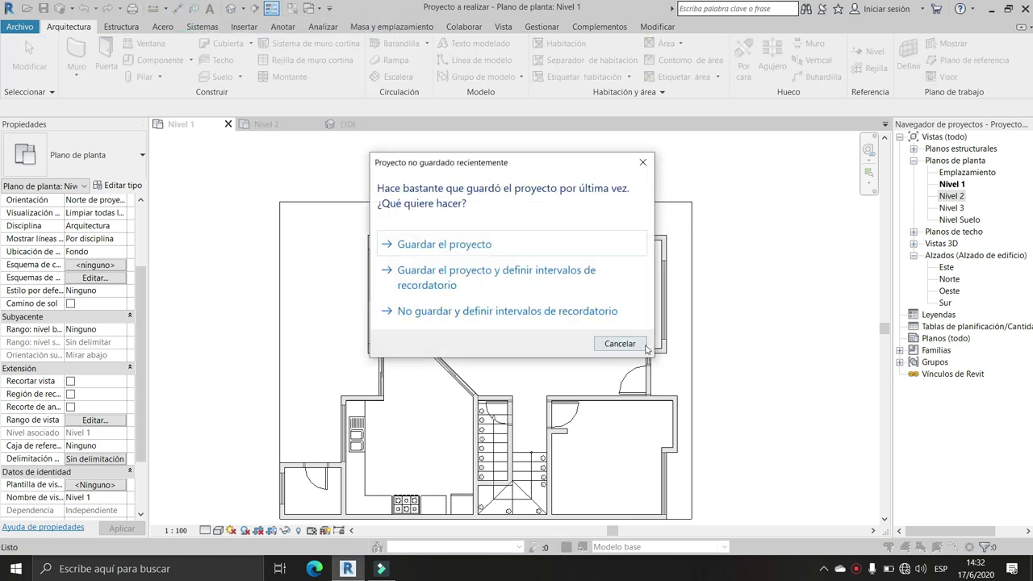
# Dismiss the save reminder and zoom into the Nivel 1 plan
pyautogui.click(643, 162)
pyautogui.scroll(2, 652, 362)
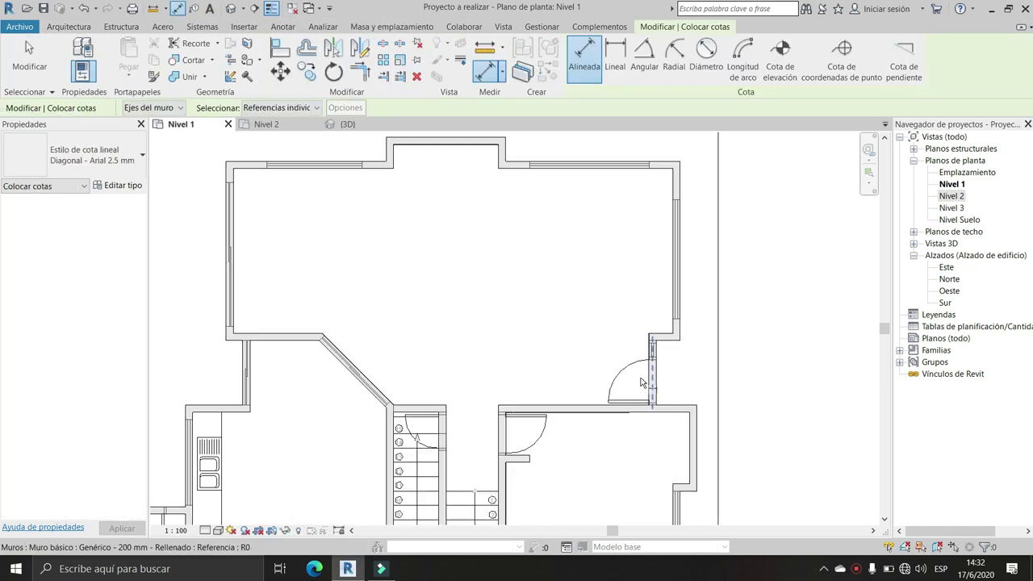
pyautogui.scroll(1, 638, 383)
pyautogui.scroll(2, 646, 403)
# Measure the first door opening at 0.9 m, then cancel the dimension
pyautogui.click(656, 423)
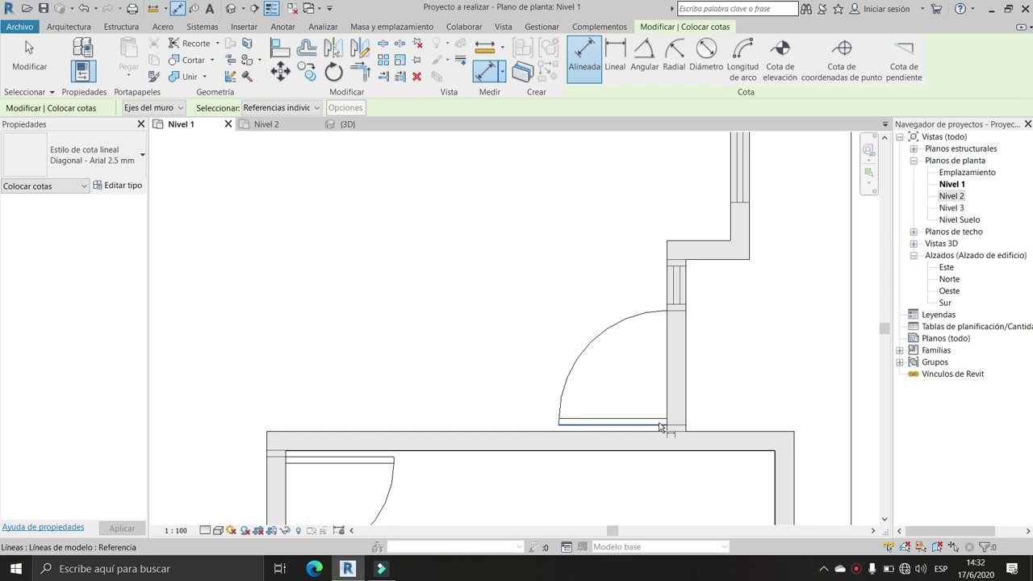
pyautogui.click(666, 313)
pyautogui.scroll(-2, 751, 315)
pyautogui.scroll(-2, 726, 321)
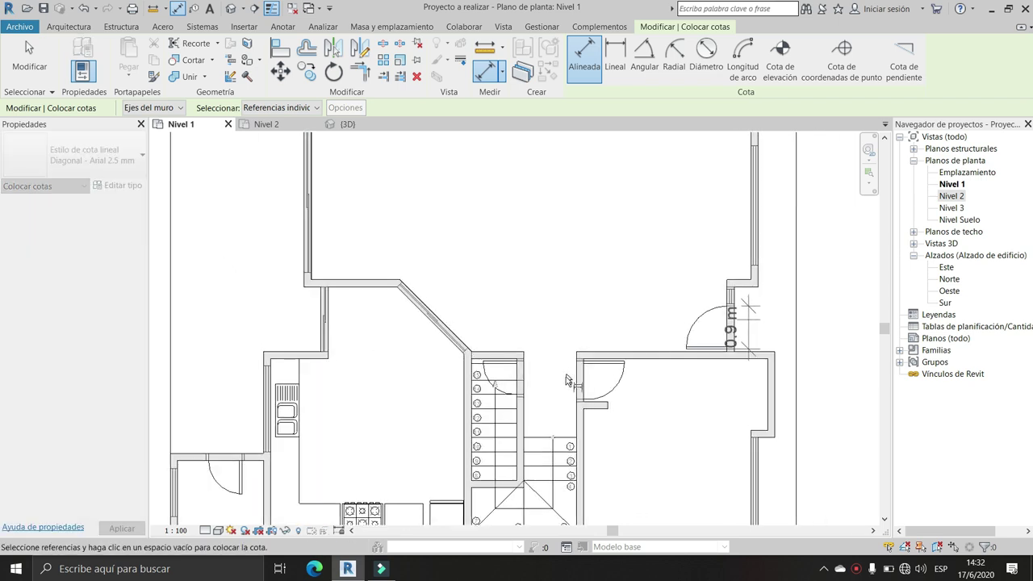
pyautogui.scroll(3, 576, 404)
pyautogui.press('Escape')
pyautogui.scroll(-3, 563, 413)
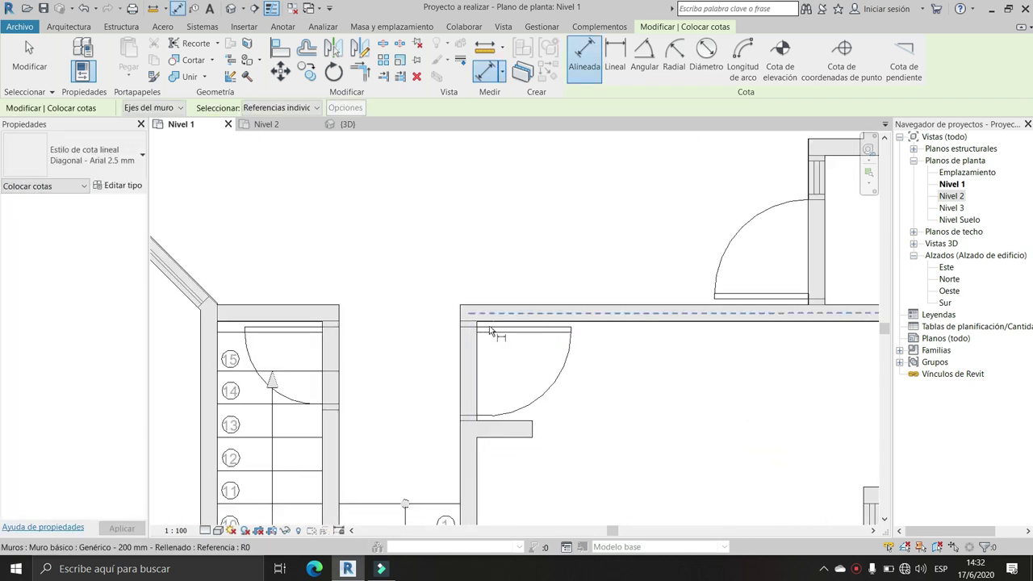
pyautogui.scroll(3, 489, 327)
# Measure the next door opening at 0.8 m, then cancel the dimension
pyautogui.click(489, 327)
pyautogui.scroll(-1, 529, 319)
pyautogui.click(529, 320)
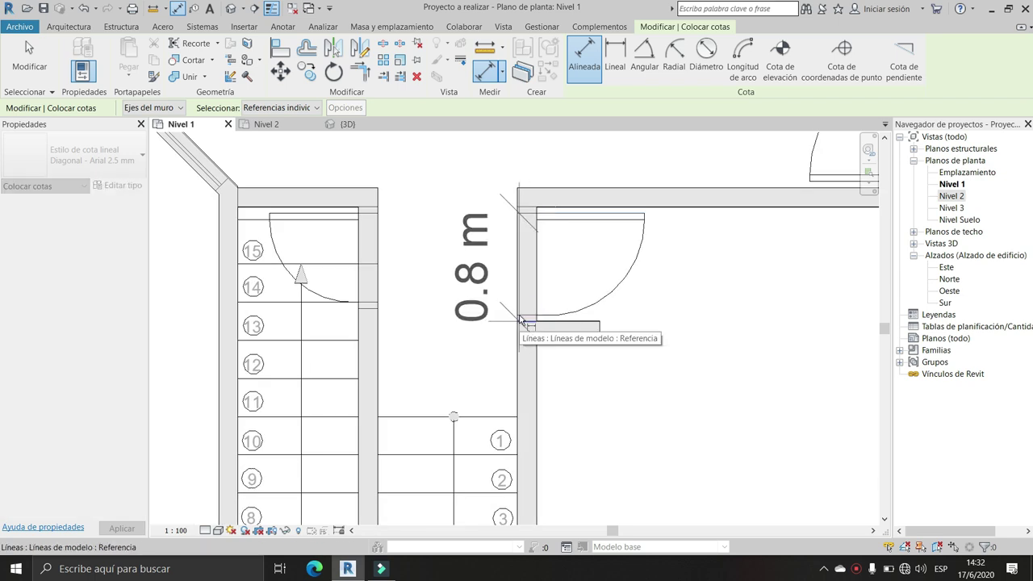
pyautogui.press('Escape')
pyautogui.scroll(3, 362, 222)
pyautogui.scroll(-2, 464, 271)
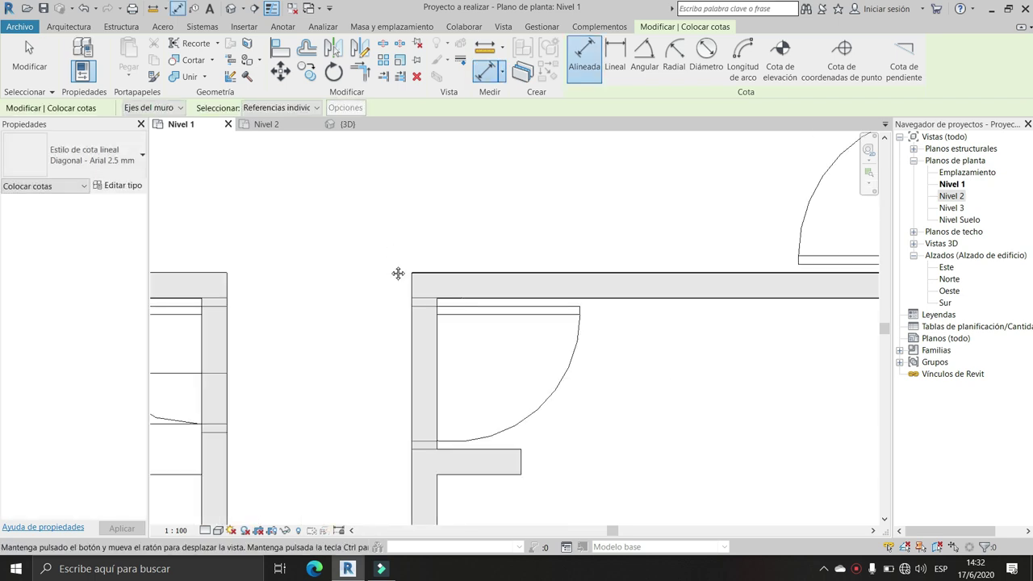
pyautogui.scroll(-1, 464, 272)
pyautogui.scroll(1, 478, 317)
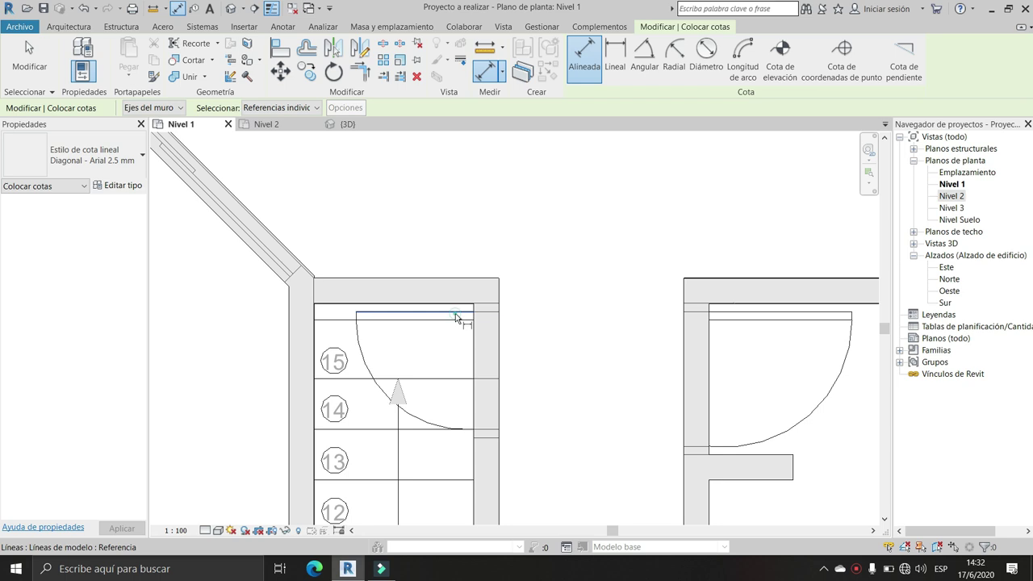
# Measure the stair door opening at 0.7 m, then cancel the dimension
pyautogui.click(459, 317)
pyautogui.click(484, 437)
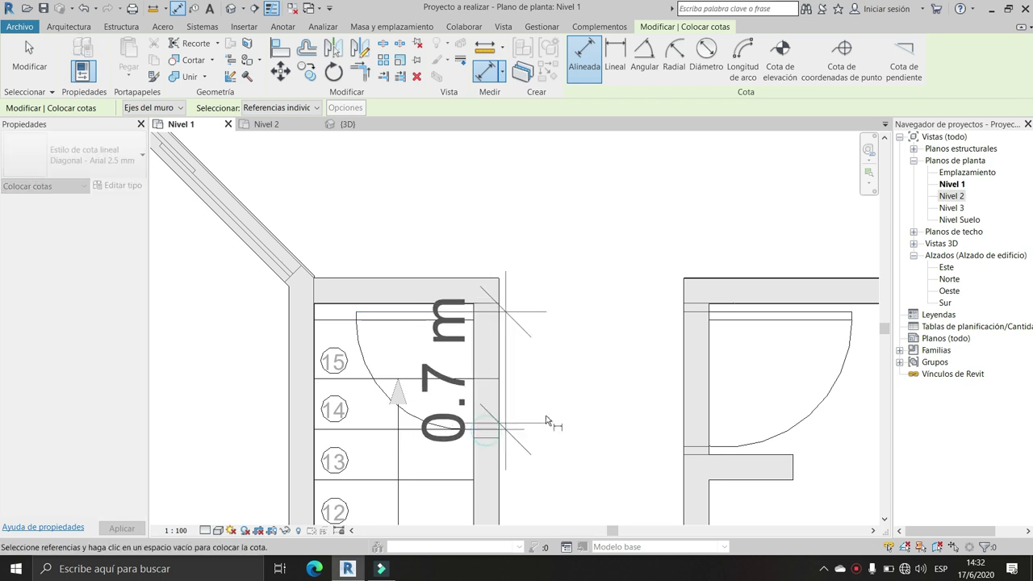
pyautogui.scroll(-2, 622, 407)
pyautogui.scroll(-2, 641, 397)
pyautogui.scroll(-1, 641, 396)
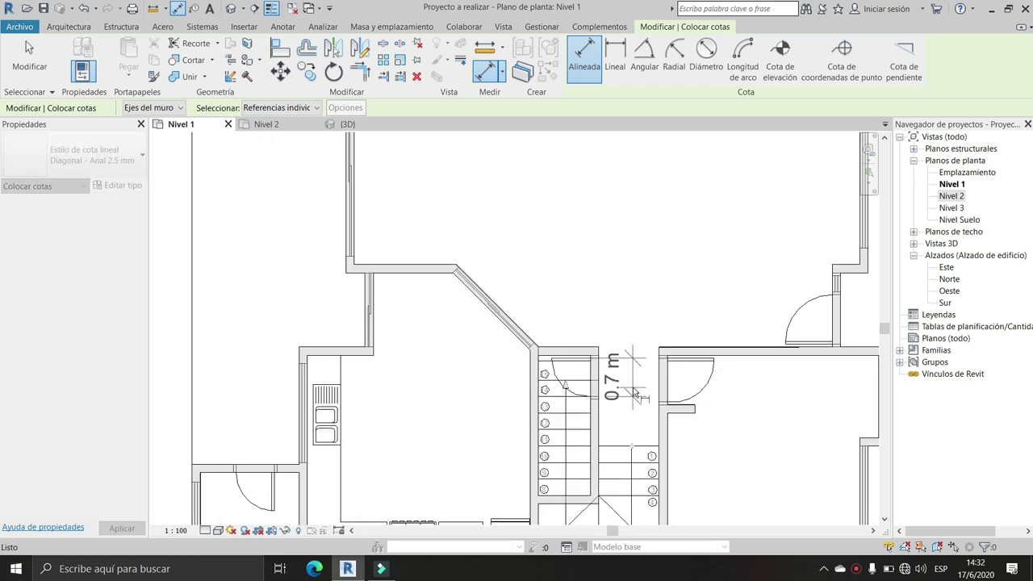
pyautogui.scroll(3, 538, 347)
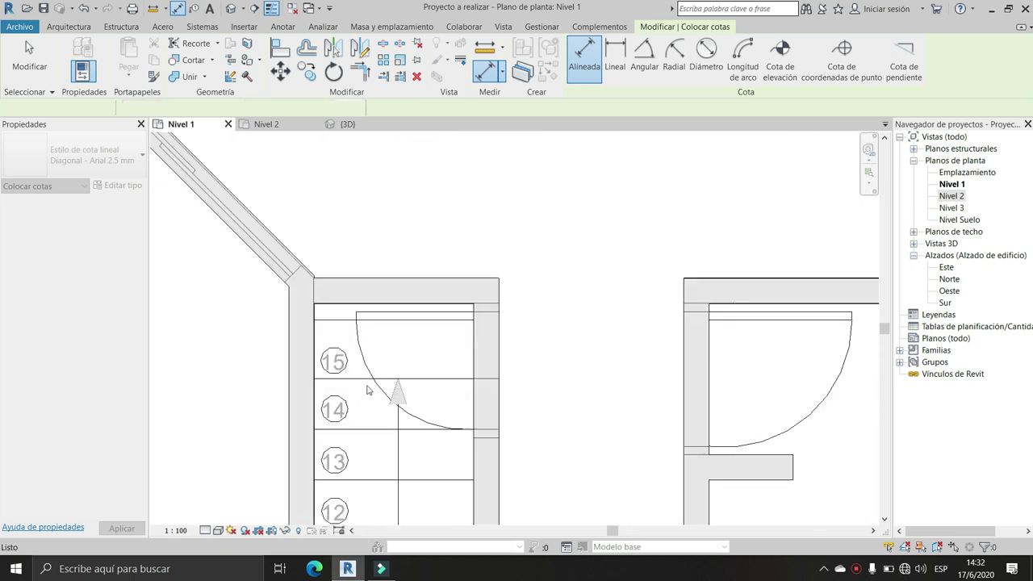
pyautogui.press('Escape')
pyautogui.scroll(-2, 359, 395)
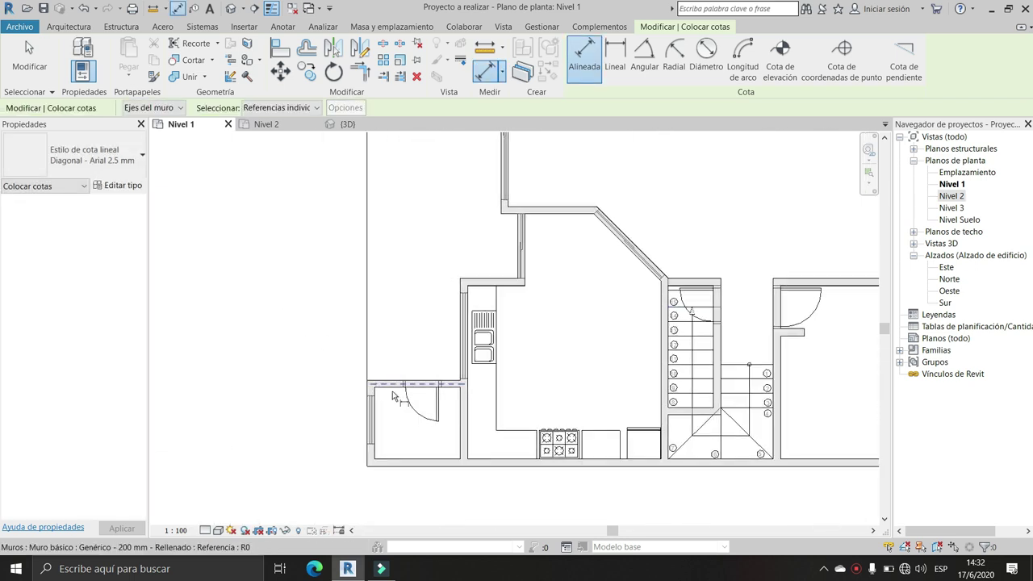
pyautogui.scroll(4, 436, 385)
# Pick a reference at the small room's door, stop dimensioning and zoom out
pyautogui.click(492, 431)
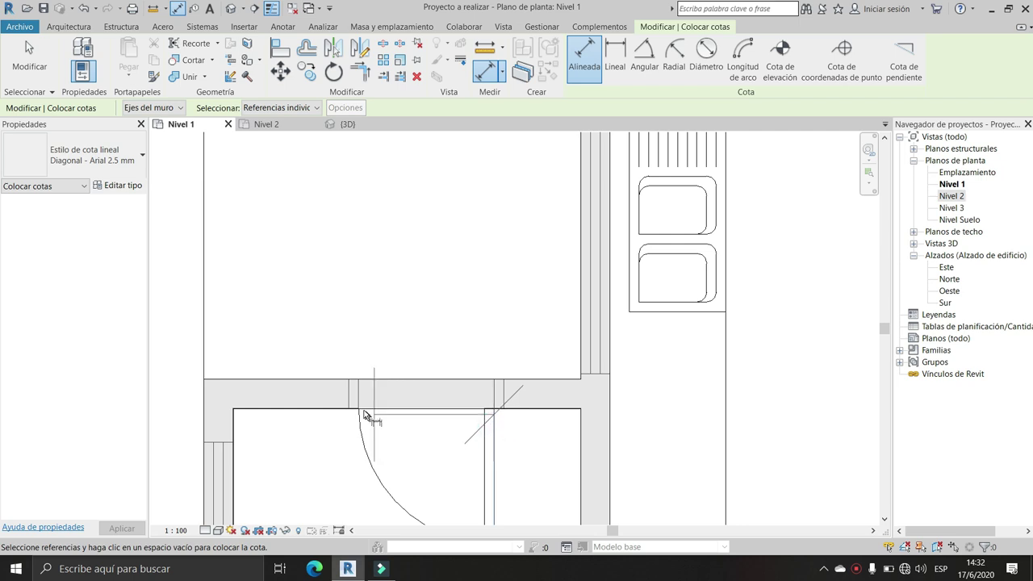
pyautogui.scroll(-3, 361, 355)
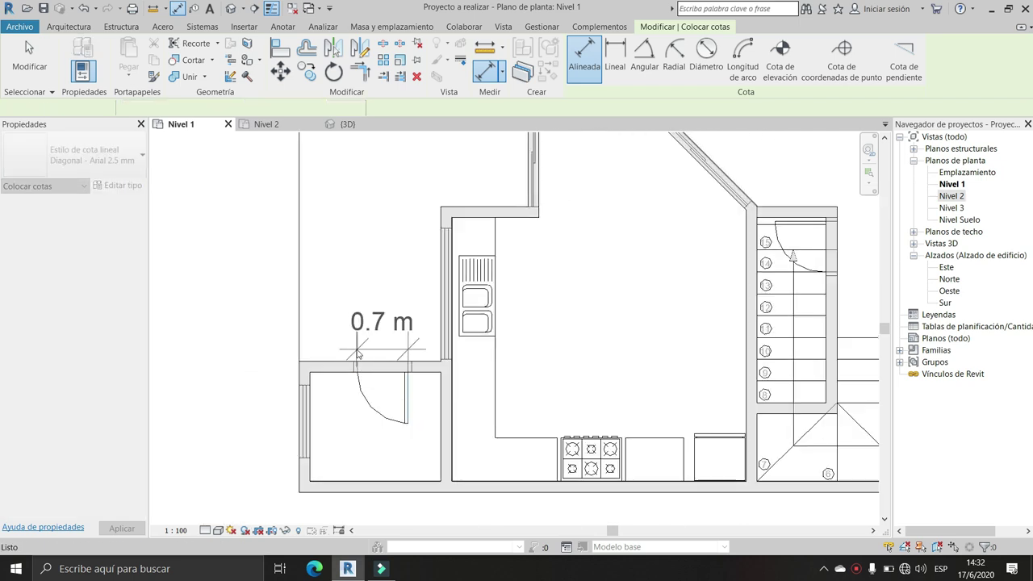
pyautogui.press('Escape')
pyautogui.press('Escape')
pyautogui.scroll(-1, 363, 355)
pyautogui.scroll(-2, 363, 354)
pyautogui.scroll(-2, 329, 403)
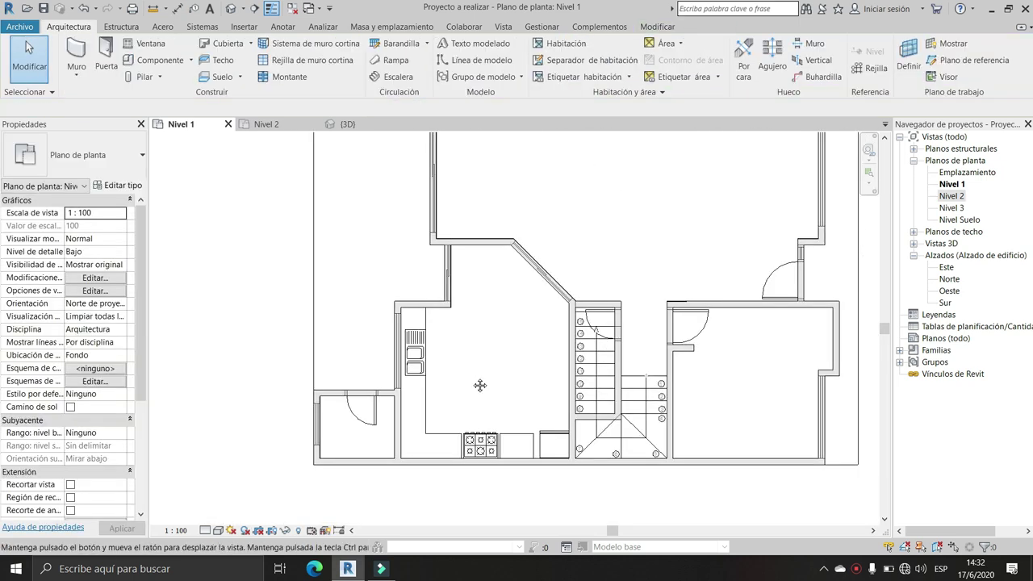
# Start the Puerta tool, browse the Type Selector's door sizes, then open Cargar familia
pyautogui.moveTo(406, 387)
pyautogui.mouseDown(button='middle')
pyautogui.moveTo(410, 398)
pyautogui.moveTo(386, 416)
pyautogui.mouseUp(button='middle')
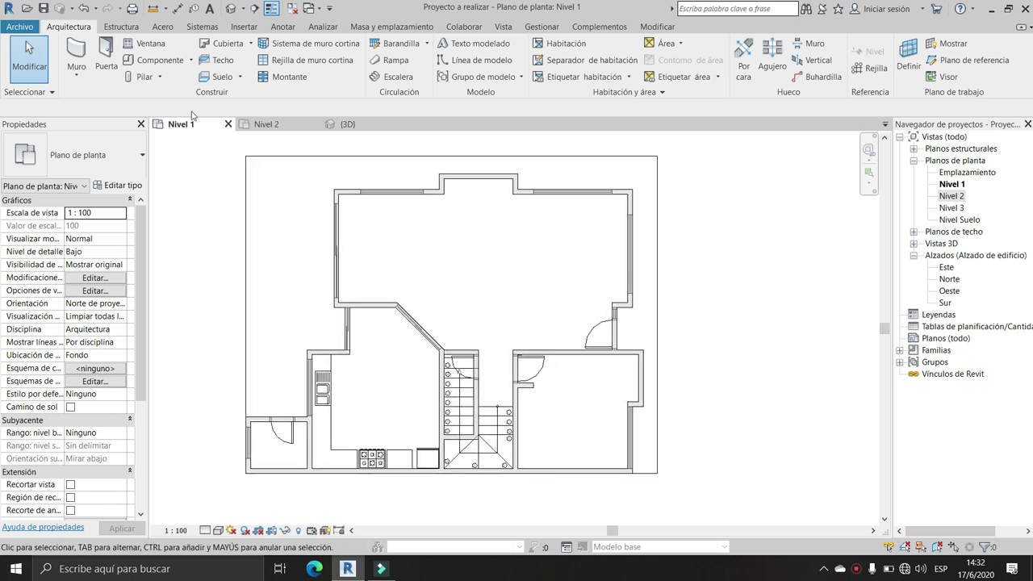
pyautogui.click(105, 48)
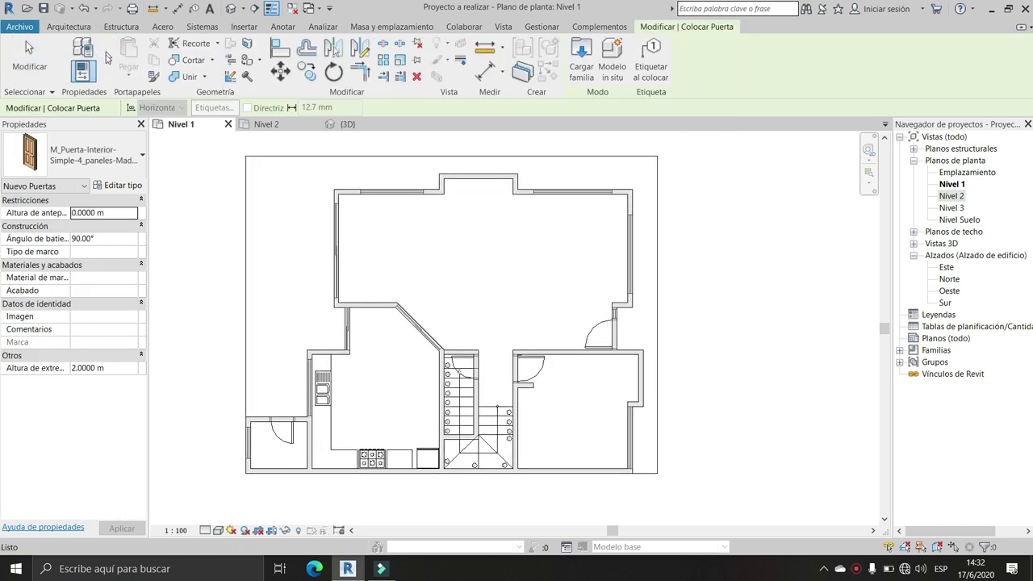
pyautogui.click(98, 159)
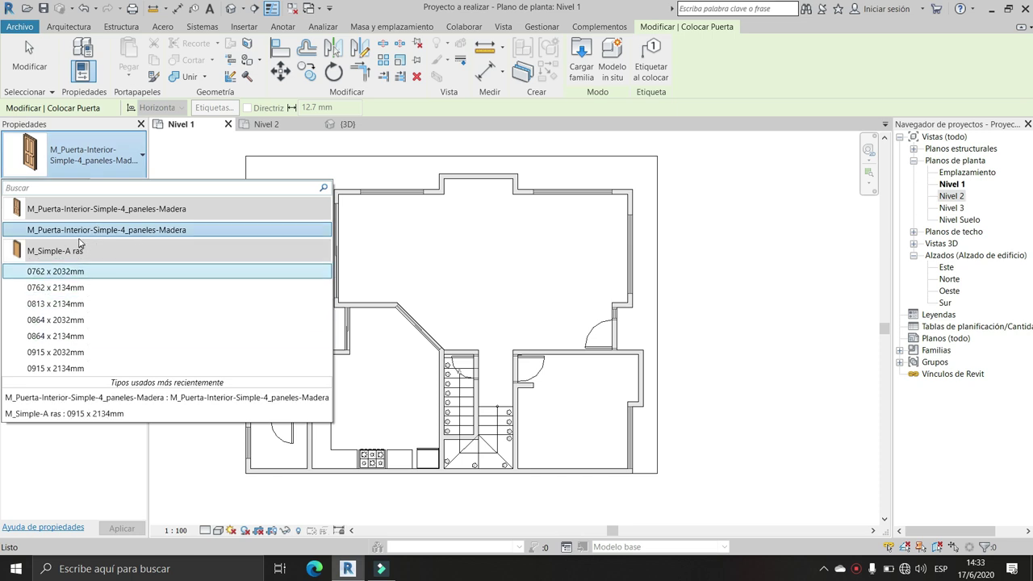
pyautogui.click(206, 244)
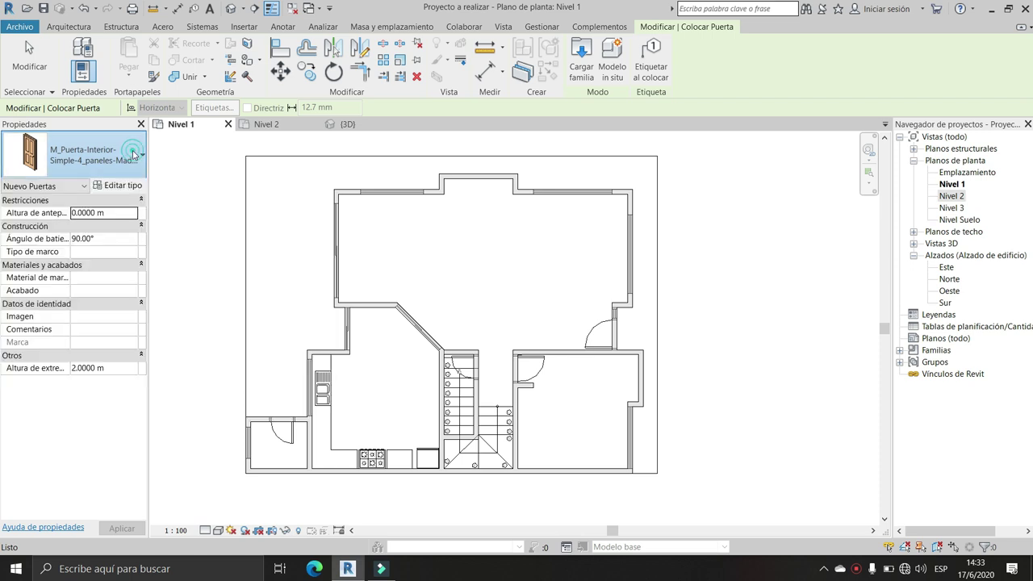
pyautogui.click(80, 153)
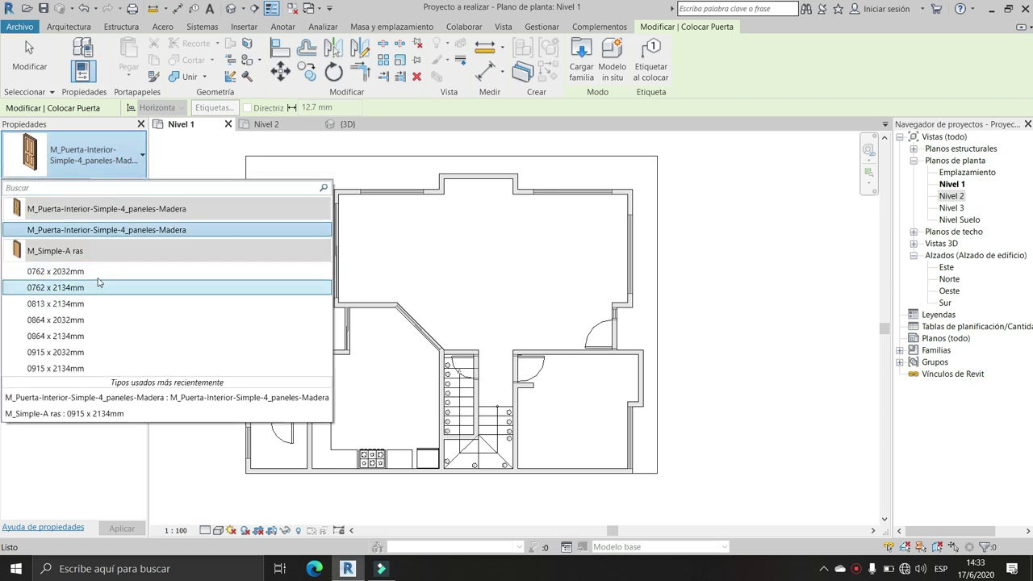
pyautogui.moveTo(55, 271)
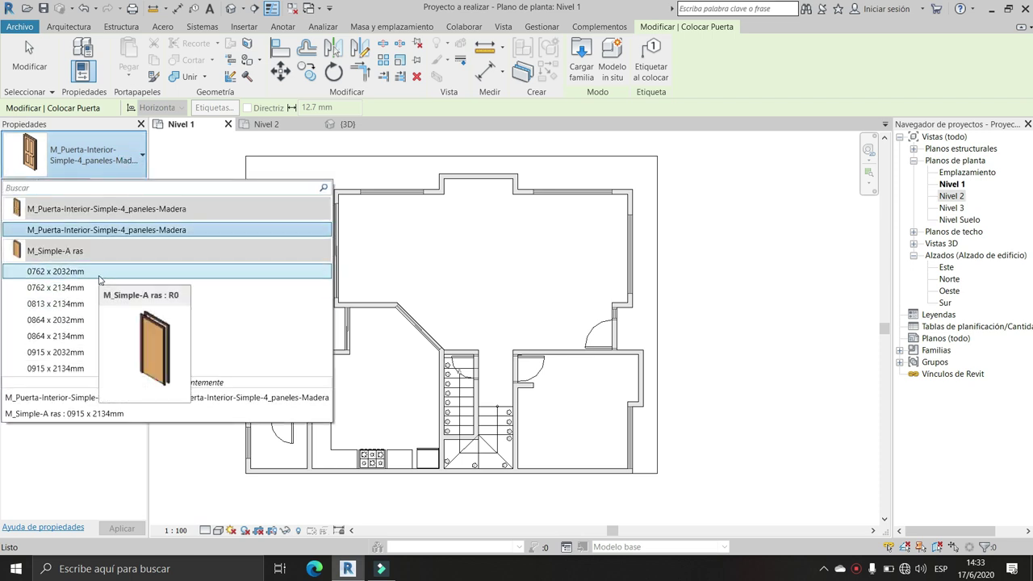
pyautogui.click(127, 160)
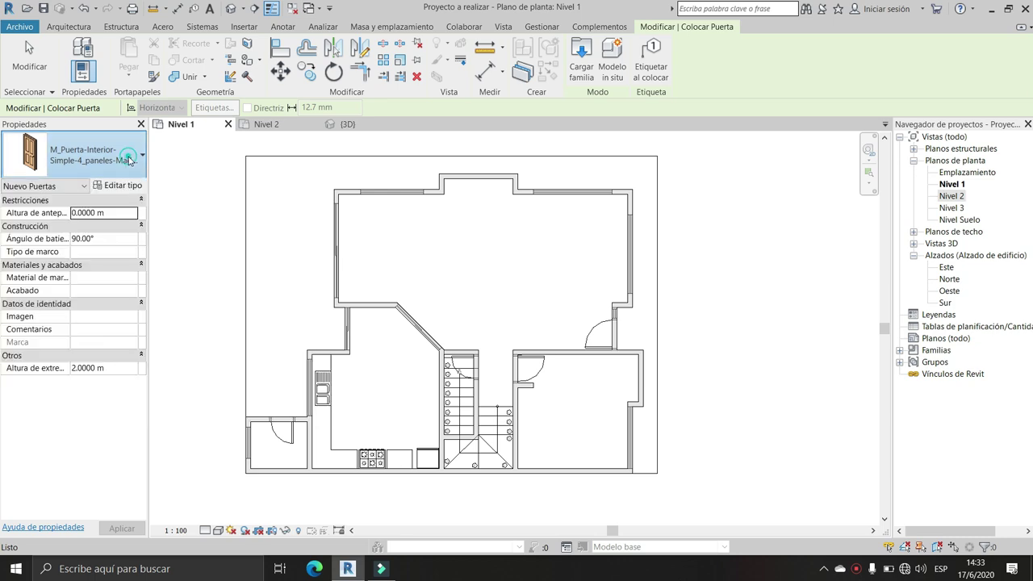
pyautogui.click(129, 160)
pyautogui.click(129, 160)
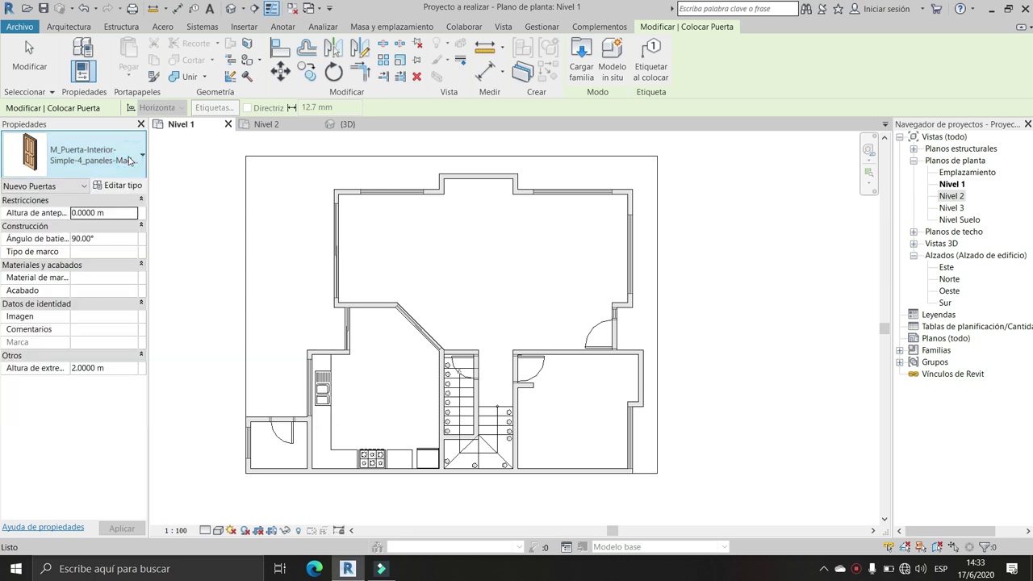
pyautogui.click(581, 58)
# Navigate up to Libraries > Spanish_INTL > Puertas and preview the door families there
pyautogui.click(674, 193)
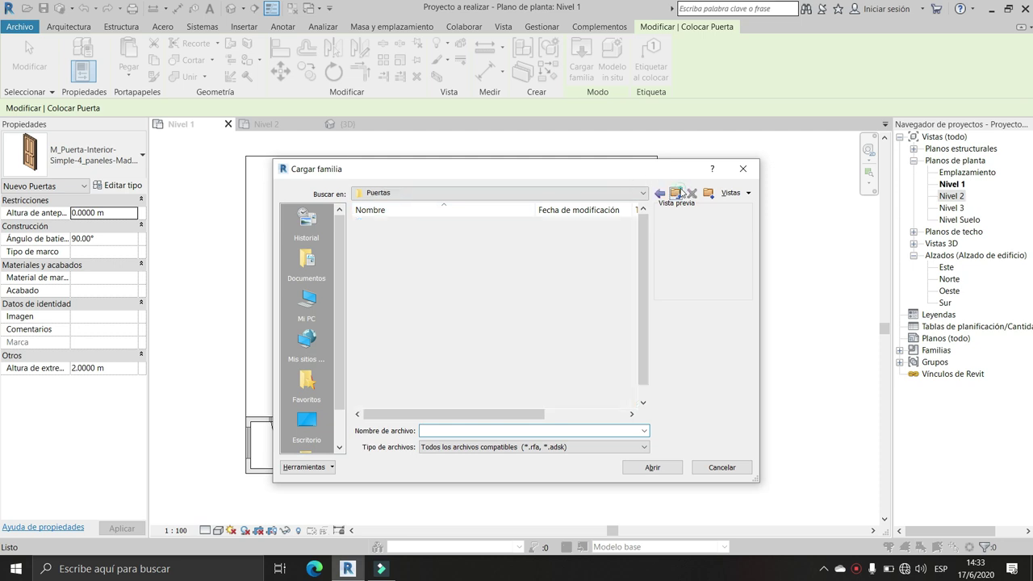
pyautogui.click(307, 421)
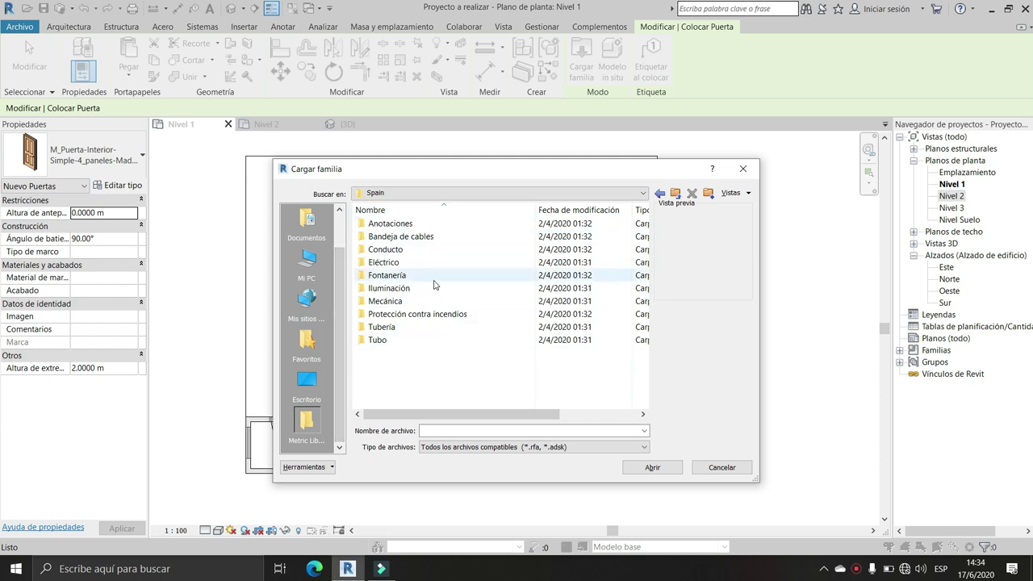
pyautogui.click(675, 193)
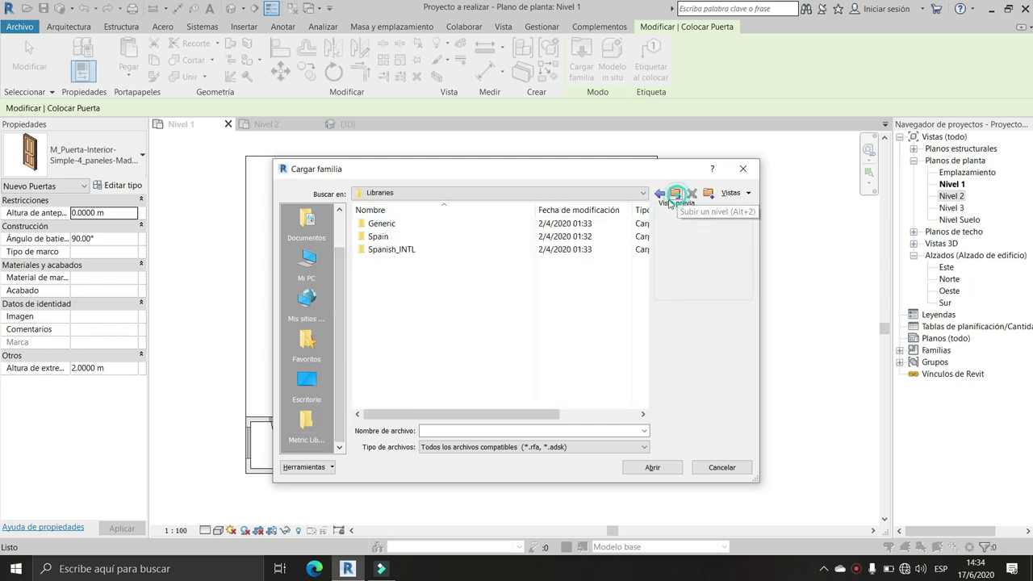
pyautogui.doubleClick(431, 249)
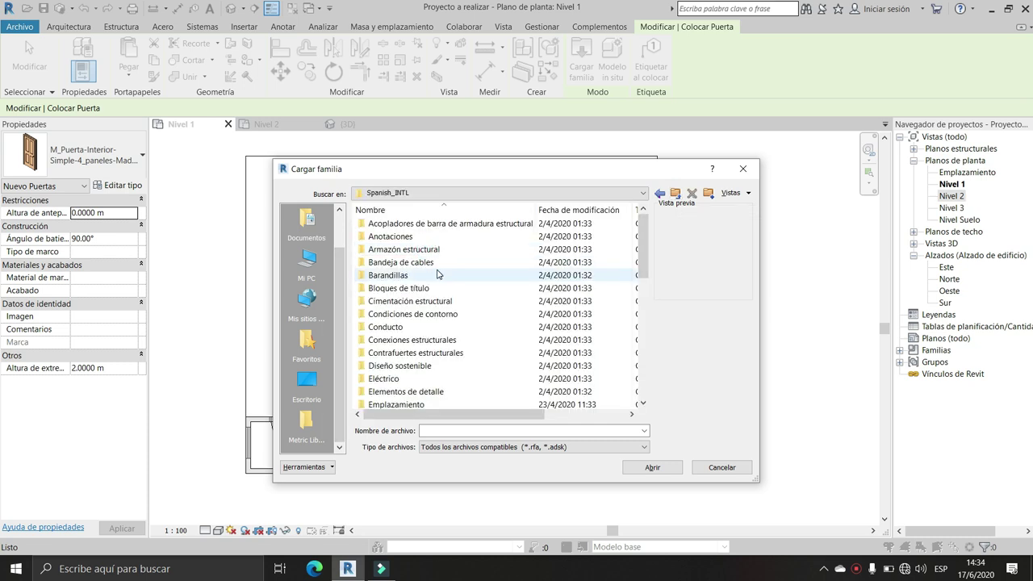
pyautogui.scroll(-5, 437, 275)
pyautogui.scroll(-3, 428, 290)
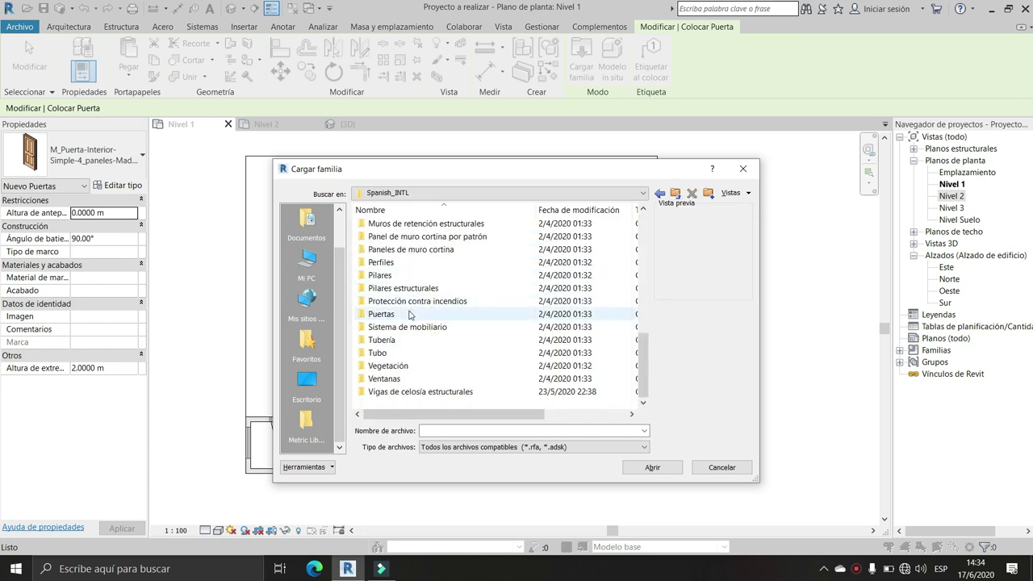
pyautogui.doubleClick(396, 314)
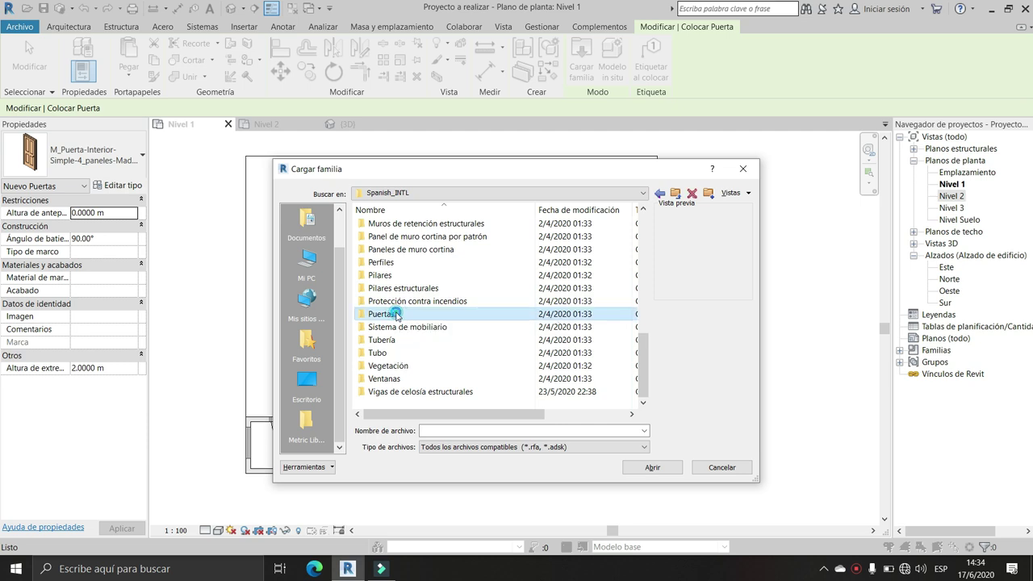
pyautogui.click(472, 262)
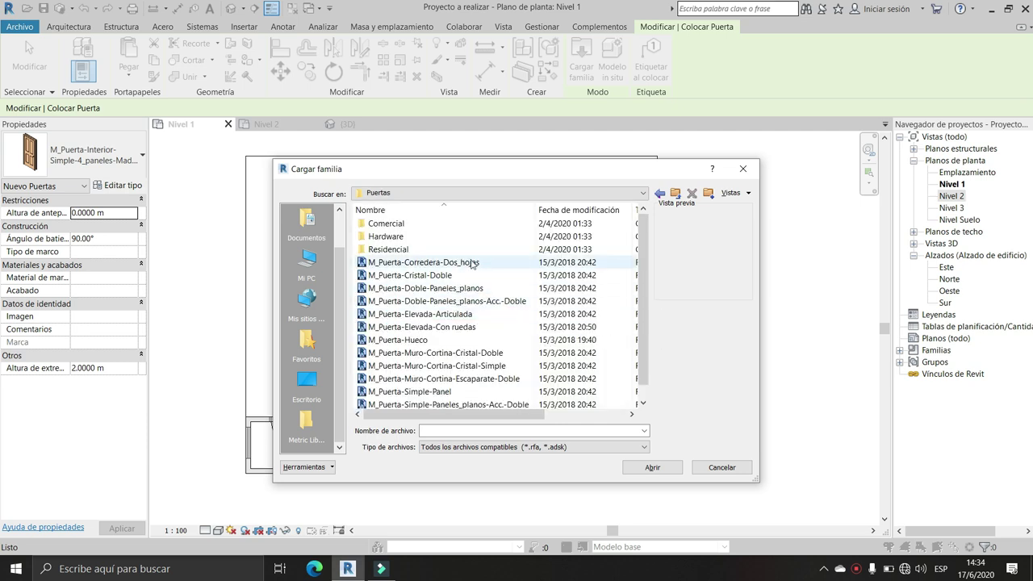
pyautogui.press('Down')
pyautogui.press('Down')
pyautogui.press('Down')
pyautogui.press('Down')
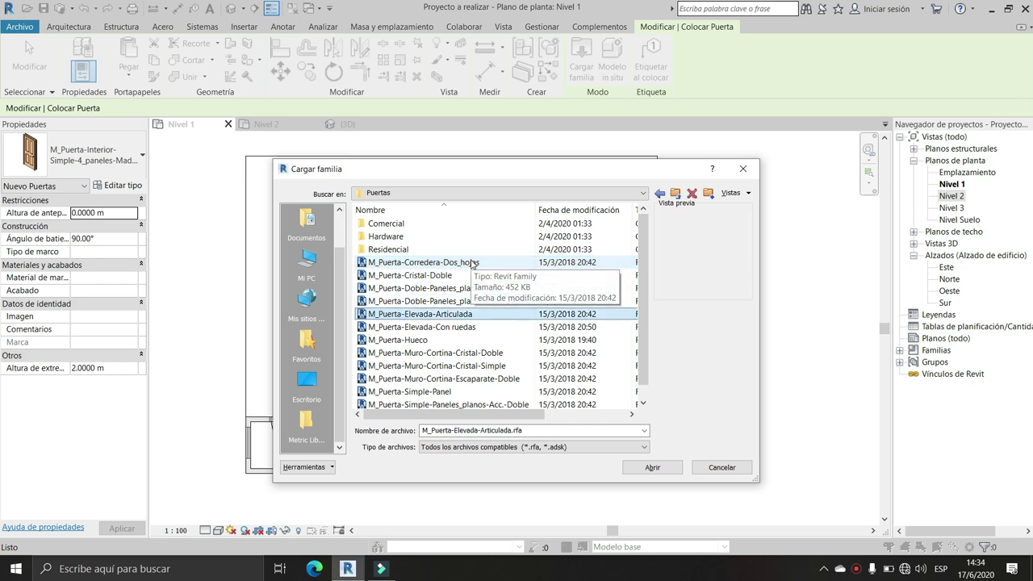
pyautogui.press('Down')
pyautogui.press('Down')
pyautogui.press('Down')
pyautogui.press('Down')
pyautogui.press('Down')
pyautogui.press('Down')
pyautogui.press('Down')
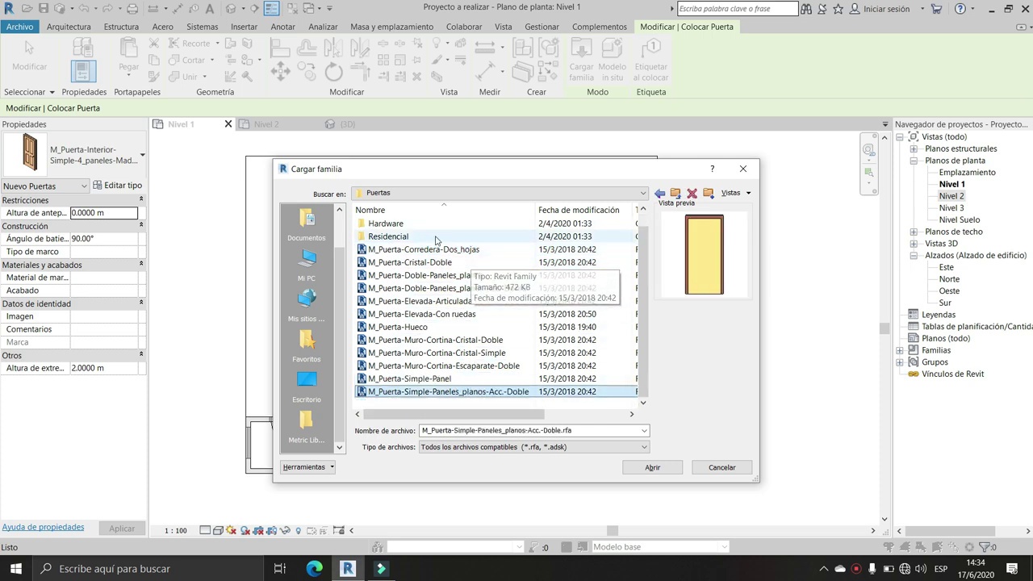
# In Residencial, choose M_Puerta-Interior-Simple-3_paneles_vert.-Madera and load it
pyautogui.doubleClick(433, 237)
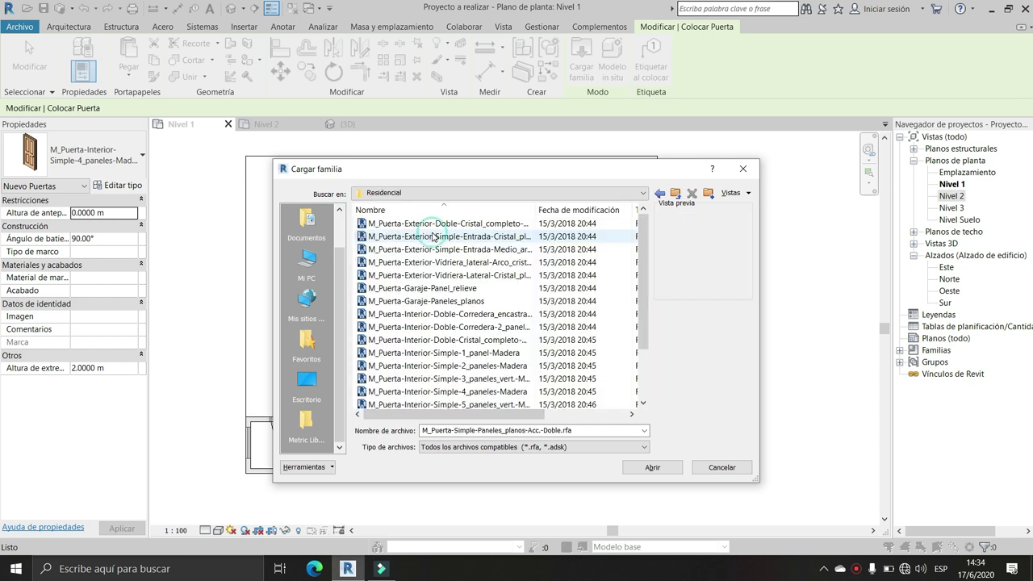
pyautogui.click(460, 263)
pyautogui.press('Down')
pyautogui.press('Down')
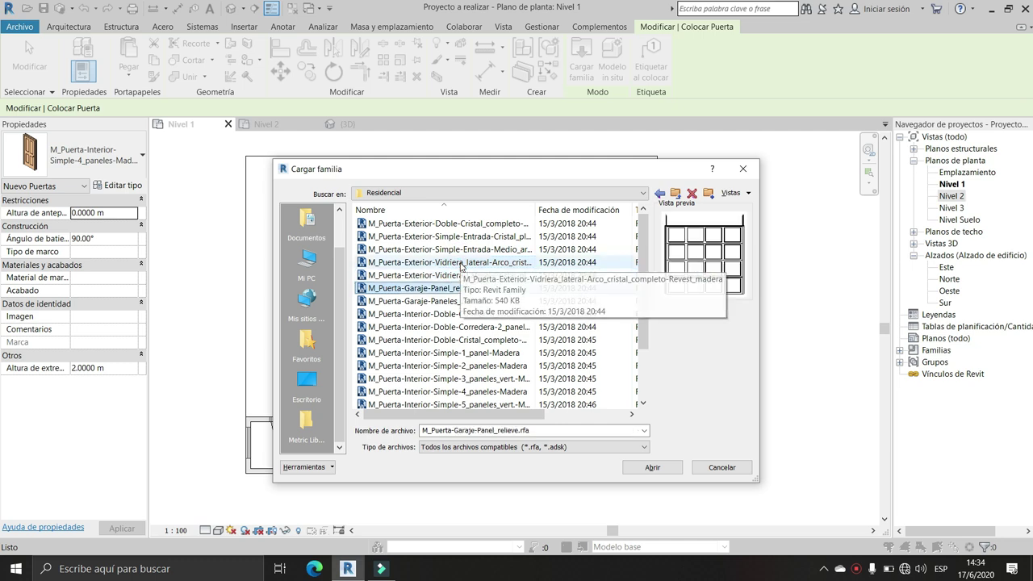
pyautogui.press('Down')
pyautogui.press('Down')
pyautogui.press('Down')
pyautogui.press('Down')
pyautogui.press('Down')
pyautogui.press('Down')
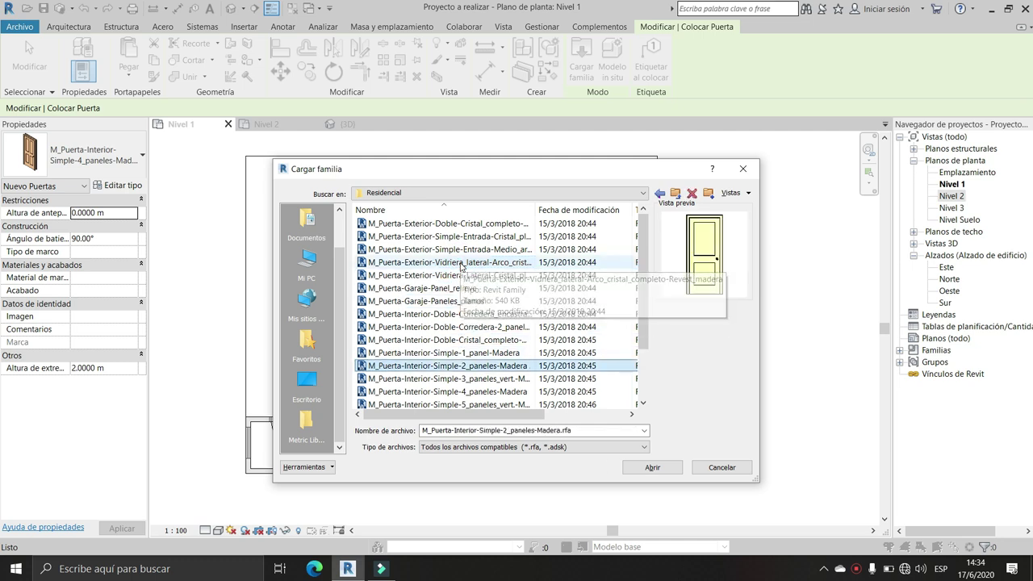
pyautogui.press('Down')
pyautogui.press('Down')
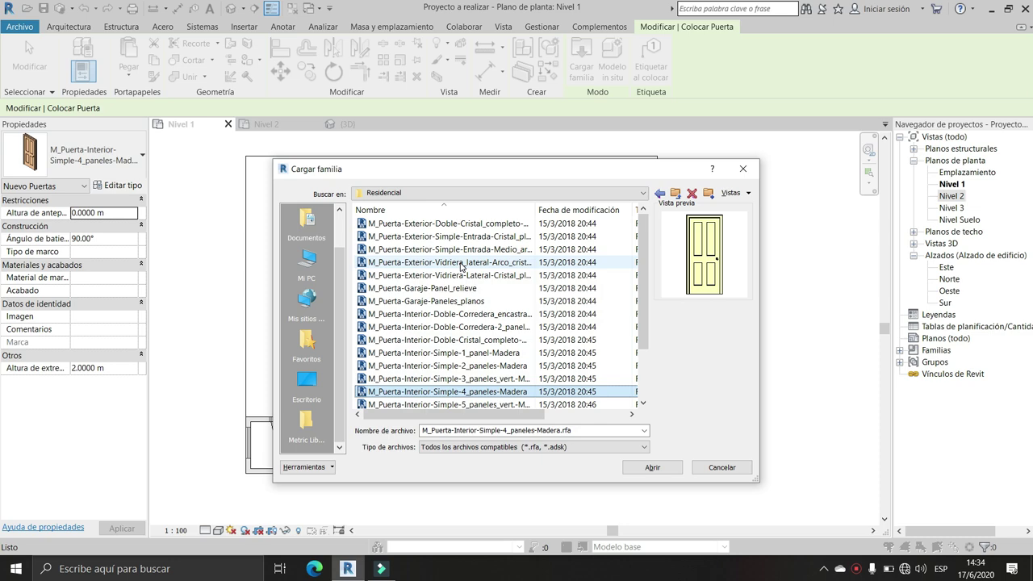
pyautogui.press('Up')
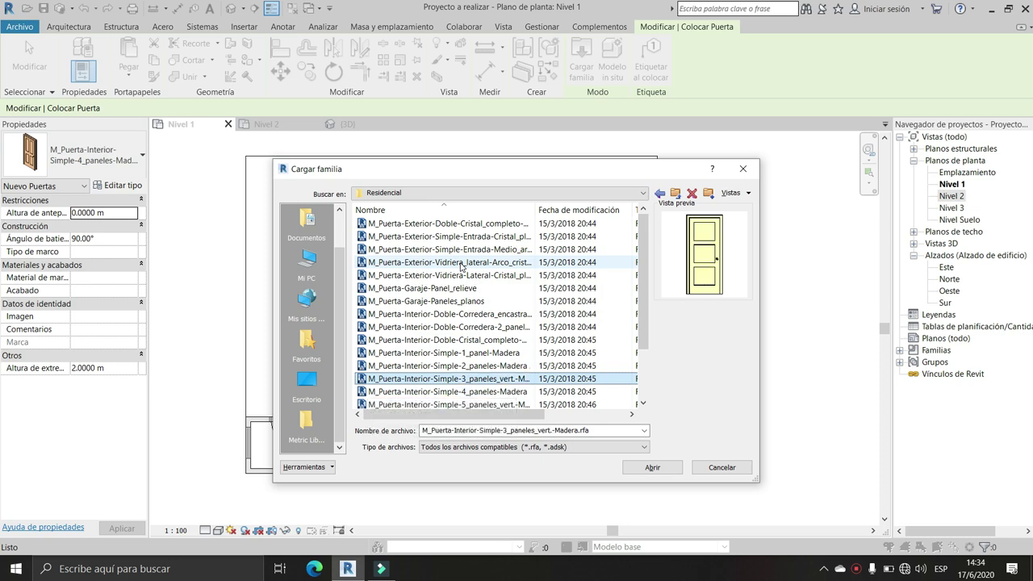
pyautogui.press('Return')
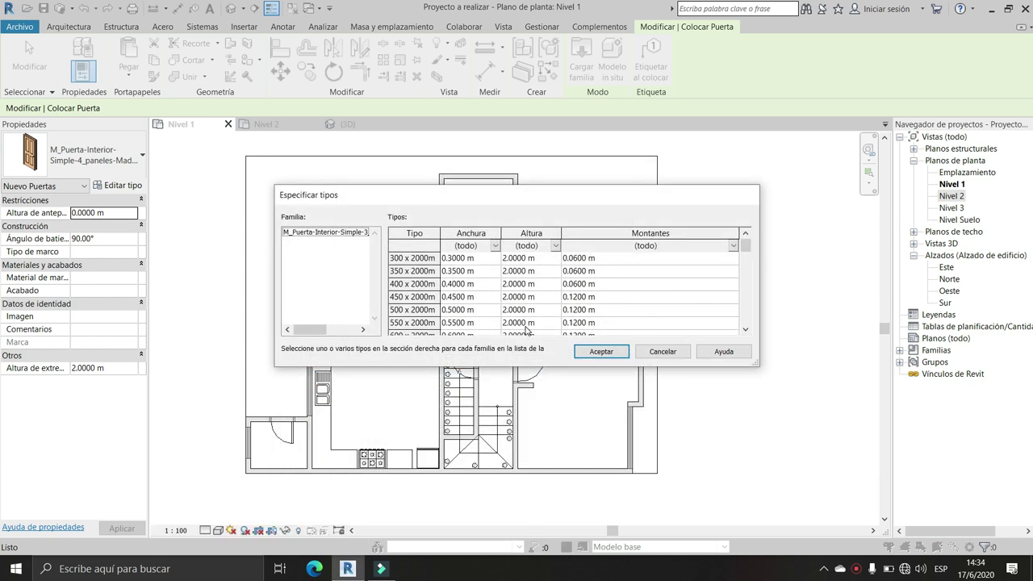
# Duplicate the door type as 'Puerta de 09 cm' with Anchura 0.9 m and Altura 2.1 m
pyautogui.click(597, 353)
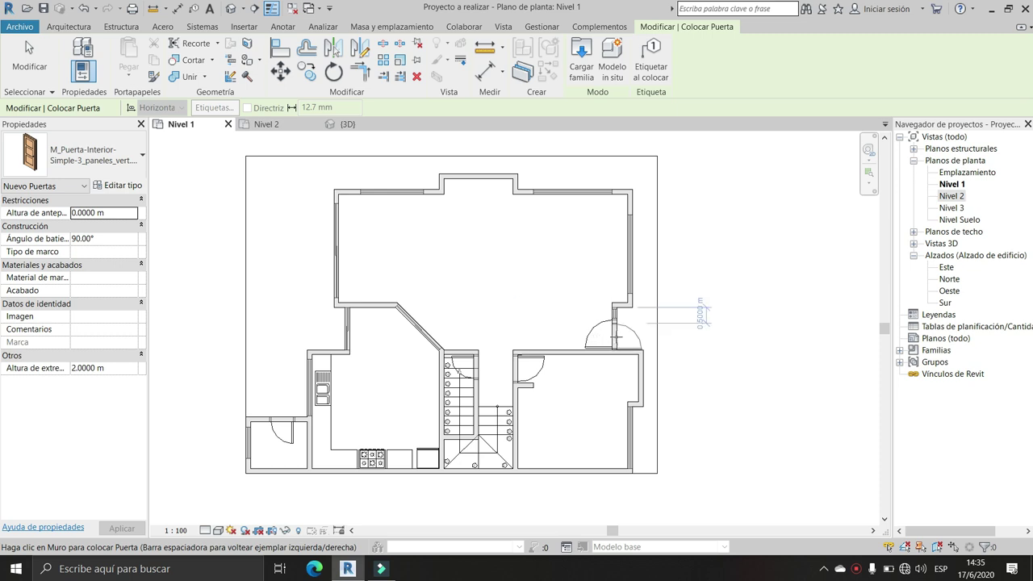
pyautogui.click(108, 189)
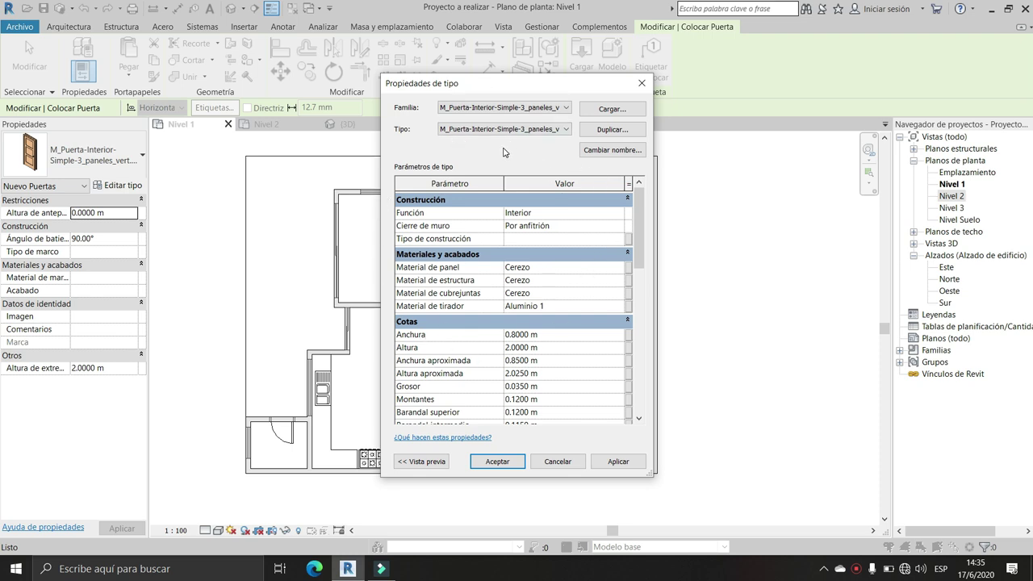
pyautogui.click(611, 130)
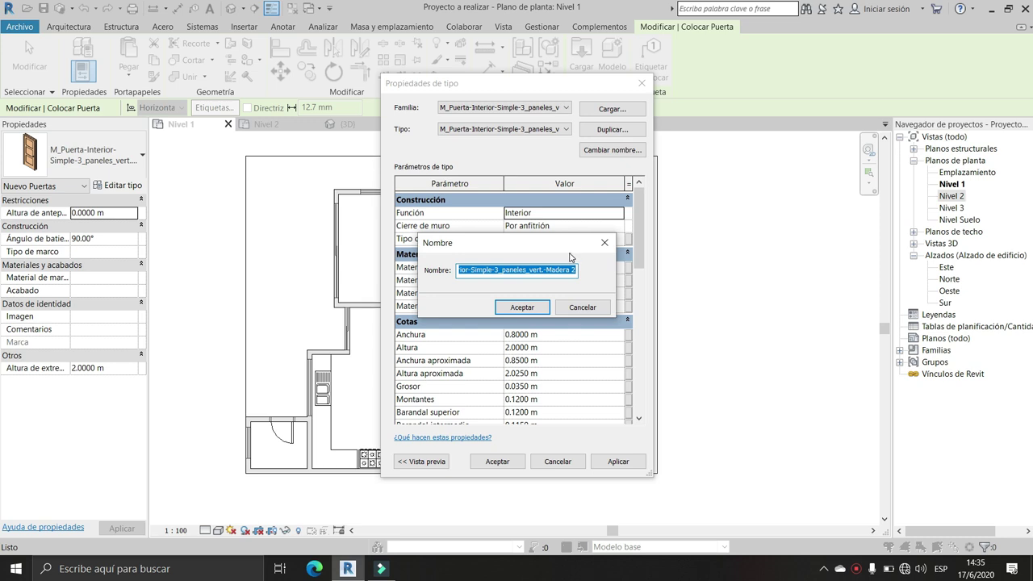
pyautogui.press('BackSpace')
pyautogui.write('Puerta de 09 cm')
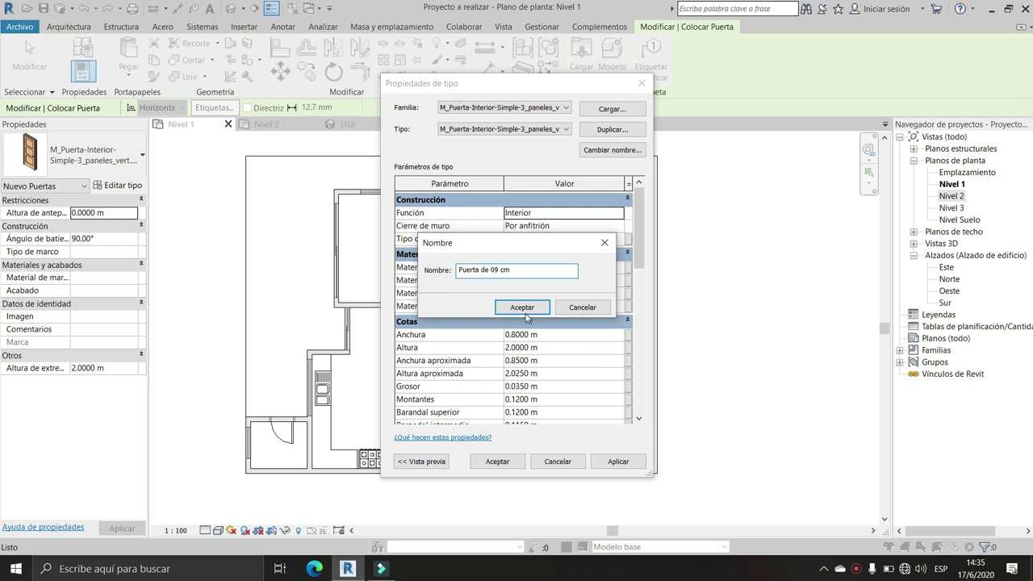
pyautogui.click(524, 311)
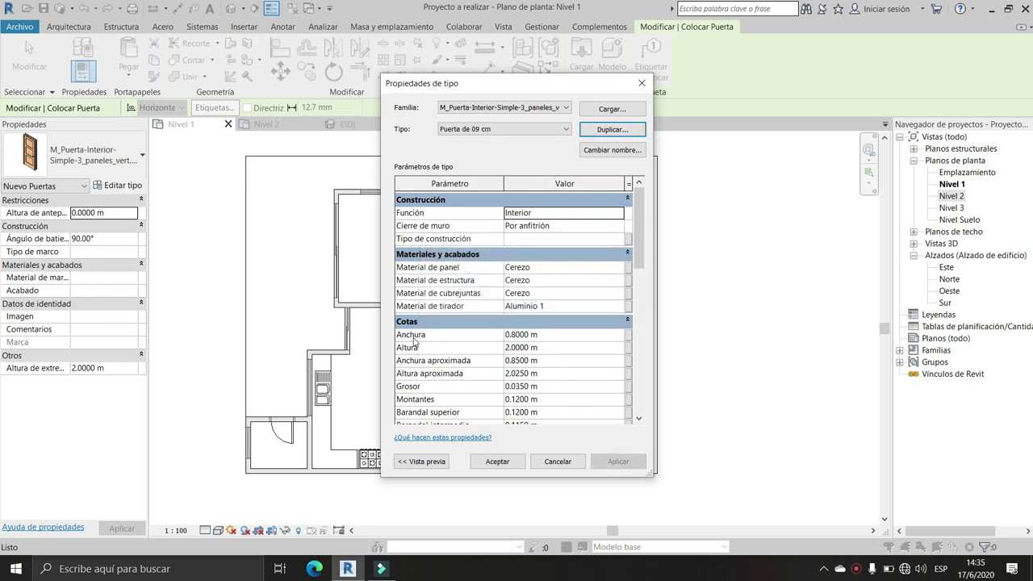
pyautogui.click(545, 336)
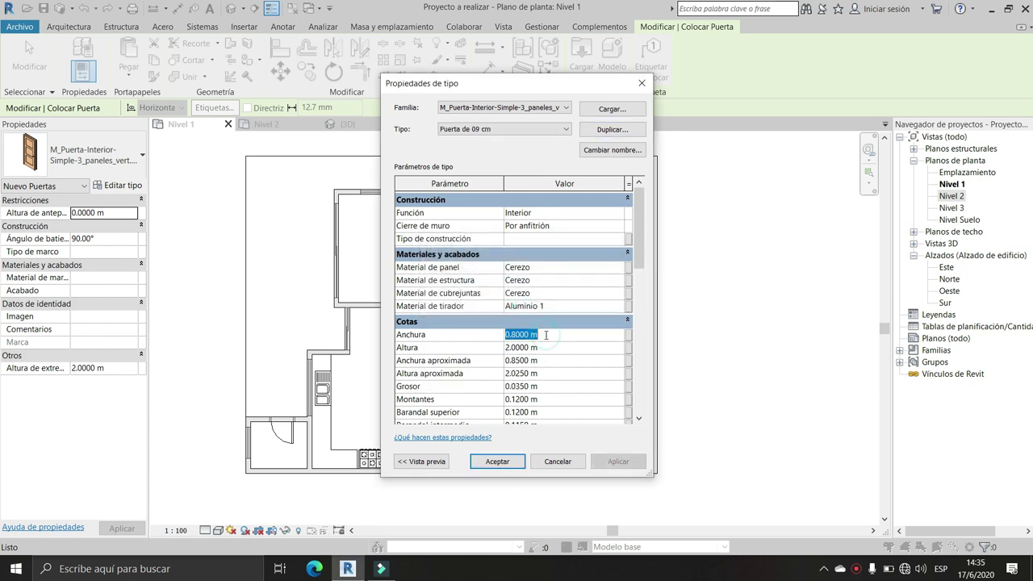
pyautogui.write('0.')
pyautogui.click(569, 348)
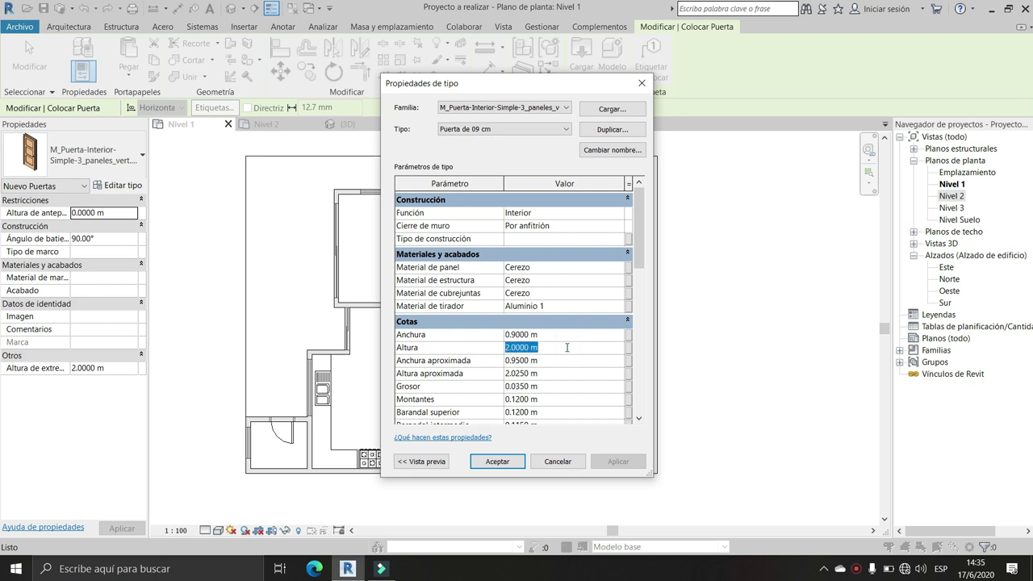
pyautogui.write('2')
# Place a flipped Puerta de 09 cm door in a Nivel 1 wall and reopen its type properties
pyautogui.click(504, 463)
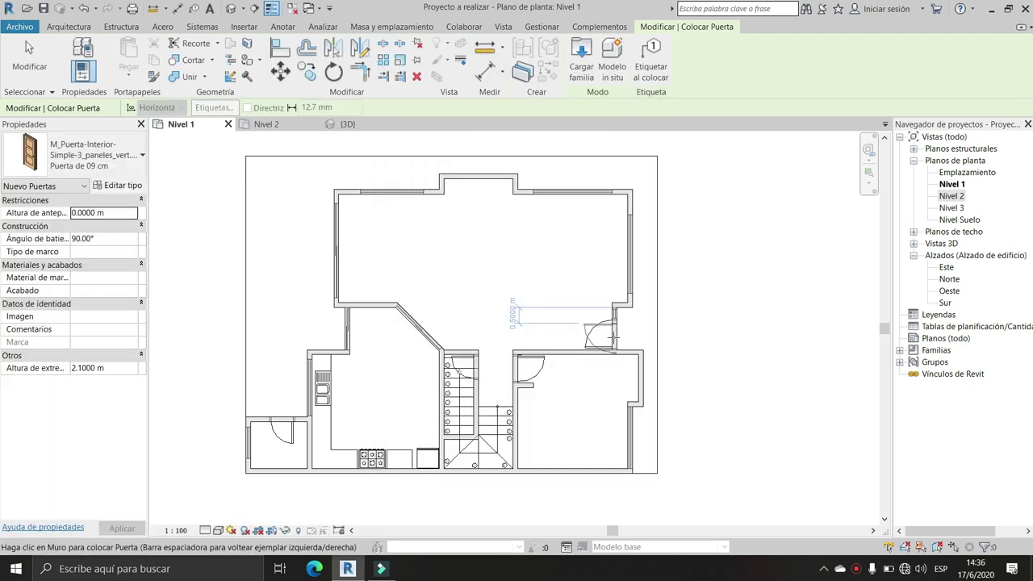
pyautogui.scroll(3, 615, 333)
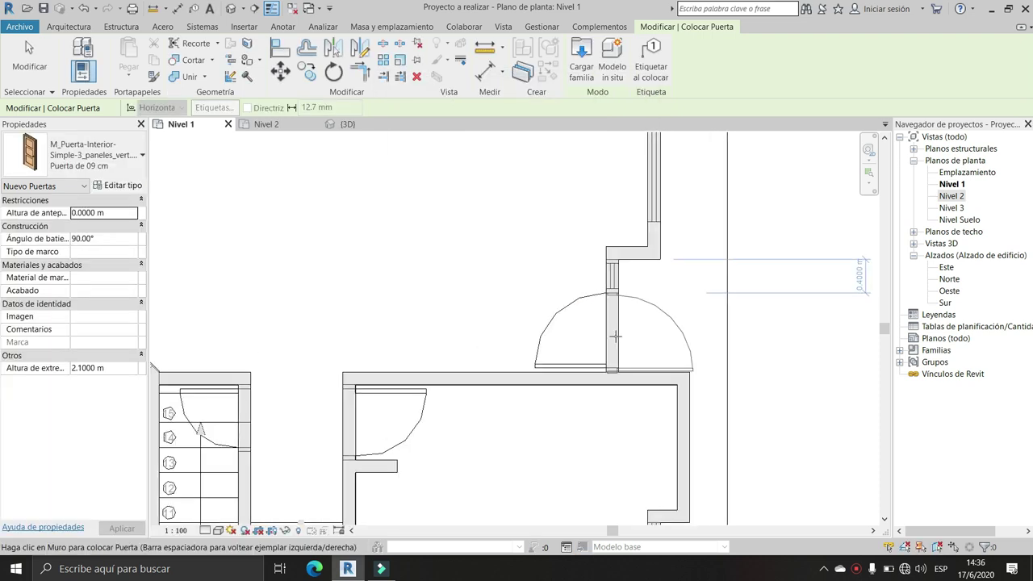
pyautogui.scroll(2, 609, 330)
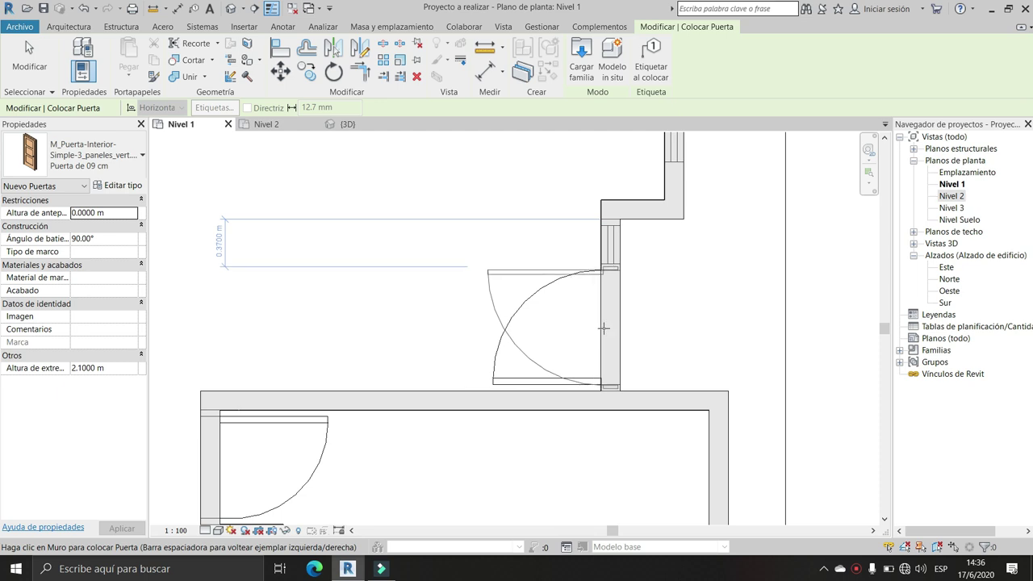
pyautogui.press('space')
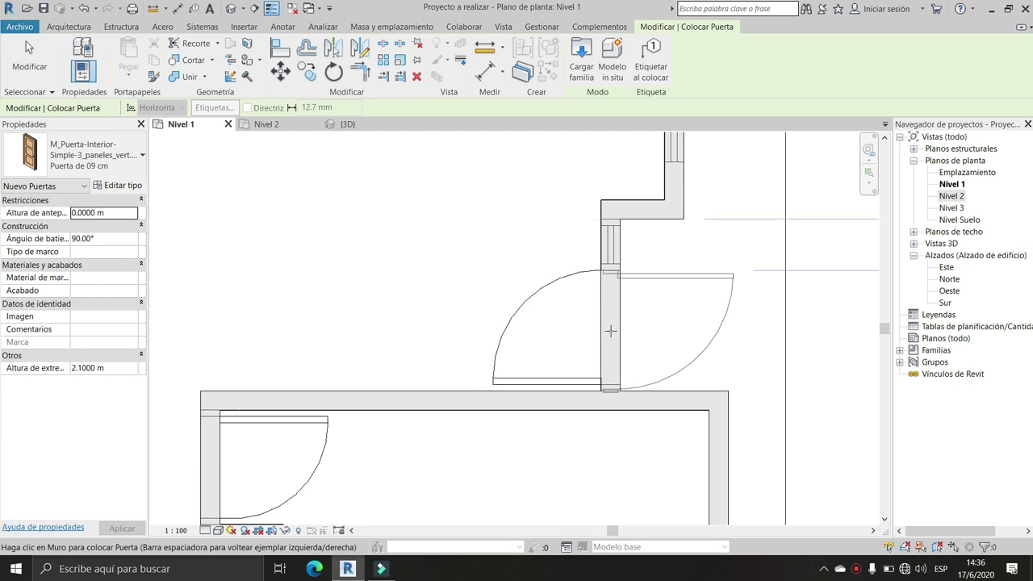
pyautogui.scroll(-5, 662, 299)
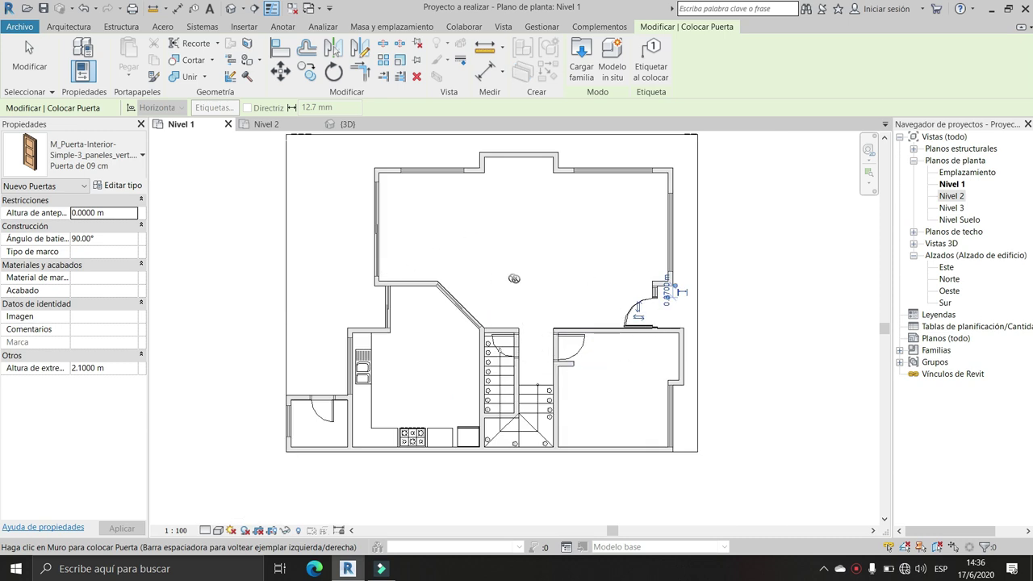
pyautogui.click(113, 185)
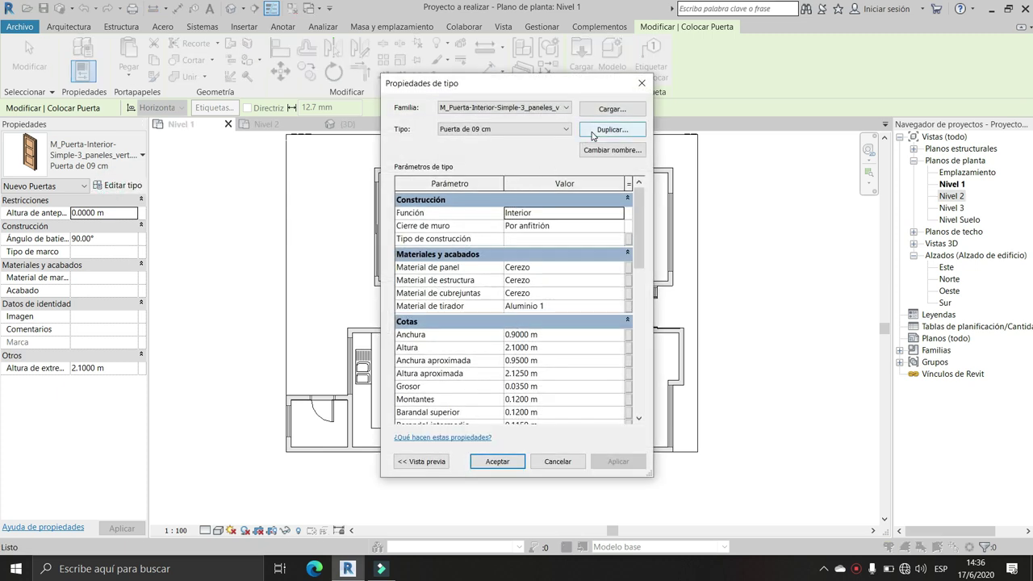
# Duplicate the door type as 'Puerta de 08 cm 2' with a 0.8 m Anchura
pyautogui.click(593, 134)
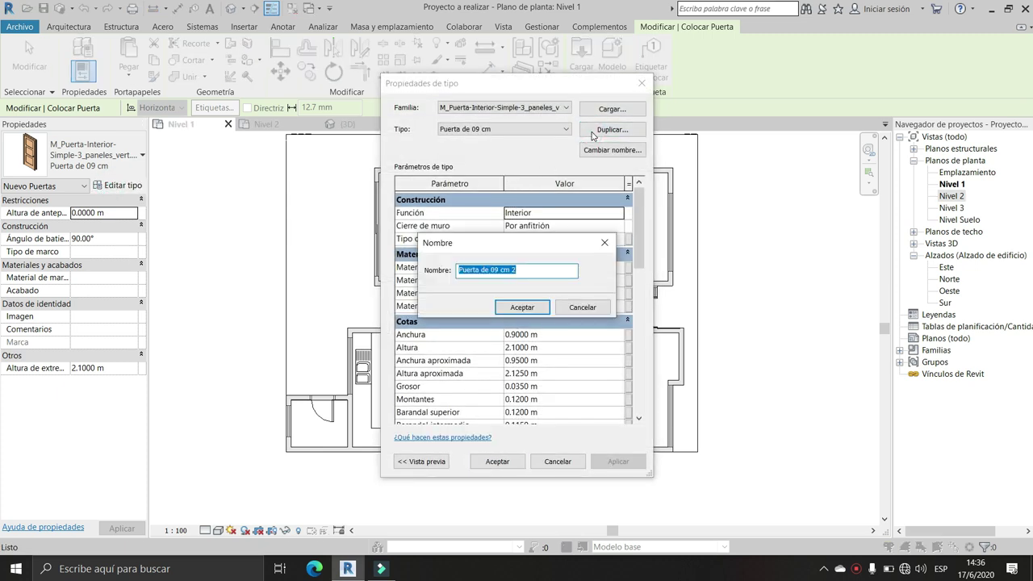
pyautogui.press('End')
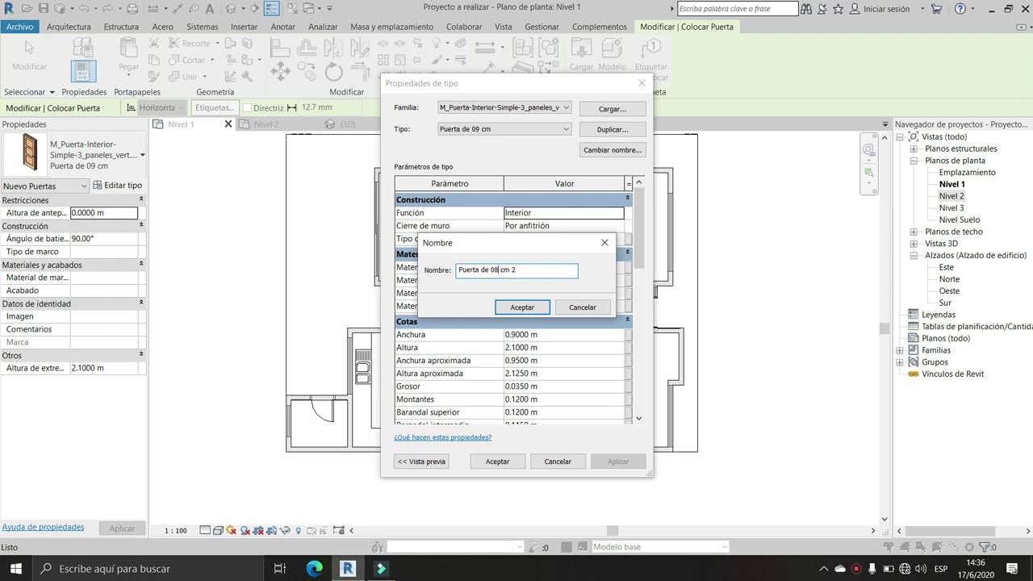
pyautogui.click(521, 307)
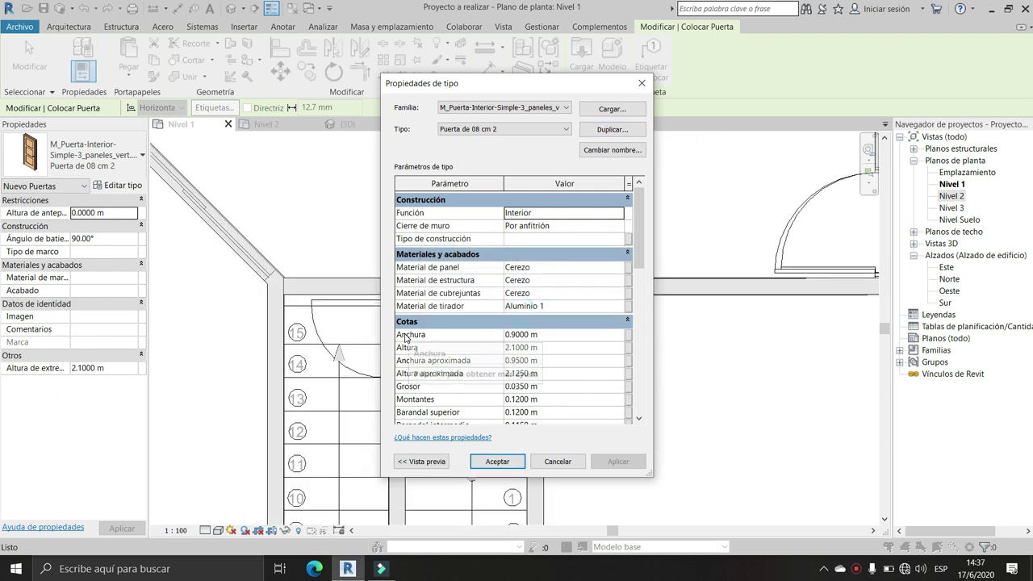
pyautogui.click(520, 337)
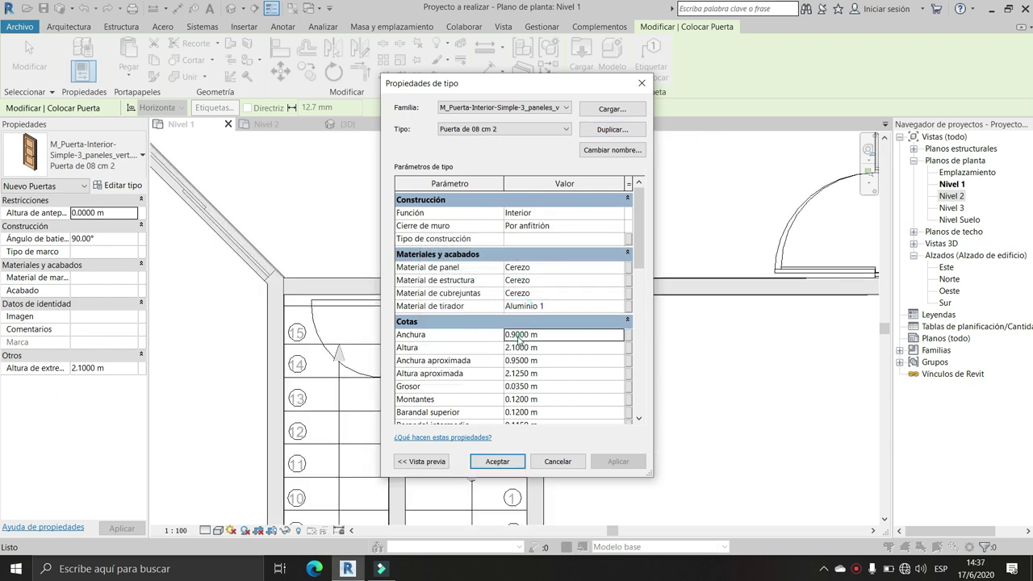
pyautogui.press('BackSpace')
pyautogui.write('8')
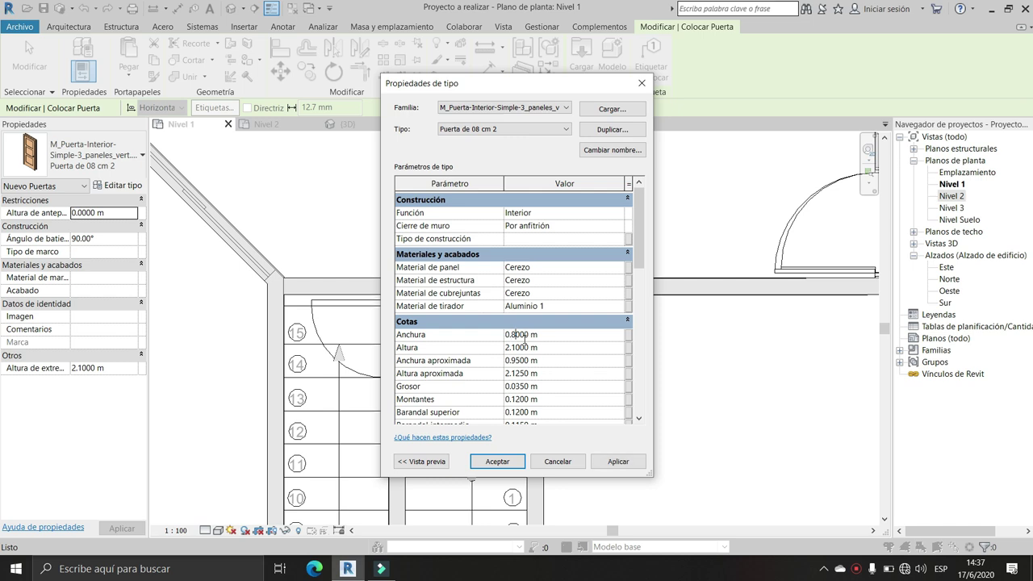
pyautogui.click(499, 461)
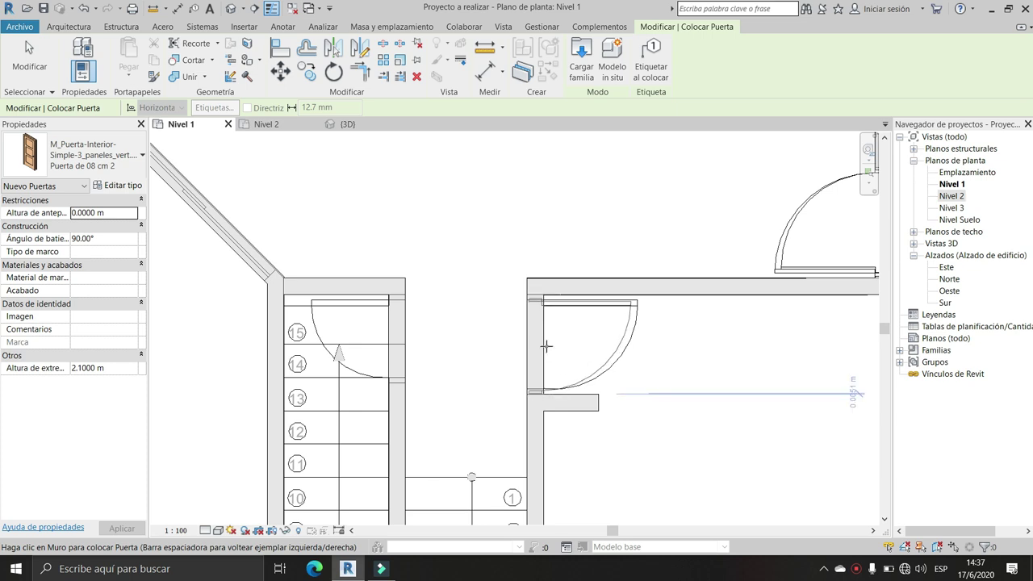
# Place a Puerta de 08 cm 2 door in the wall beside the stair, then restart door placement
pyautogui.click(547, 346)
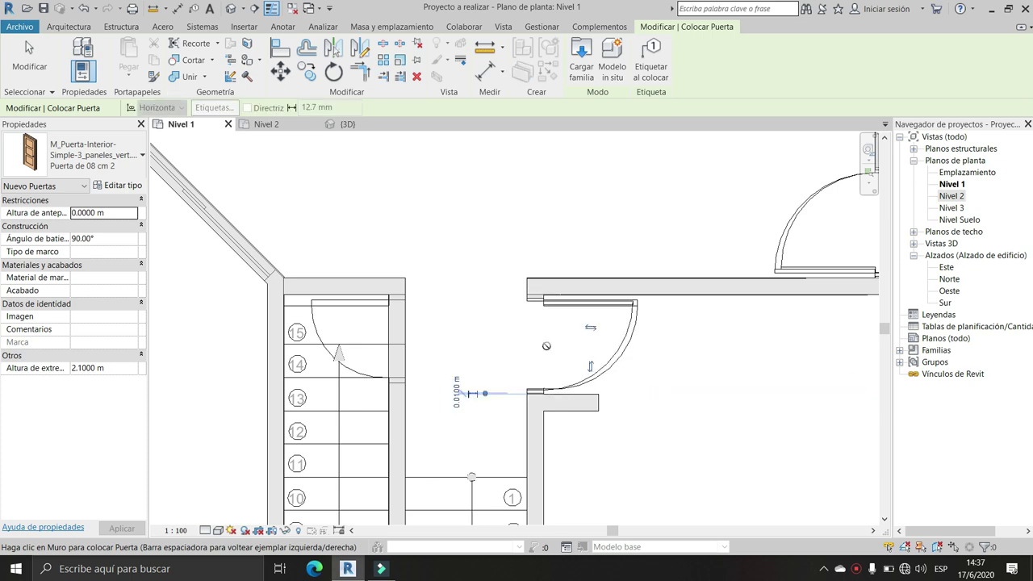
pyautogui.press('Escape')
pyautogui.press('Escape')
pyautogui.scroll(-3, 459, 363)
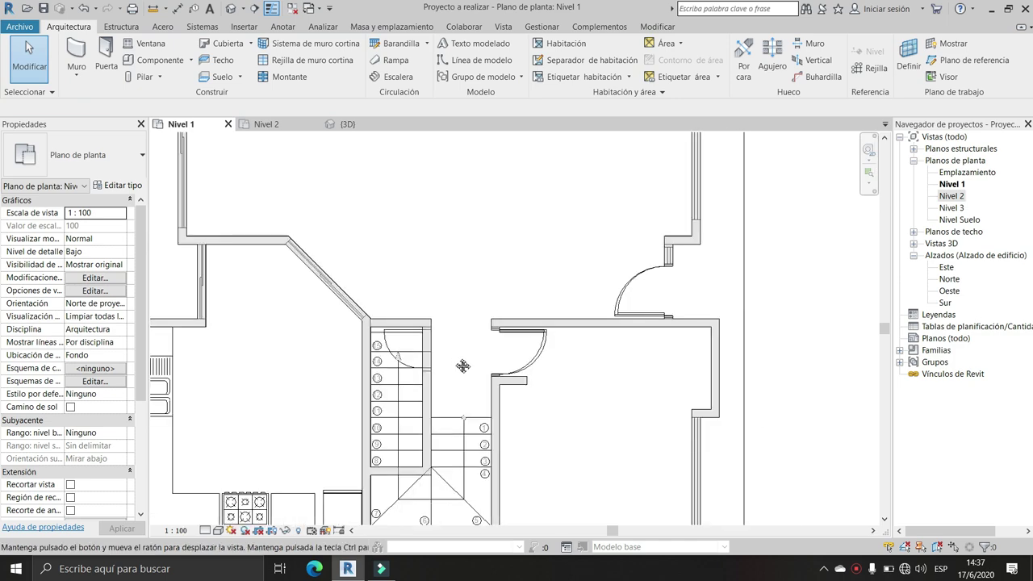
pyautogui.moveTo(463, 364); pyautogui.dragTo(510, 348, button='middle')
pyautogui.scroll(2, 484, 338)
pyautogui.scroll(2, 484, 339)
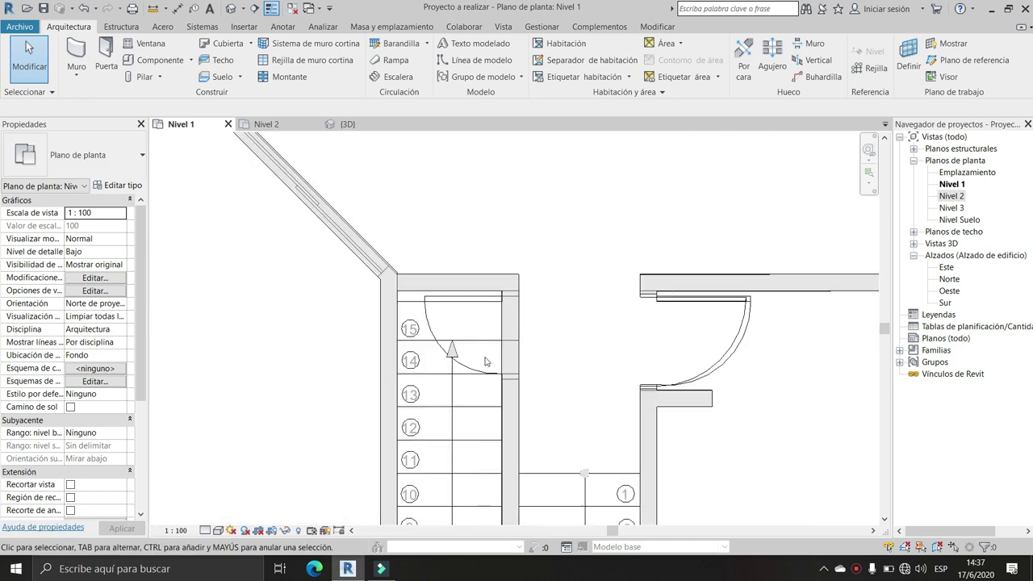
pyautogui.scroll(-4, 468, 367)
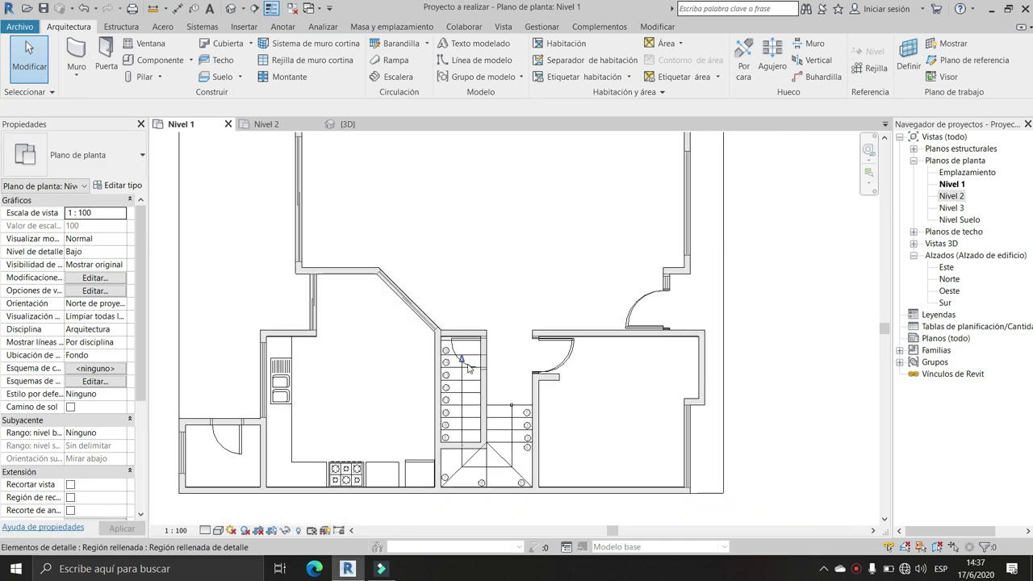
pyautogui.click(106, 58)
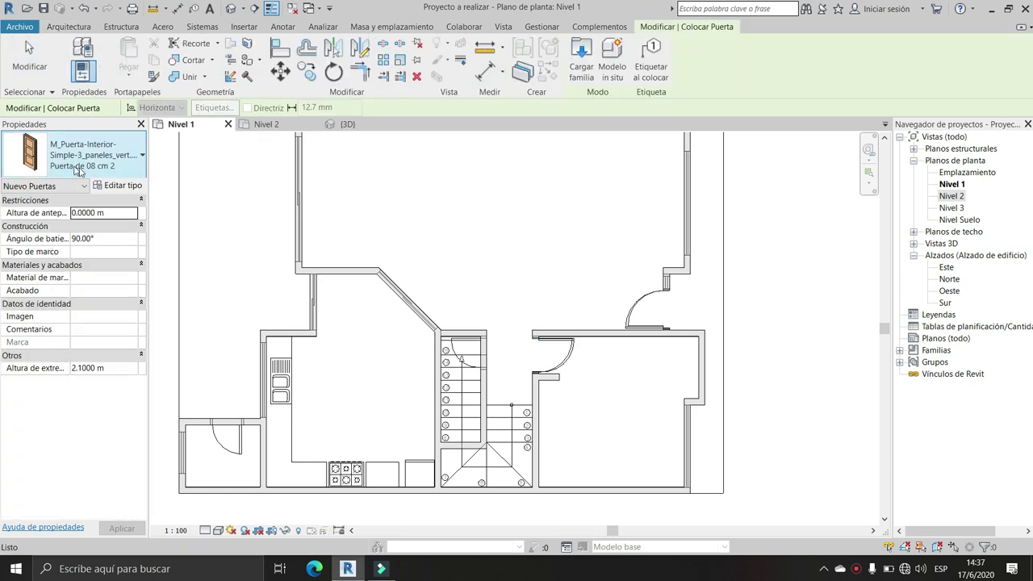
# Duplicate the door type as 'Puerta de 07 cm 3' with a 0.7 m Anchura
pyautogui.click(117, 184)
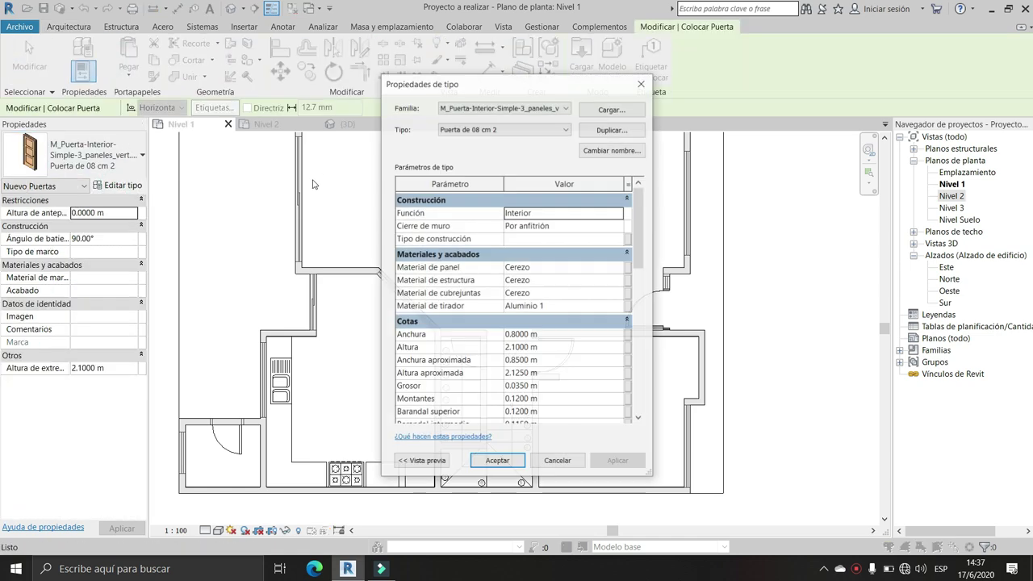
pyautogui.click(611, 129)
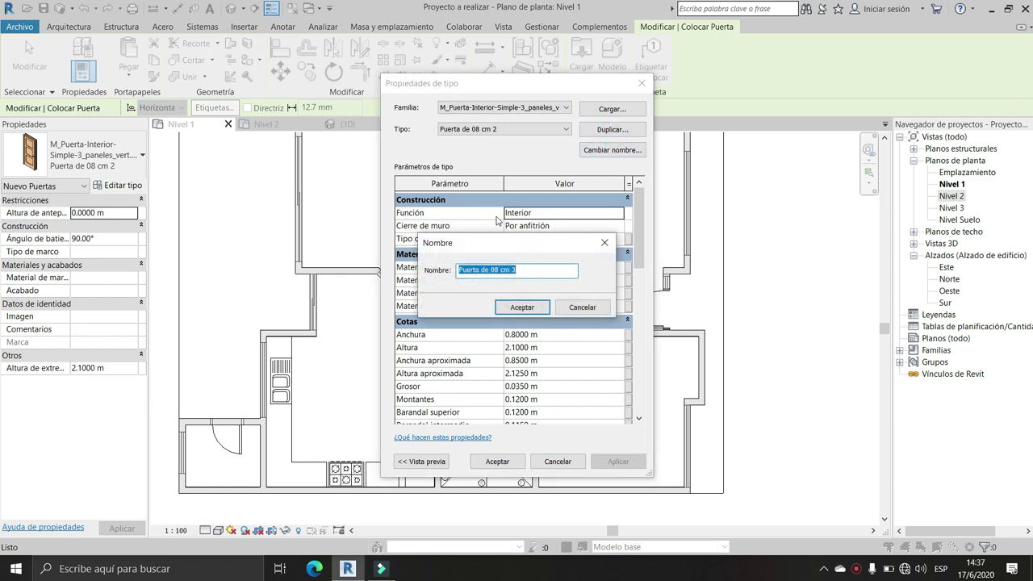
pyautogui.click(499, 271)
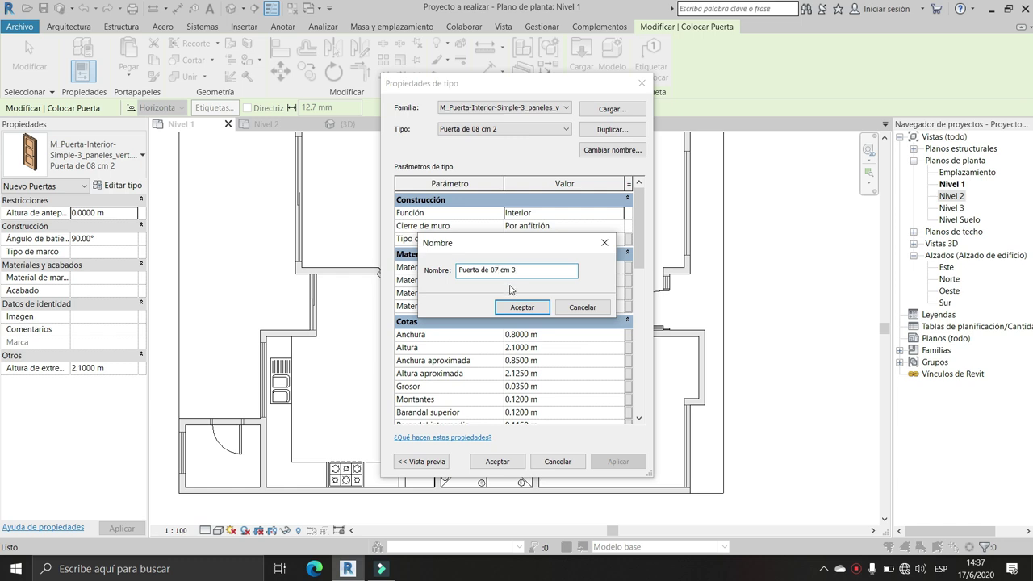
pyautogui.write('7')
pyautogui.click(521, 306)
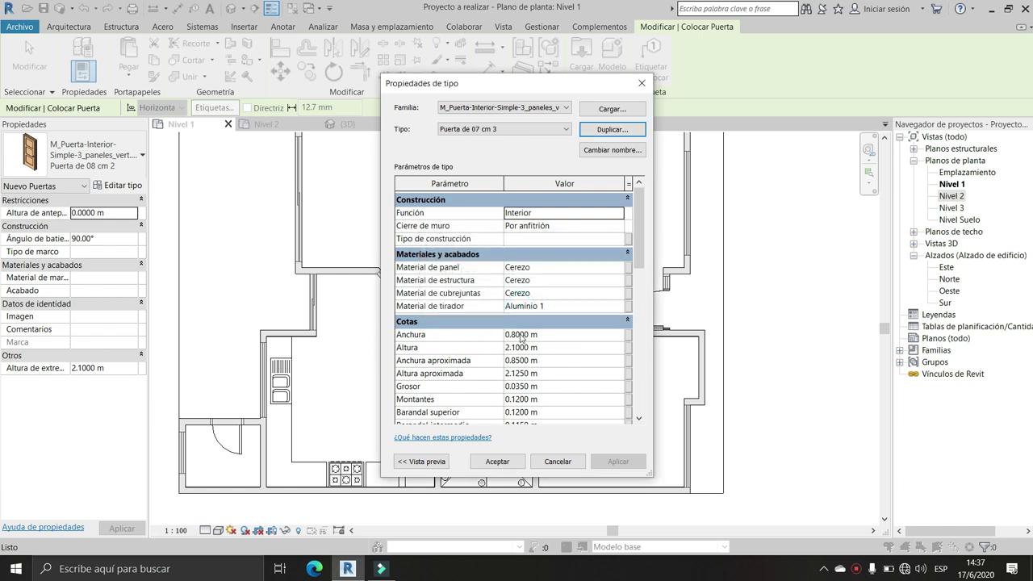
pyautogui.click(518, 334)
pyautogui.press('BackSpace')
pyautogui.write('7')
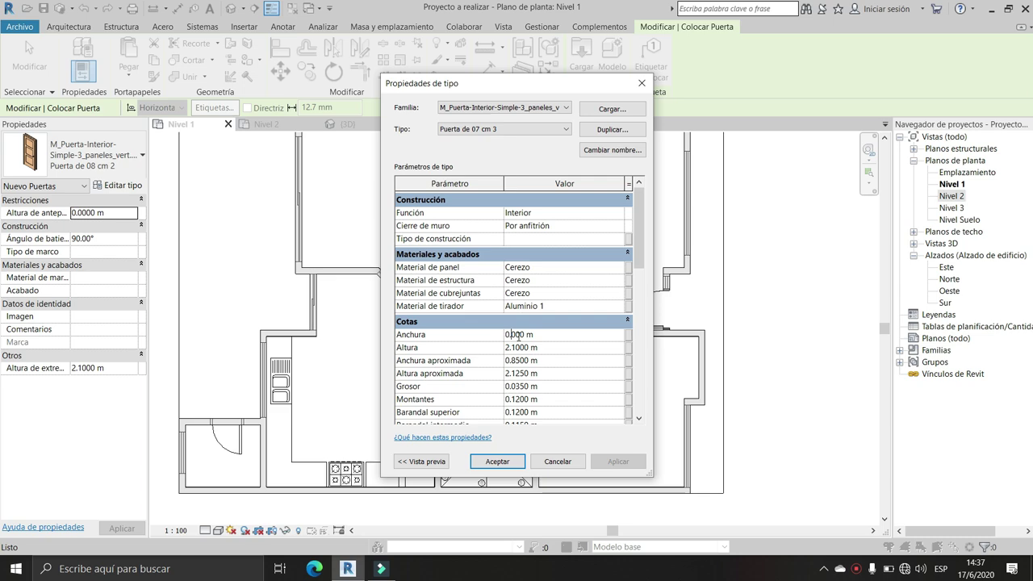
pyautogui.click(497, 461)
# Zoom to the kitchen door, flip the preview's hinge side, then cancel without placing the 07 cm door
pyautogui.scroll(5, 483, 358)
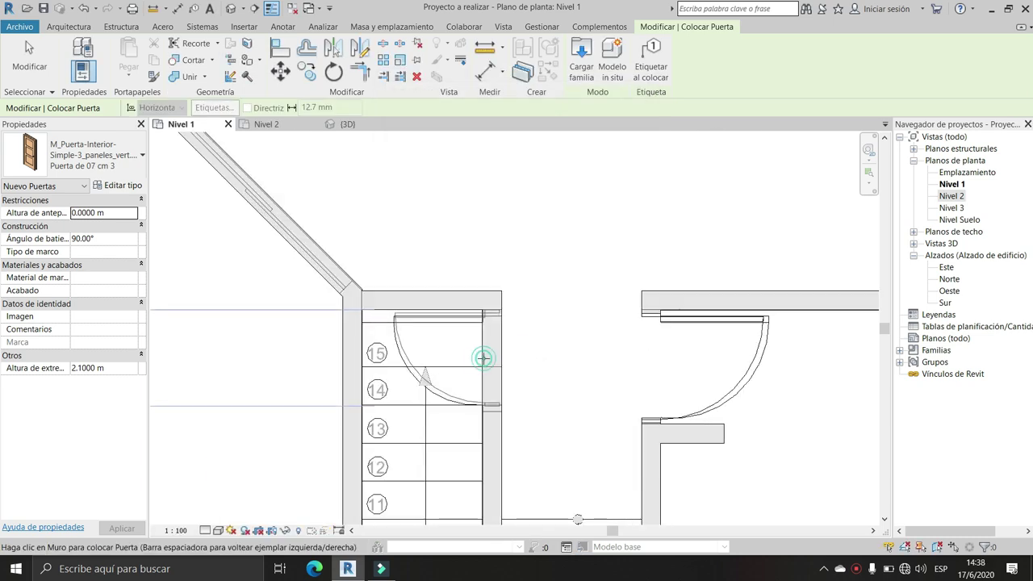
pyautogui.scroll(-5, 482, 358)
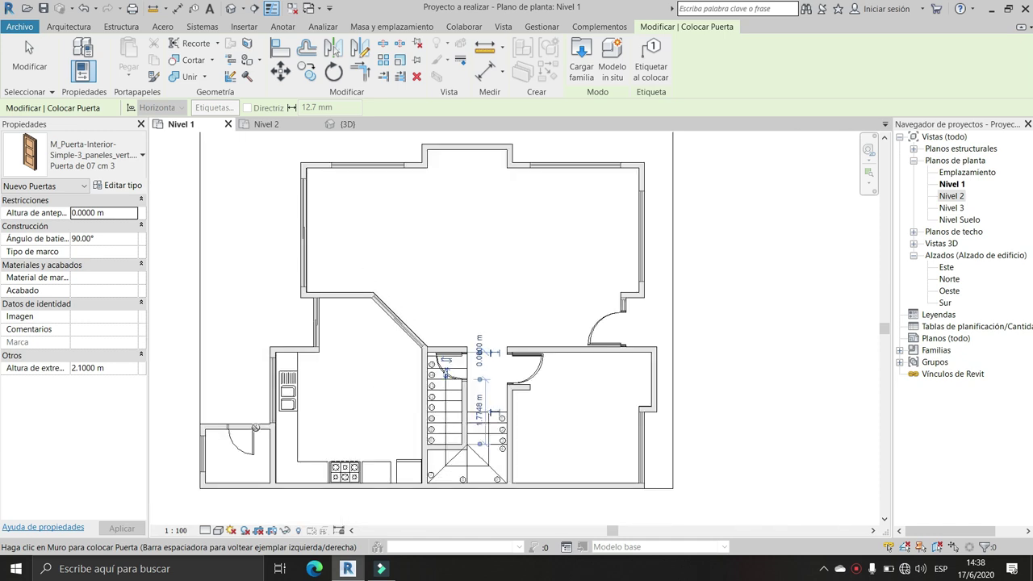
pyautogui.scroll(2, 255, 427)
pyautogui.scroll(3, 255, 427)
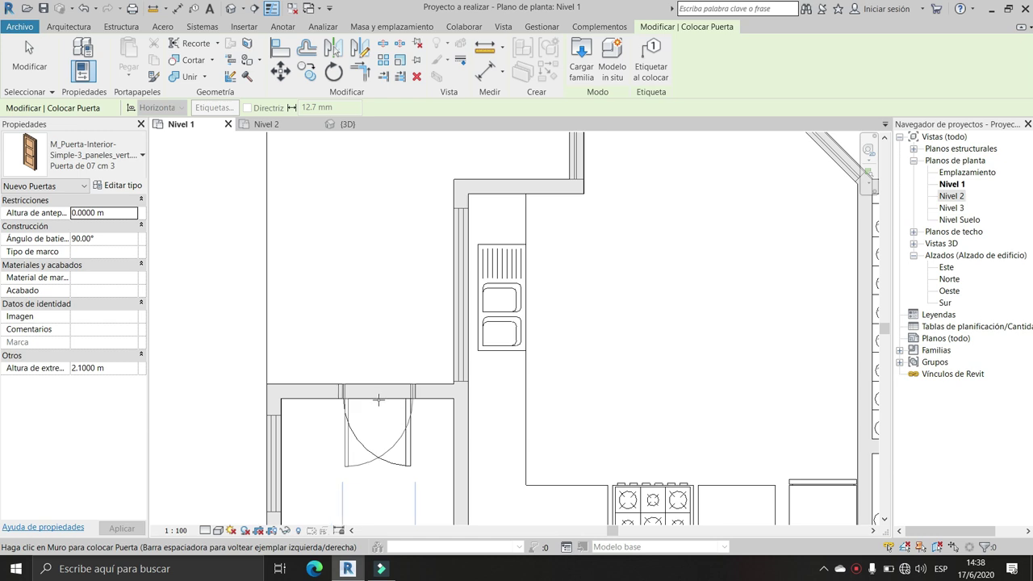
pyautogui.press('space')
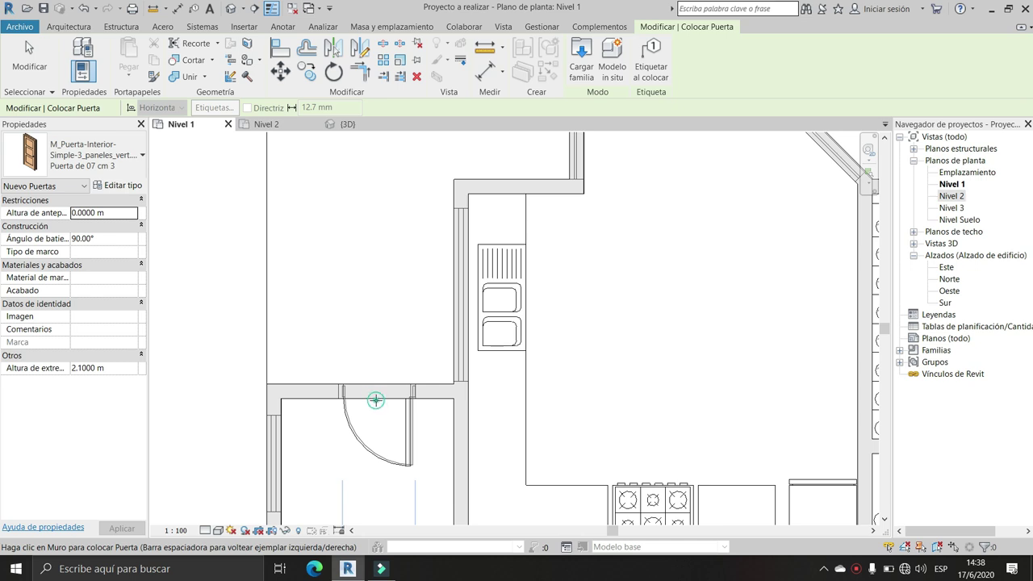
pyautogui.press('Escape')
# Finish leaving door placement and zoom around the Nivel 1 plan
pyautogui.scroll(-3, 579, 390)
pyautogui.press('Escape')
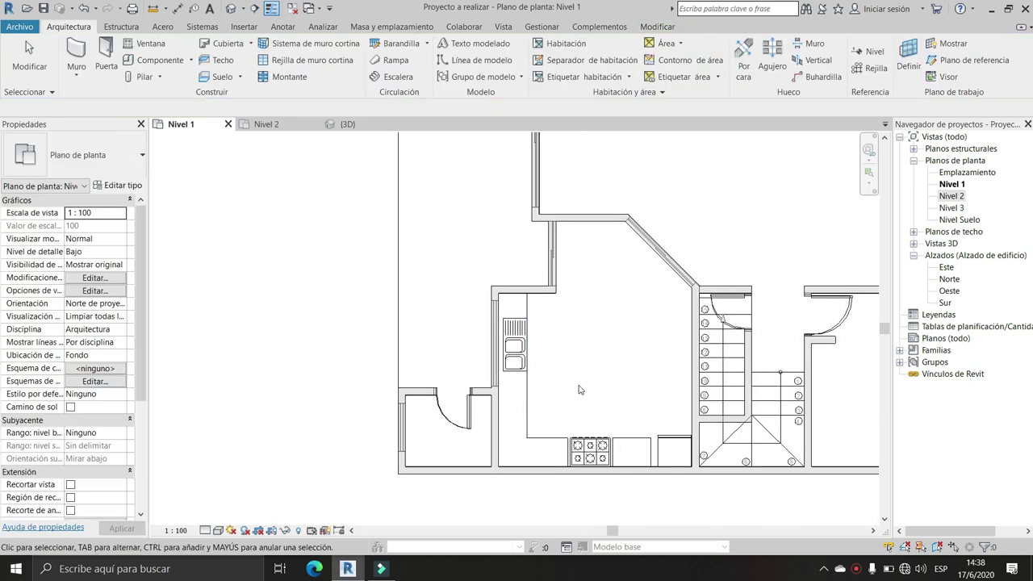
pyautogui.scroll(-2, 578, 390)
pyautogui.scroll(-2, 560, 406)
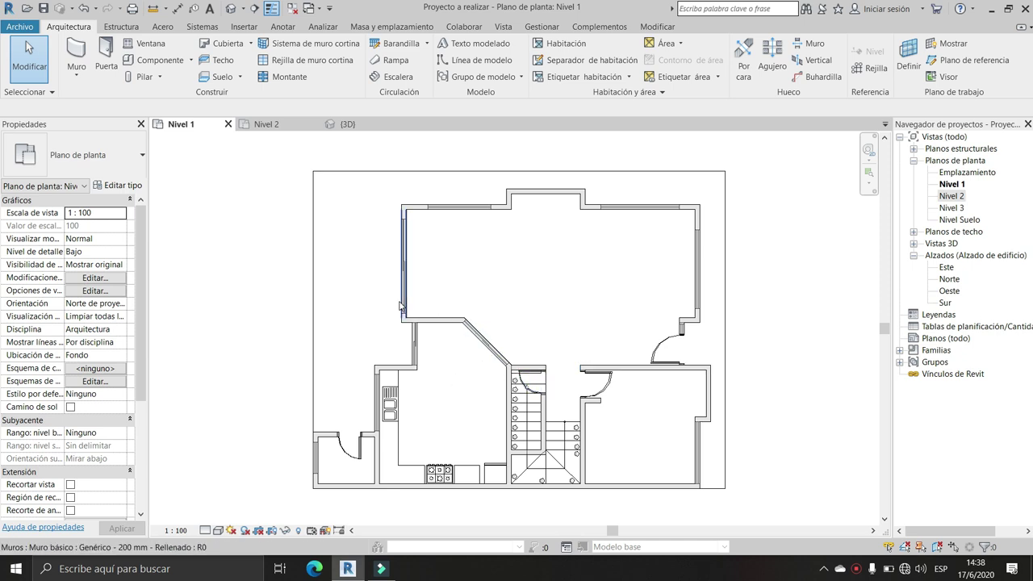
pyautogui.scroll(3, 408, 278)
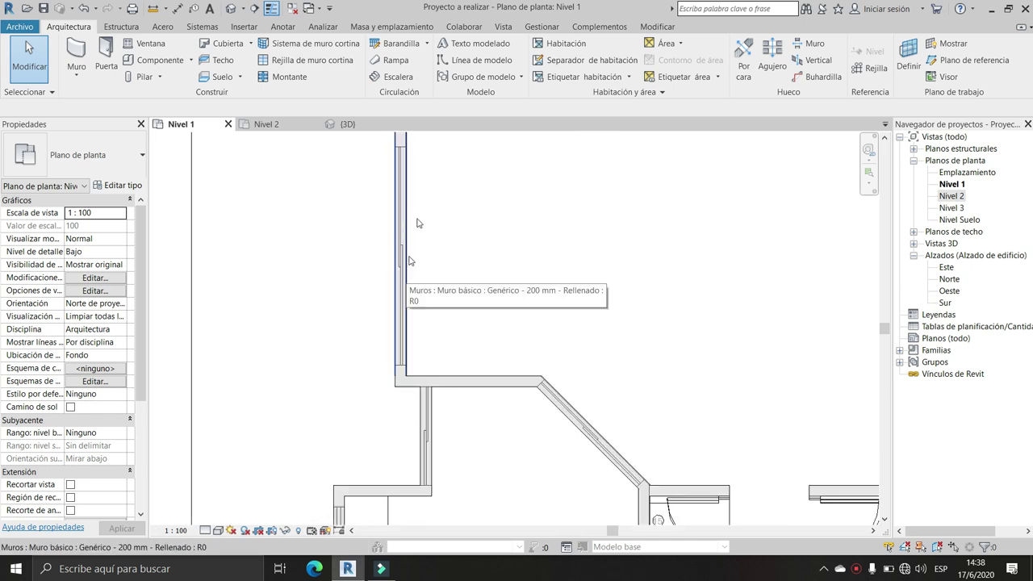
# Use aligned dimensioning on the upper-left room's 3.0 m west wall, then end the tool
pyautogui.click(178, 8)
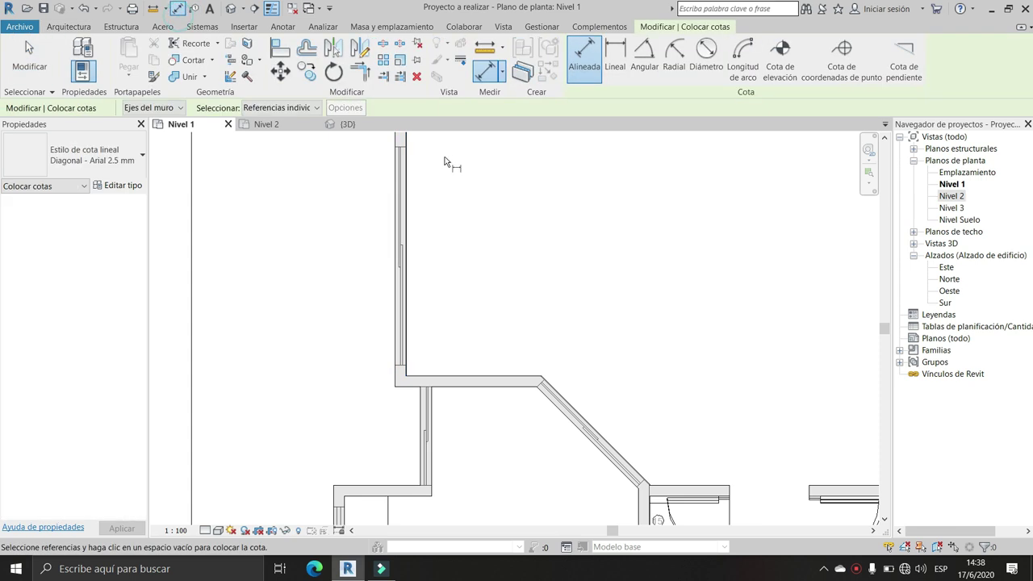
pyautogui.scroll(2, 409, 153)
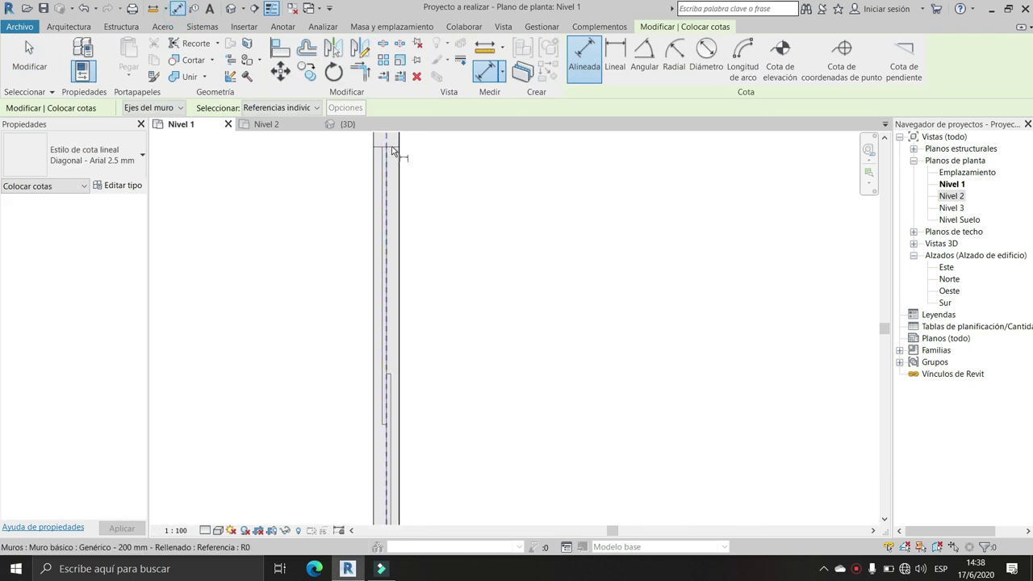
pyautogui.scroll(-3, 392, 150)
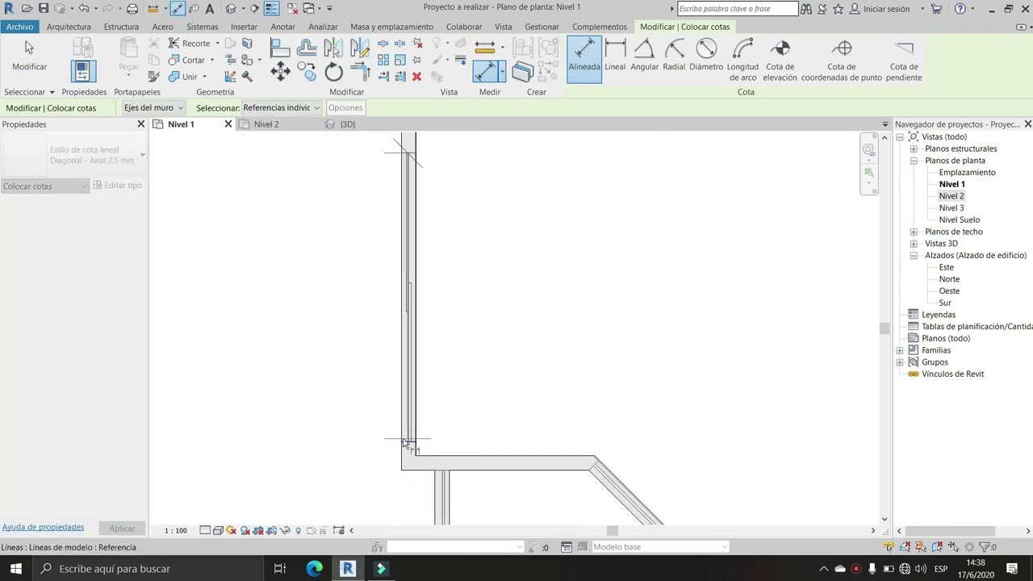
pyautogui.scroll(2, 405, 443)
pyautogui.scroll(-3, 404, 438)
pyautogui.moveTo(342, 422); pyautogui.dragTo(336, 350, button='middle')
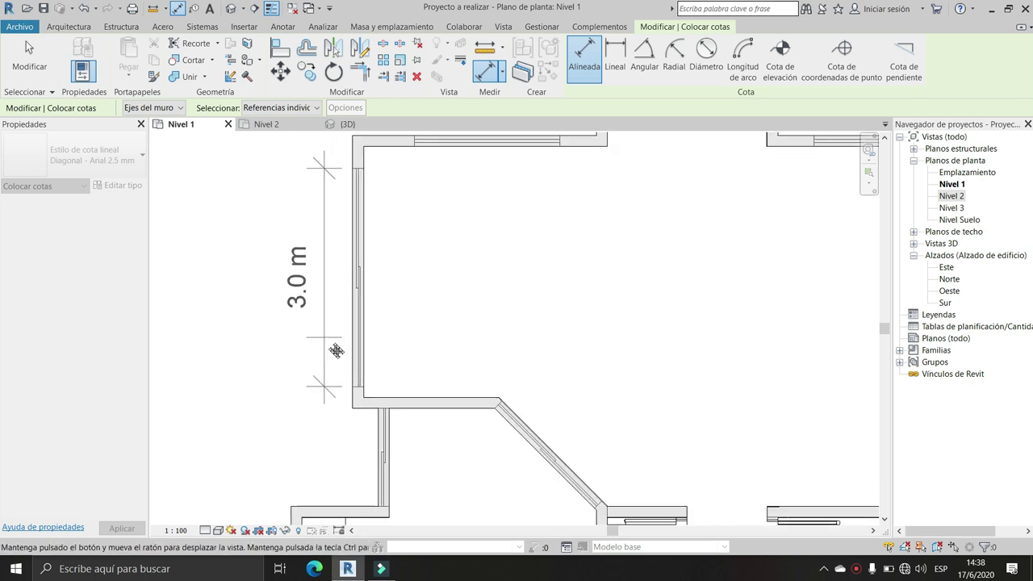
pyautogui.scroll(3, 341, 282)
pyautogui.scroll(-1, 341, 282)
pyautogui.scroll(-1, 341, 281)
pyautogui.press('Escape')
pyautogui.press('Escape')
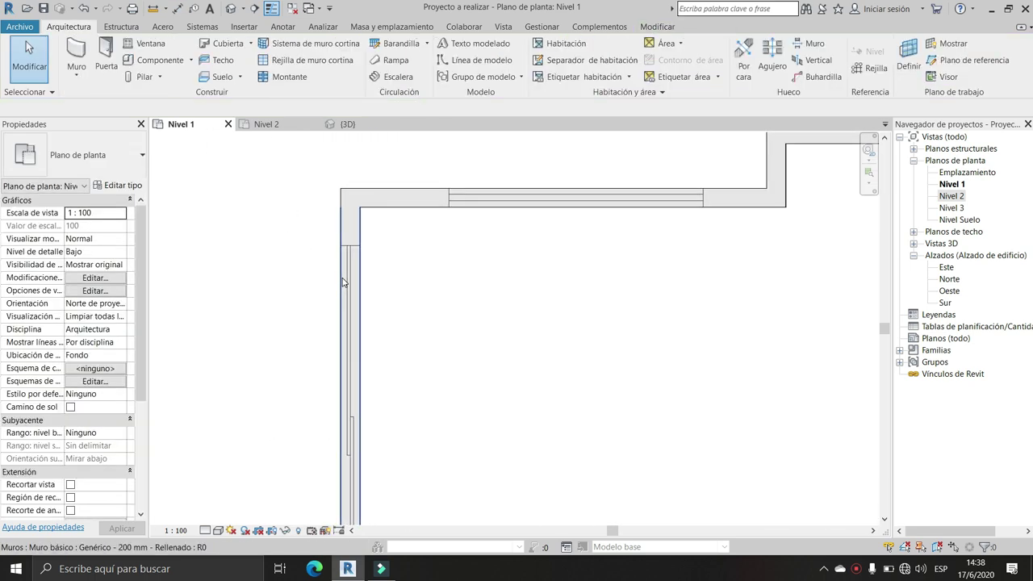
# Start the Door tool and load M_Puerta-Corredera-Dos_hojas.rfa from the Puertas library folder
pyautogui.click(106, 58)
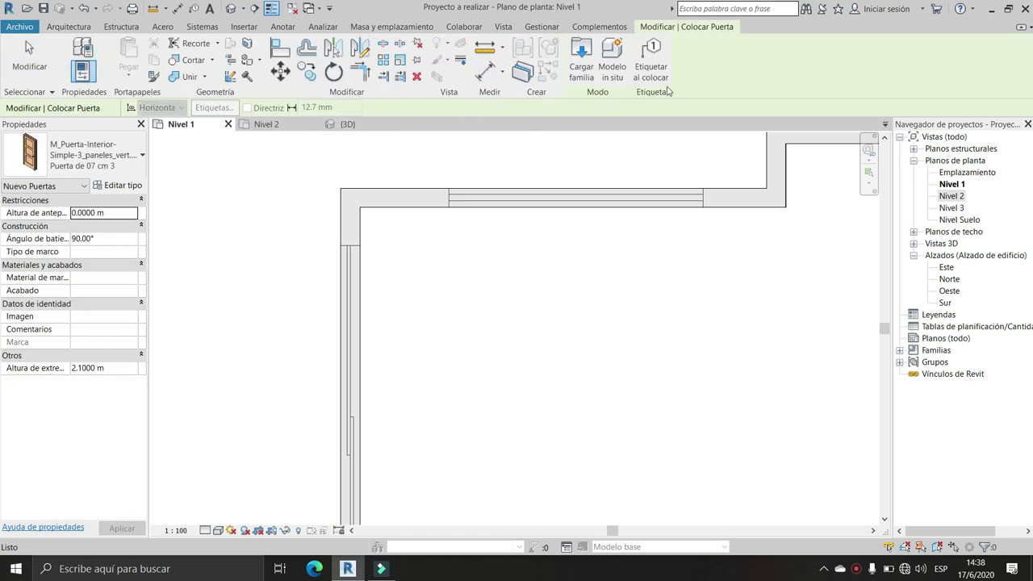
pyautogui.scroll(-1, 501, 253)
pyautogui.scroll(-1, 500, 253)
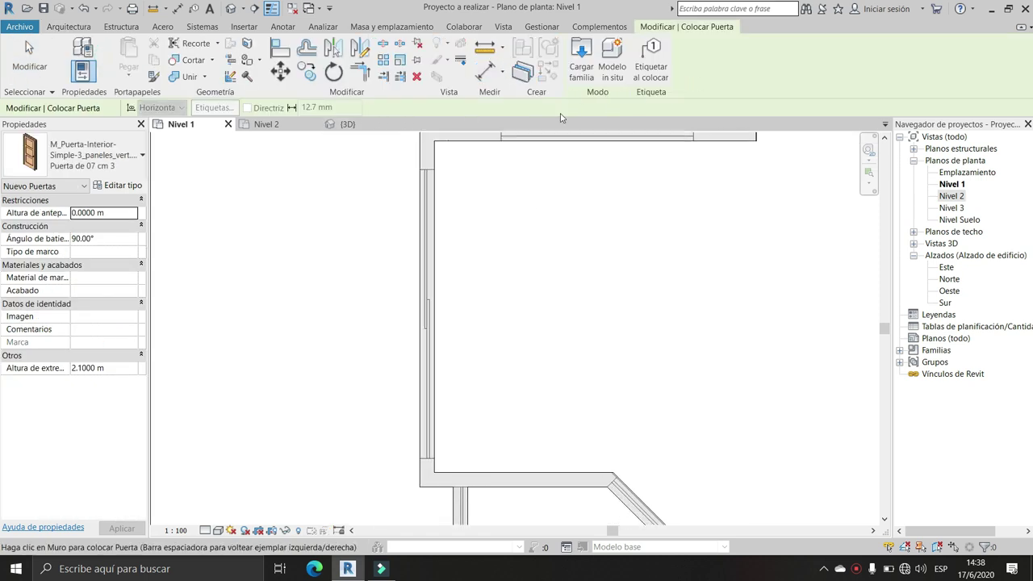
pyautogui.click(581, 52)
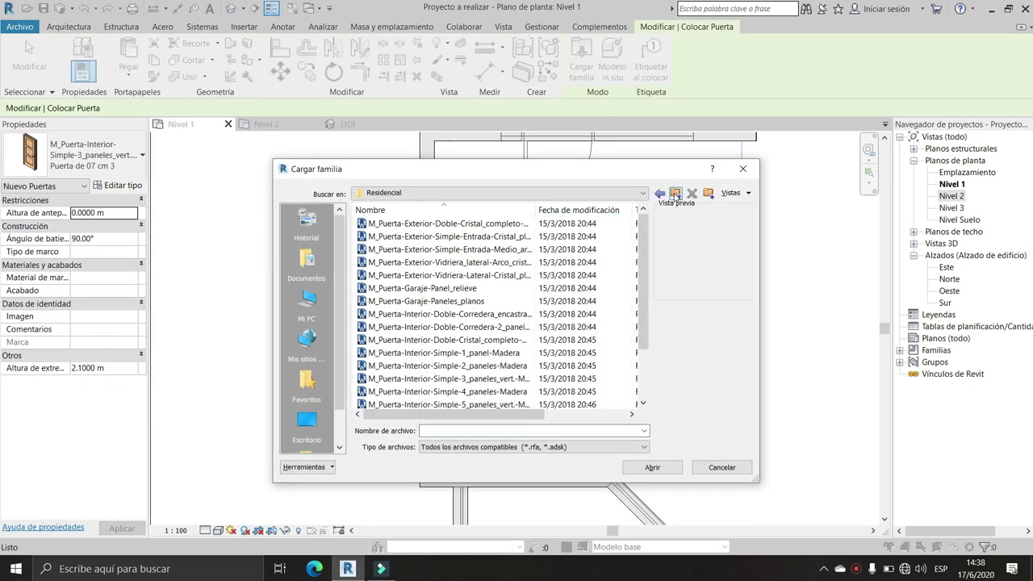
pyautogui.click(674, 196)
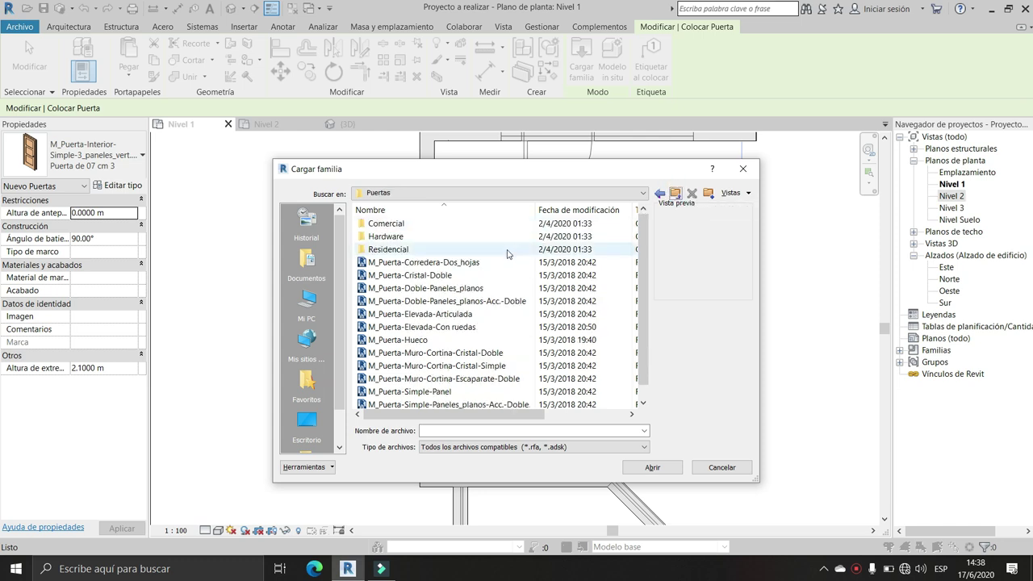
pyautogui.click(431, 263)
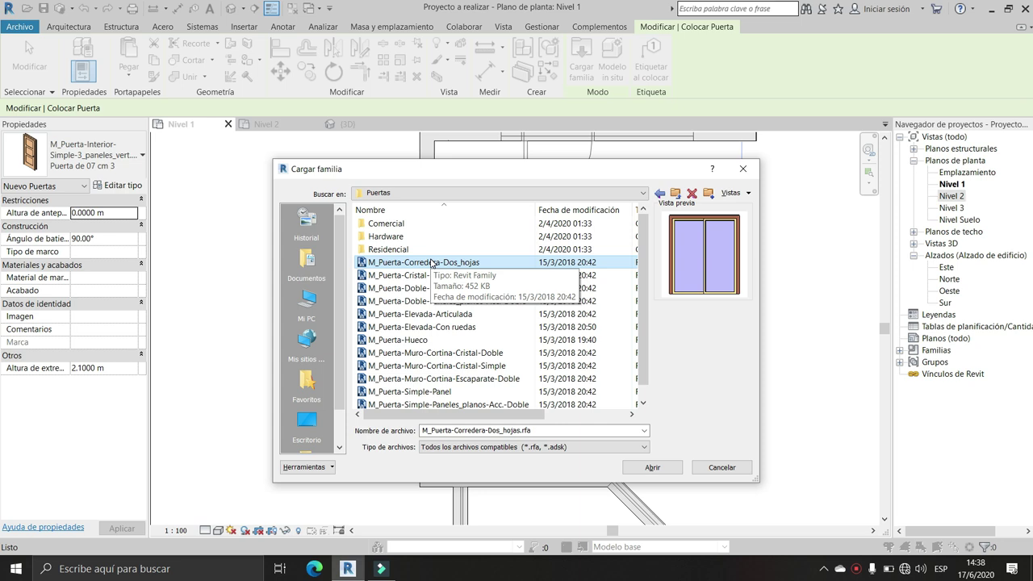
pyautogui.press('Down')
pyautogui.press('Down')
pyautogui.press('Up')
pyautogui.press('Up')
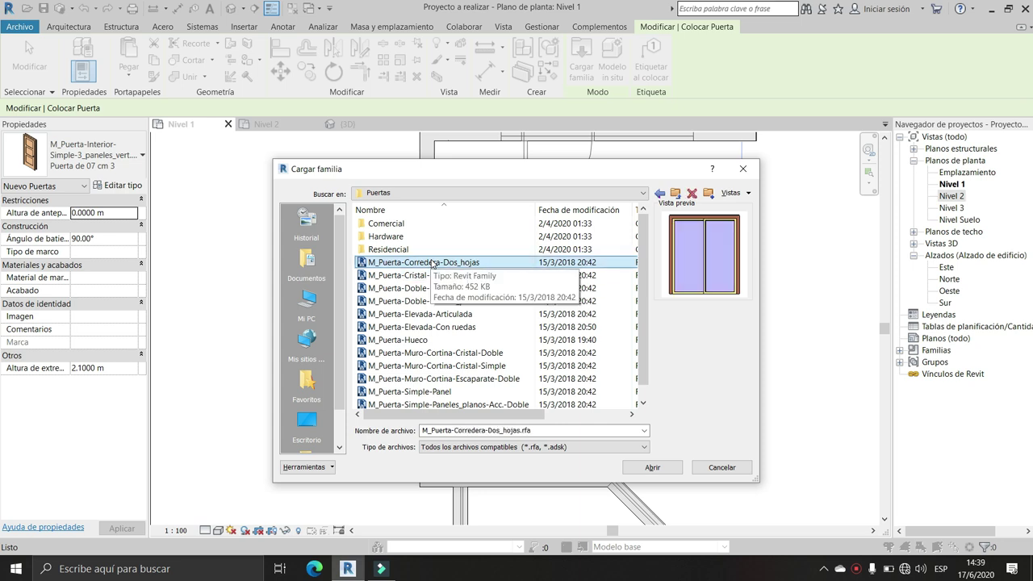
pyautogui.doubleClick(433, 263)
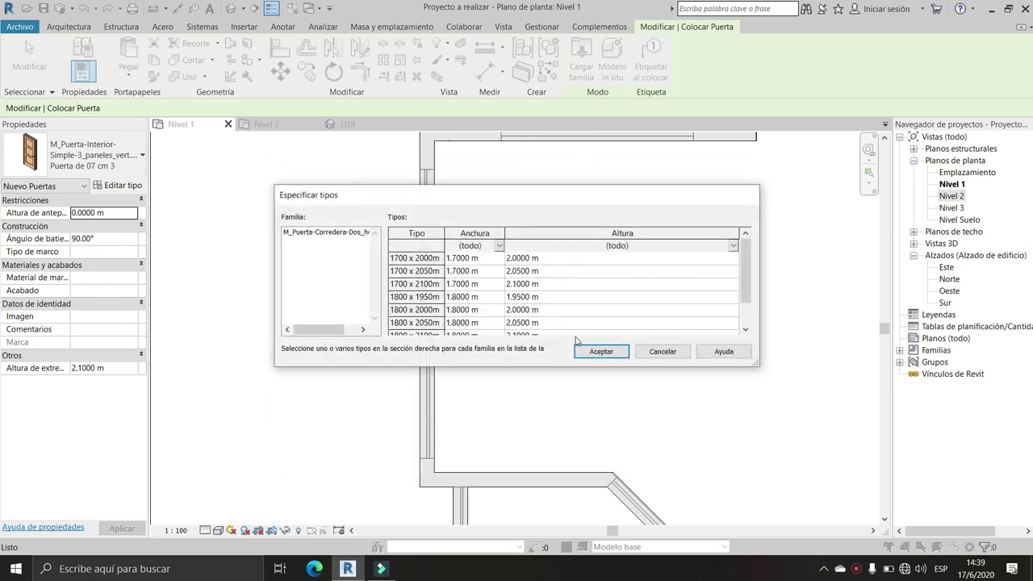
# Accept the default 1700 x 2000 size and duplicate the type as 'Puerta corrediza de 3m'
pyautogui.click(587, 352)
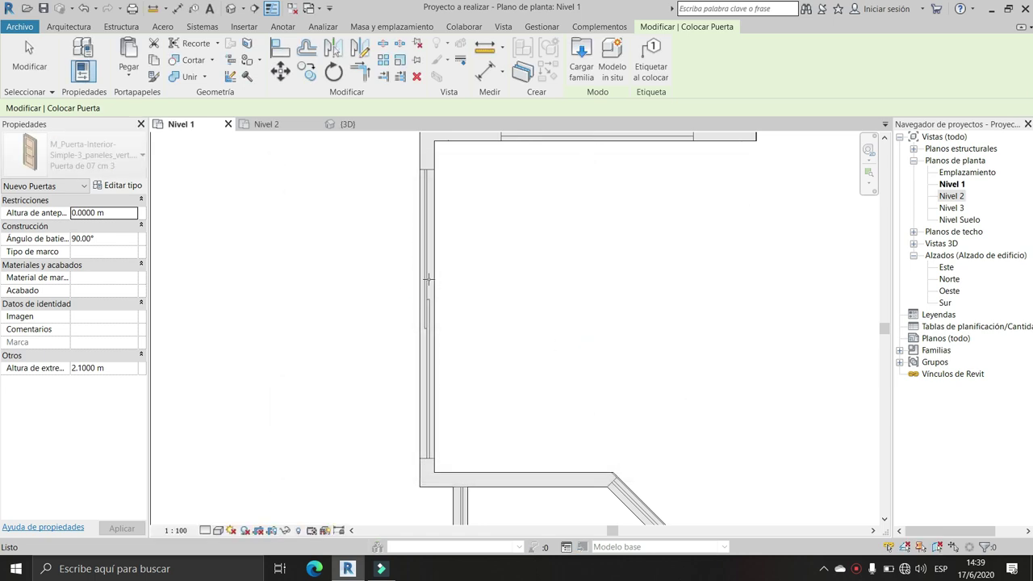
pyautogui.click(121, 186)
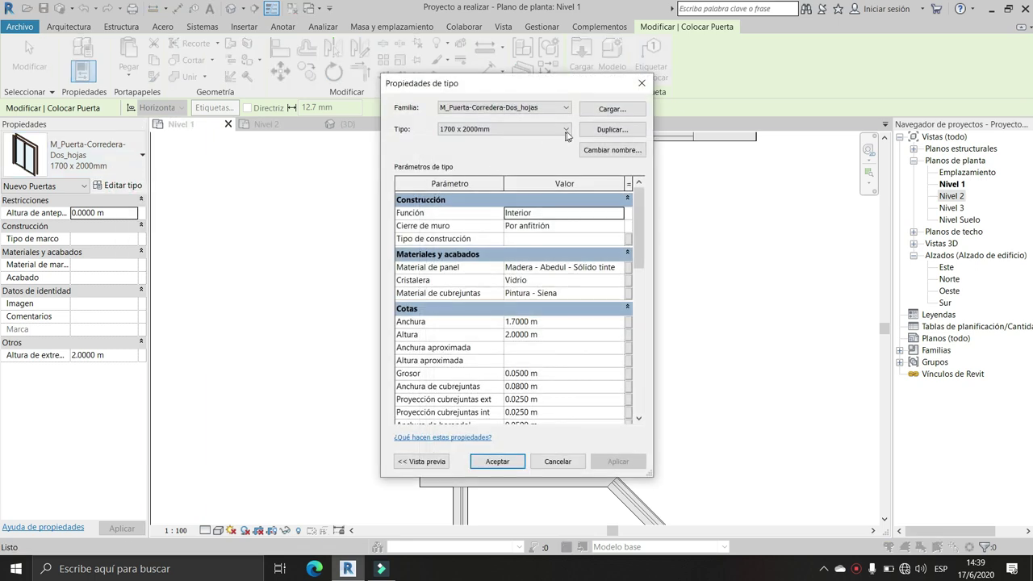
pyautogui.click(594, 130)
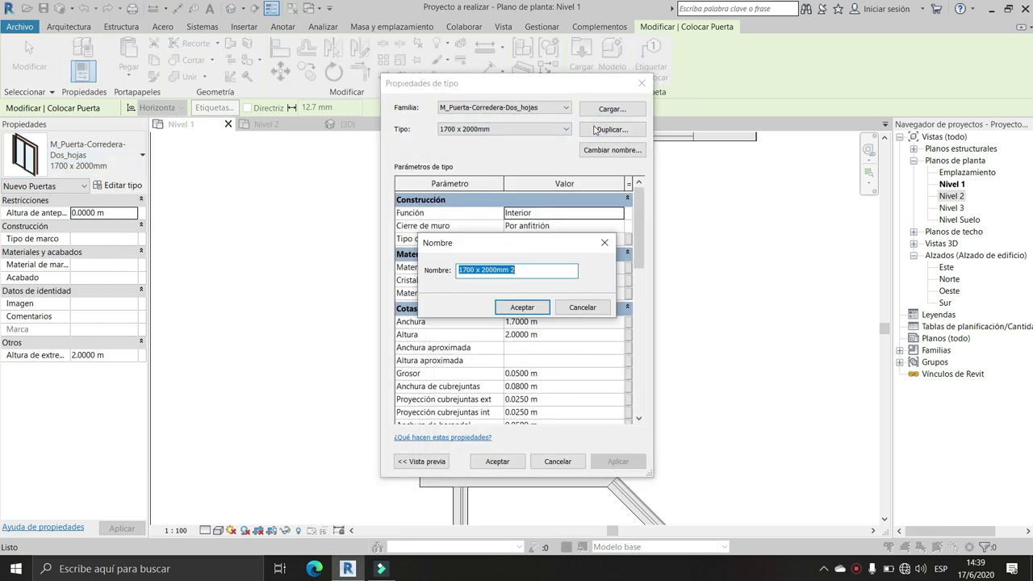
pyautogui.write('Puerta corrediza de 3m')
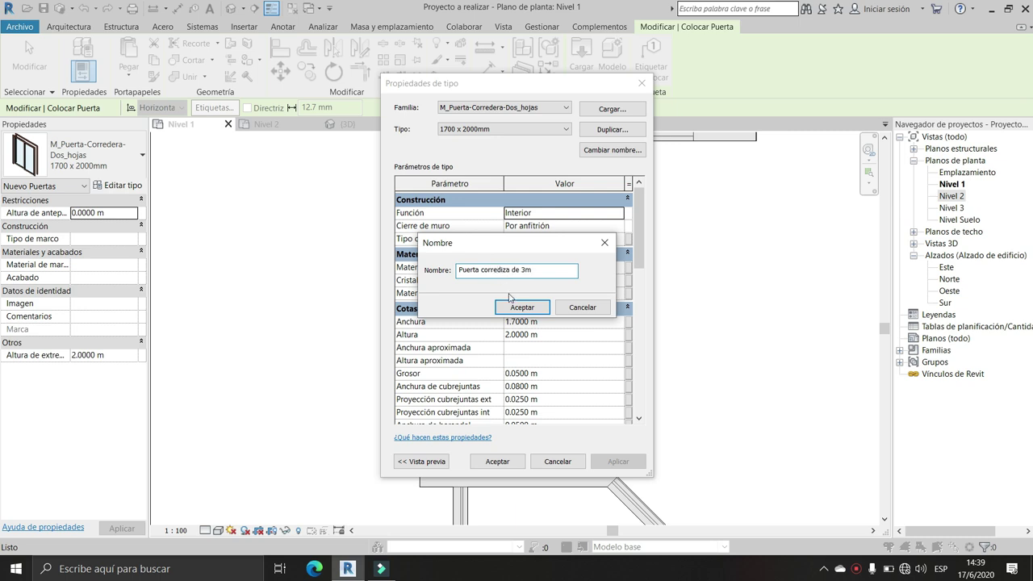
pyautogui.click(514, 305)
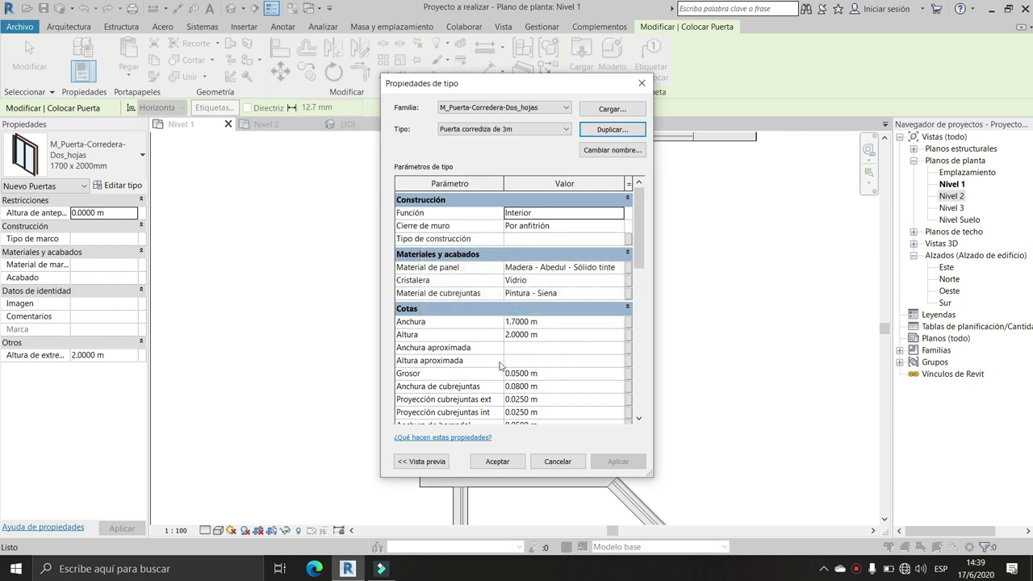
# Set the new type's Anchura to 3.0000 m and apply the change
pyautogui.click(517, 326)
pyautogui.press('BackSpace')
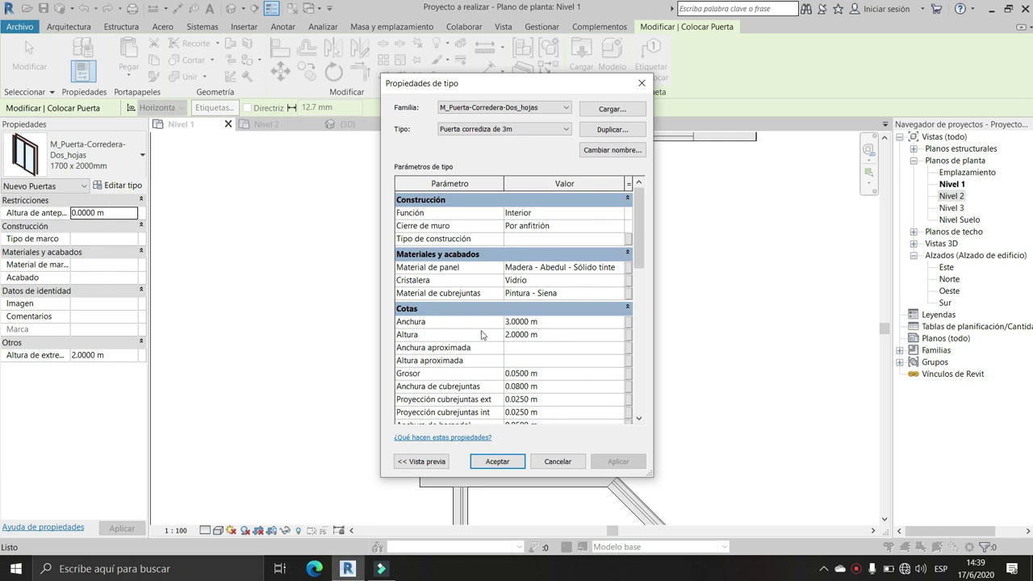
pyautogui.click(517, 334)
pyautogui.click(498, 463)
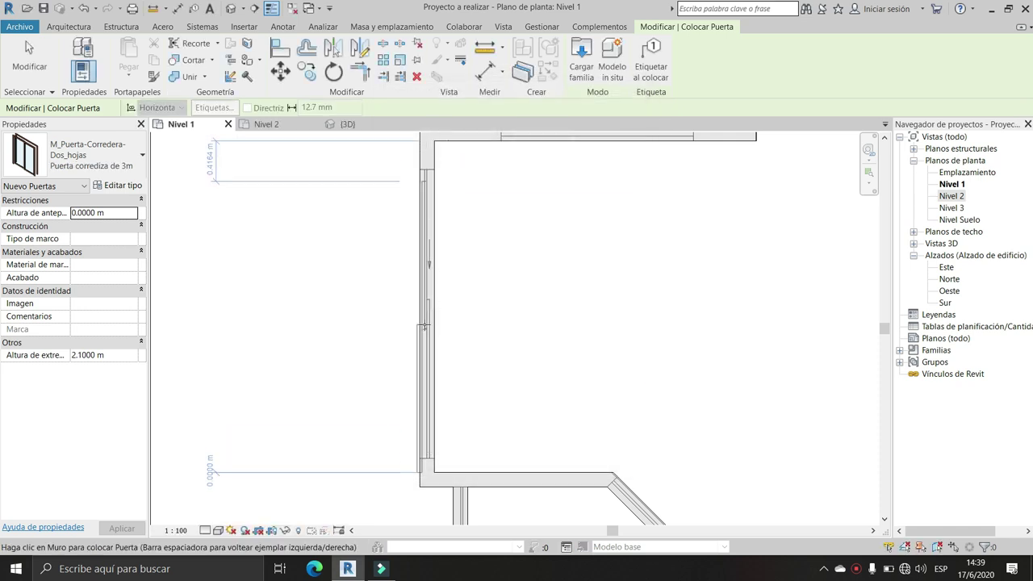
# Finish placing the 3 m sliding door in the Nivel 1 exterior wall
pyautogui.scroll(2, 423, 338)
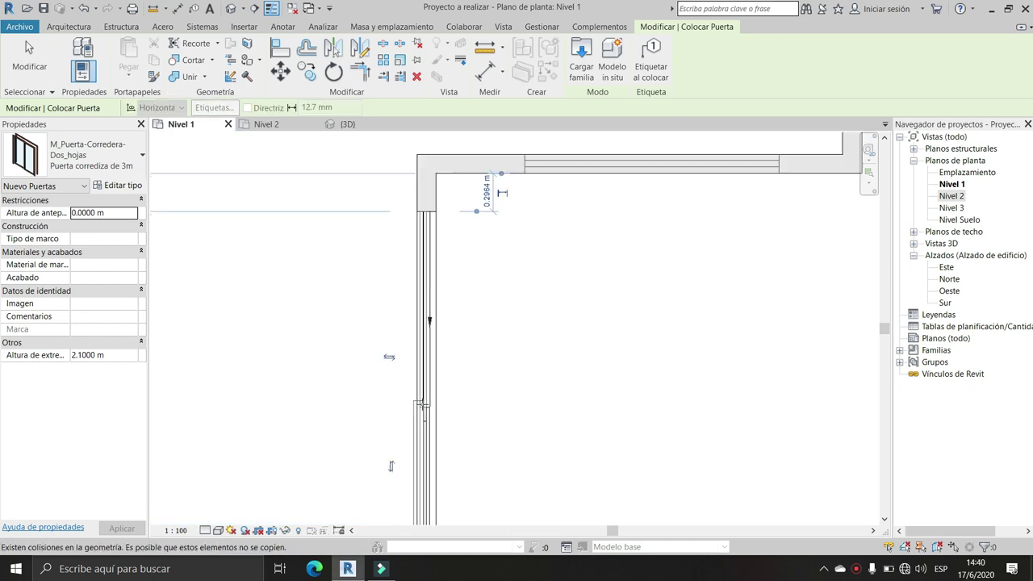
pyautogui.scroll(-3, 423, 405)
pyautogui.press('Escape')
pyautogui.scroll(3, 431, 404)
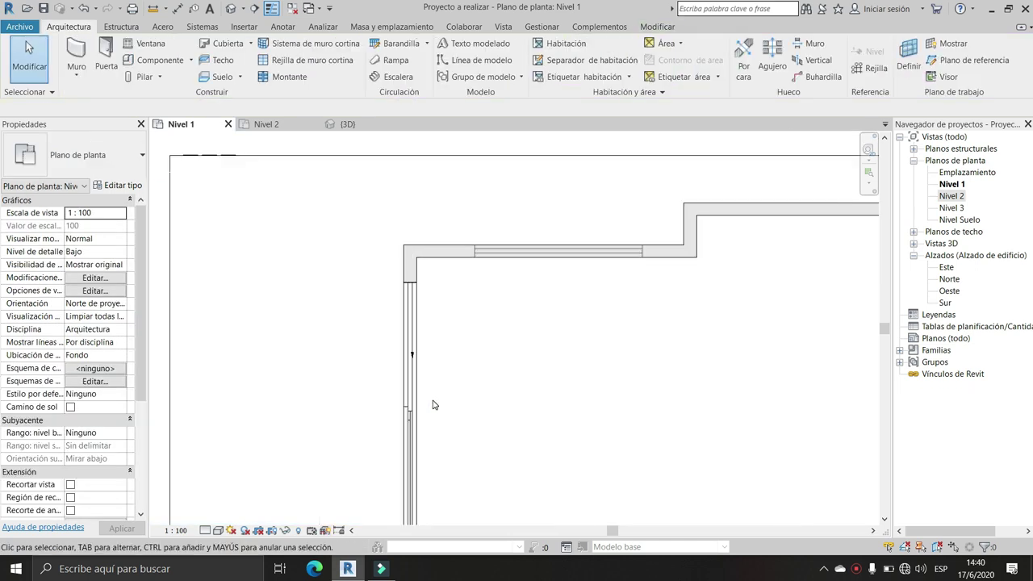
pyautogui.scroll(-1, 428, 347)
# Switch to the 3D view and orbit to an elevated view of the house
pyautogui.click(347, 123)
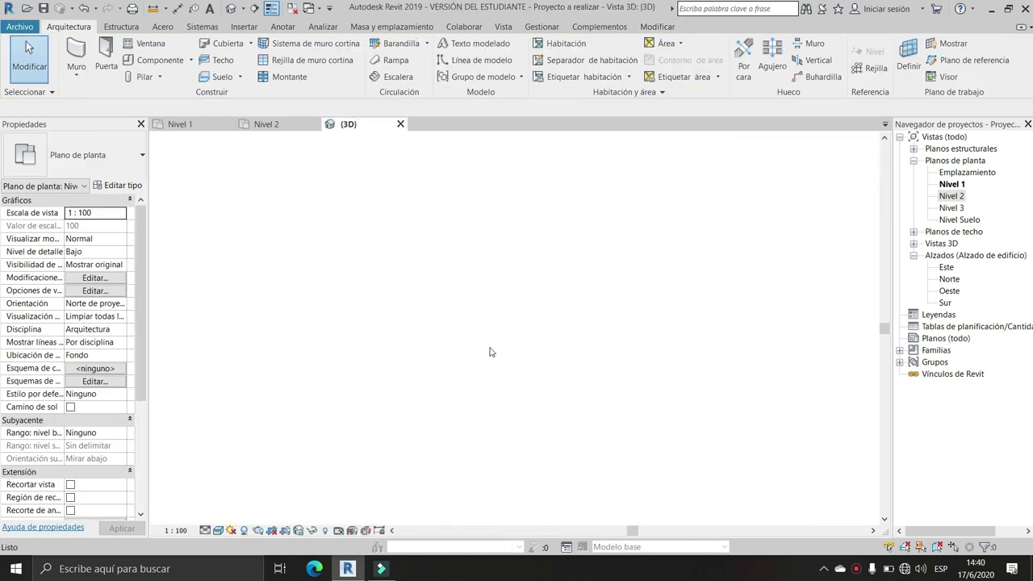
pyautogui.moveTo(609, 319)
pyautogui.keyDown('shift'); pyautogui.mouseDown(button='middle')
pyautogui.moveTo(724, 280)
pyautogui.moveTo(496, 407)
pyautogui.moveTo(507, 357)
pyautogui.mouseUp(button='middle'); pyautogui.keyUp('shift')
pyautogui.scroll(4, 496, 408)
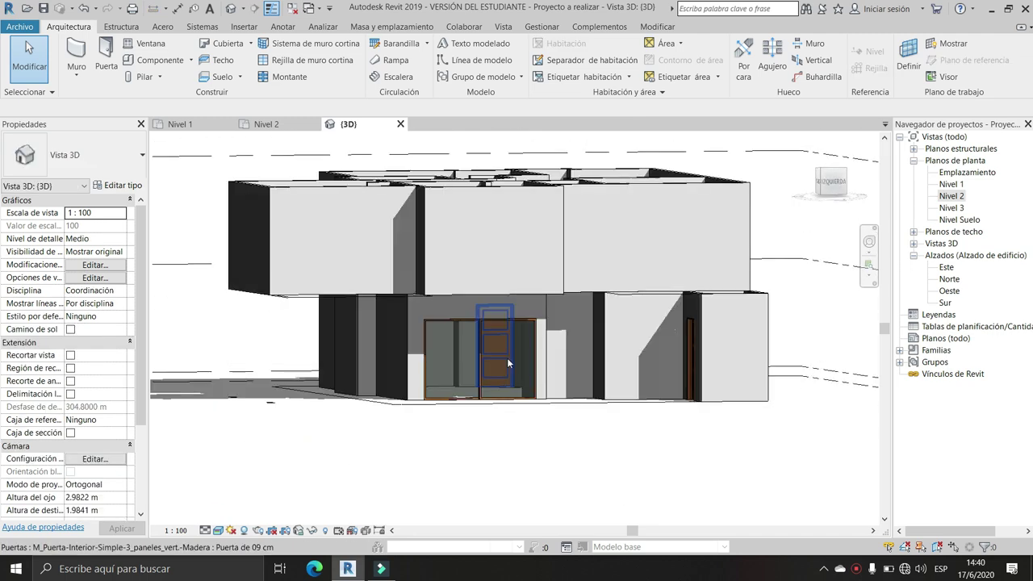
pyautogui.scroll(3, 482, 355)
pyautogui.scroll(-2, 482, 355)
pyautogui.scroll(-2, 482, 355)
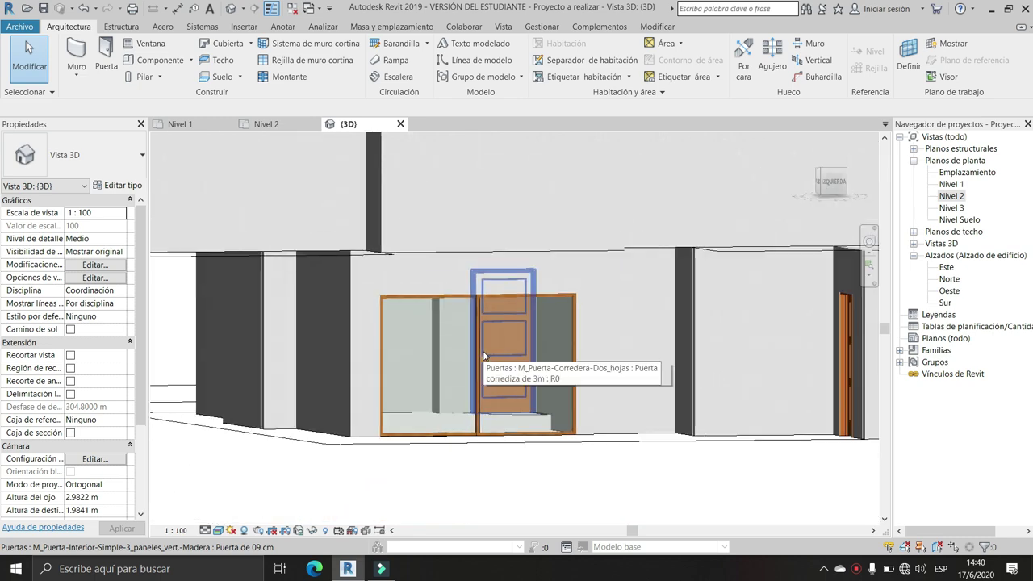
pyautogui.scroll(-1, 482, 355)
pyautogui.keyDown('shift'); pyautogui.moveTo(491, 361); pyautogui.dragTo(428, 355, button='middle'); pyautogui.keyUp('shift')
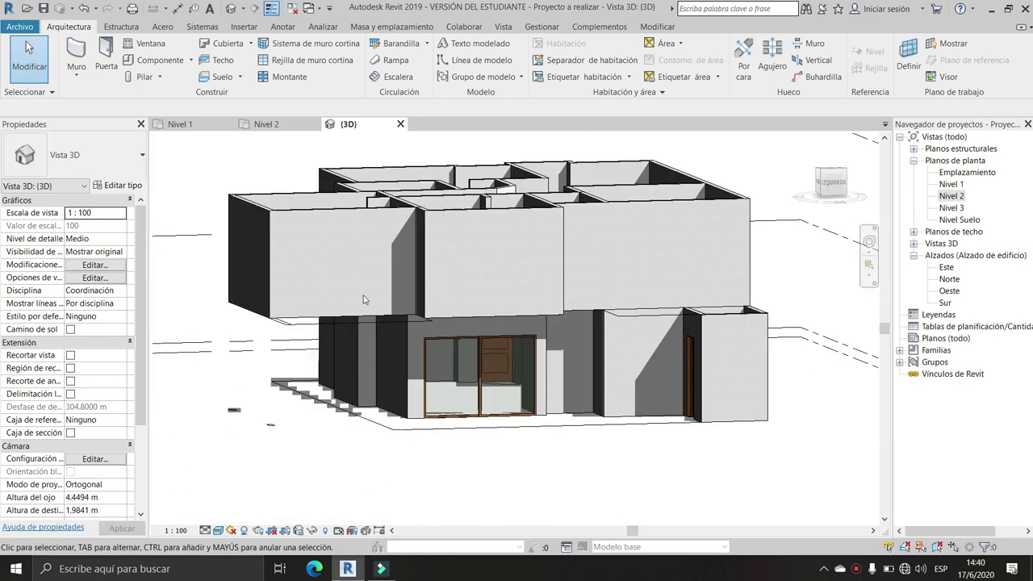
# Change the shadow display, look toward the hinged door, then return to the Nivel 1 plan
pyautogui.click(244, 535)
pyautogui.scroll(3, 472, 381)
pyautogui.scroll(2, 472, 381)
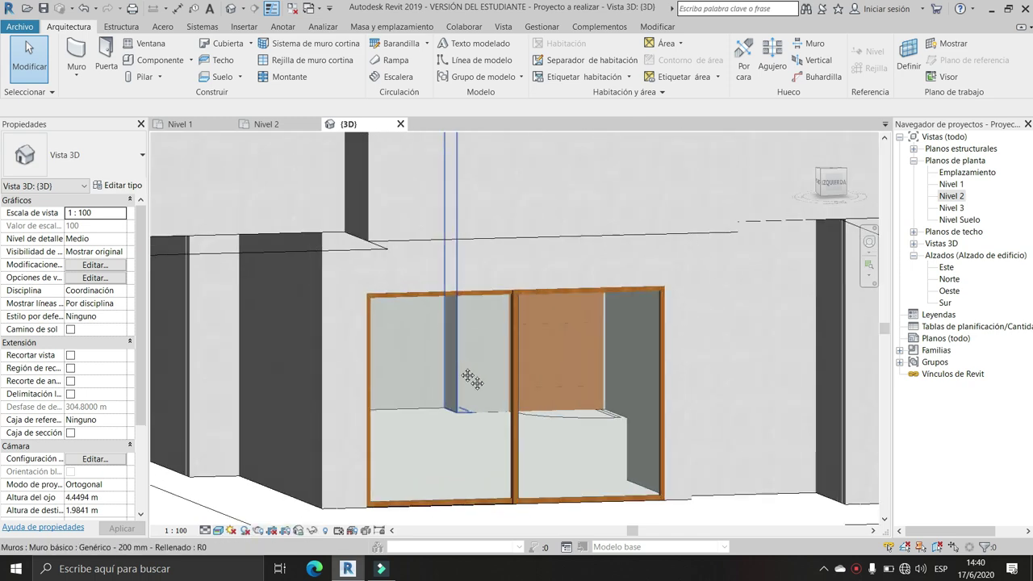
pyautogui.moveTo(472, 381); pyautogui.dragTo(588, 364, button='middle')
pyautogui.scroll(-4, 588, 364)
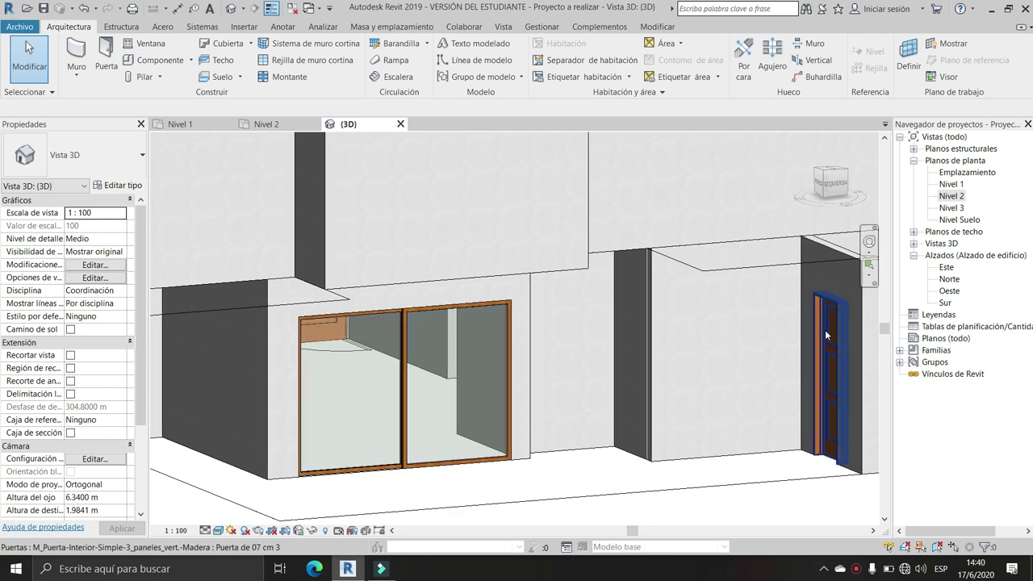
pyautogui.click(179, 123)
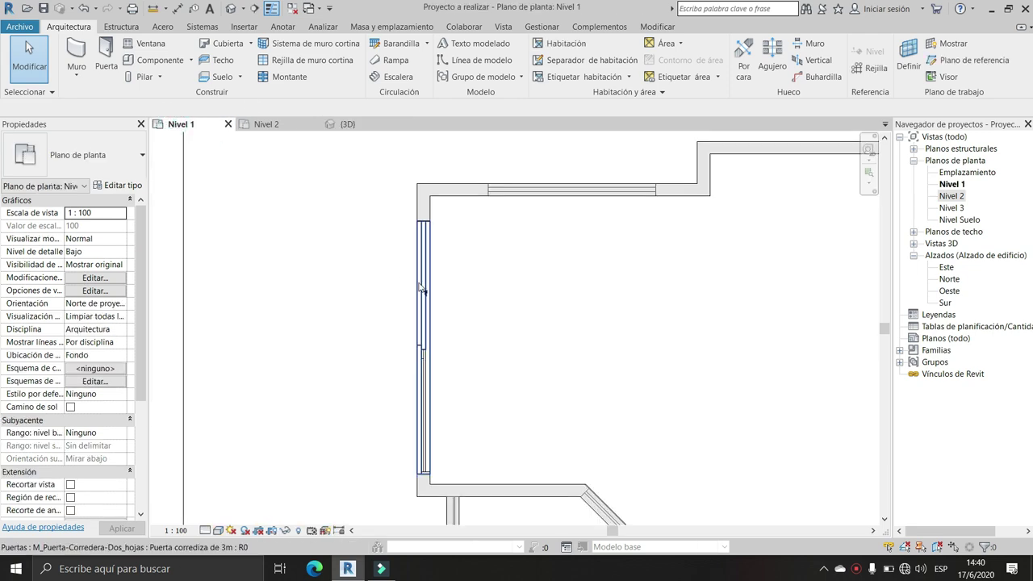
# Pan to the angled wall and start a 1.9 m aligned dimension, then cancel it
pyautogui.moveTo(578, 495); pyautogui.dragTo(420, 289, button='middle')
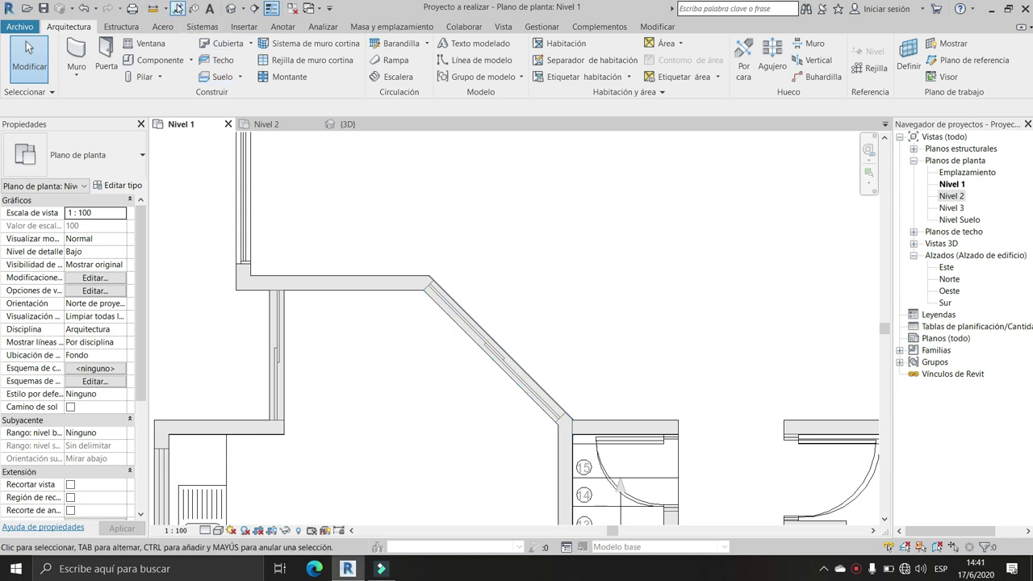
pyautogui.click(175, 8)
pyautogui.scroll(5, 436, 274)
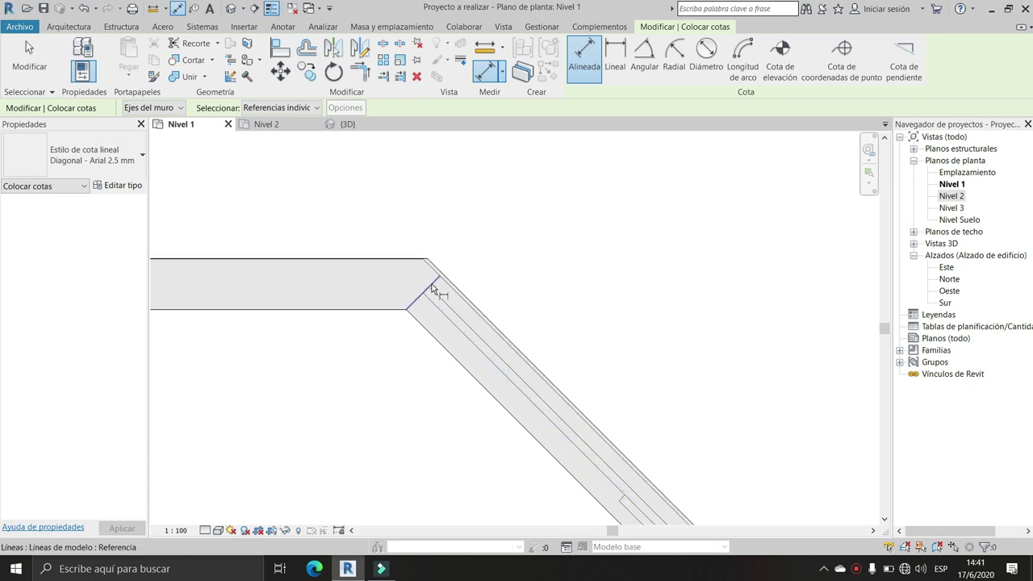
pyautogui.click(454, 303)
pyautogui.scroll(-3, 346, 202)
pyautogui.scroll(3, 438, 357)
pyautogui.click(438, 357)
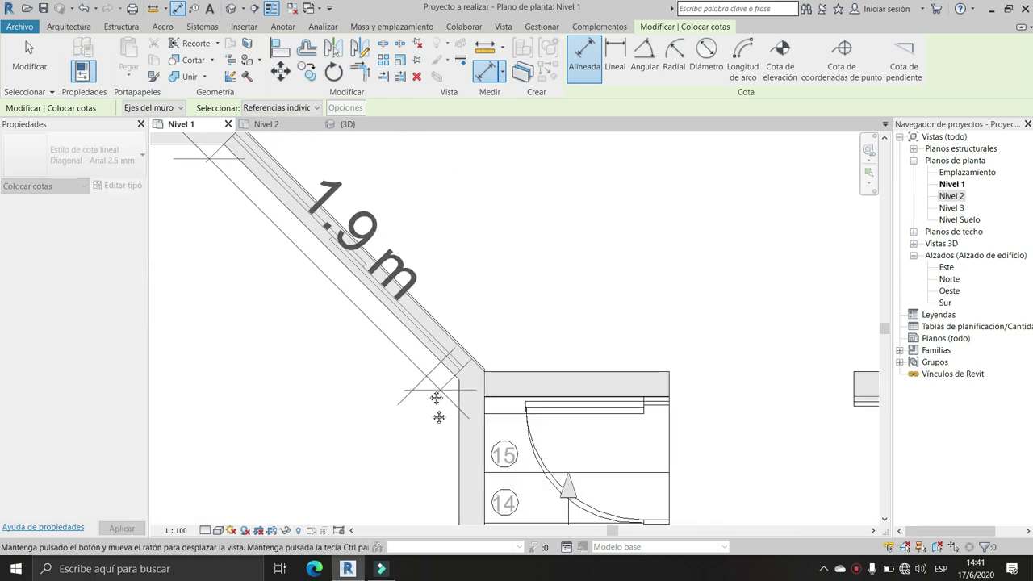
pyautogui.scroll(-1, 340, 500)
pyautogui.scroll(-1, 306, 489)
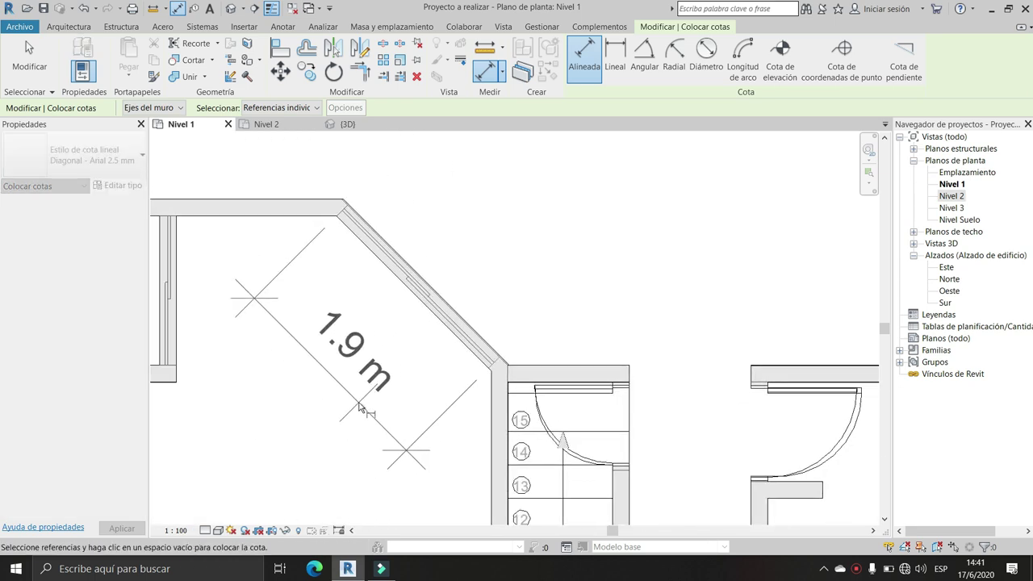
pyautogui.press('Escape')
# Exit dimensioning and bring the diagonal wall near the stairs into view
pyautogui.scroll(3, 184, 272)
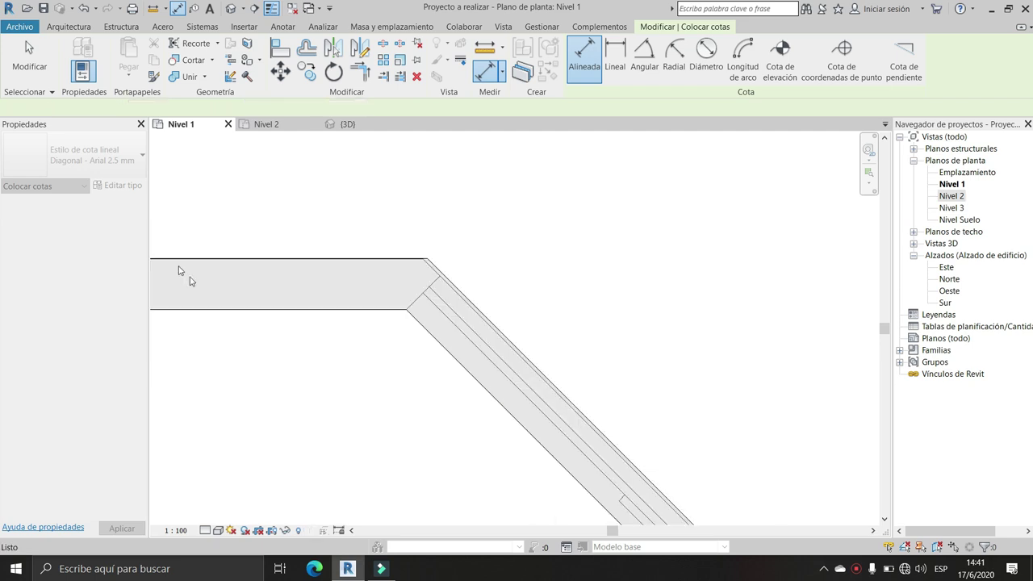
pyautogui.scroll(3, 445, 304)
pyautogui.scroll(-2, 428, 337)
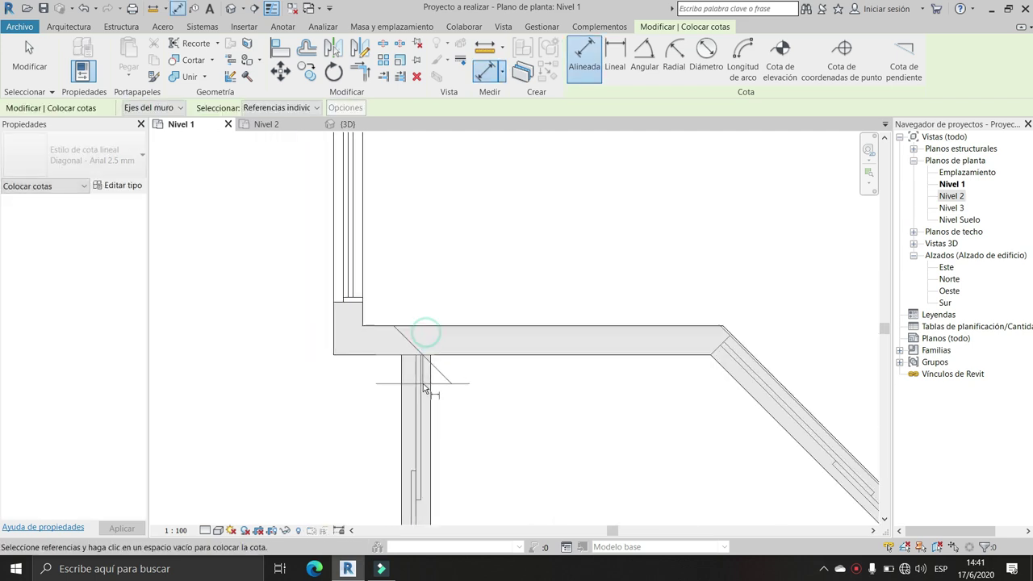
pyautogui.moveTo(484, 327); pyautogui.dragTo(405, 482, button='middle')
pyautogui.scroll(2, 405, 482)
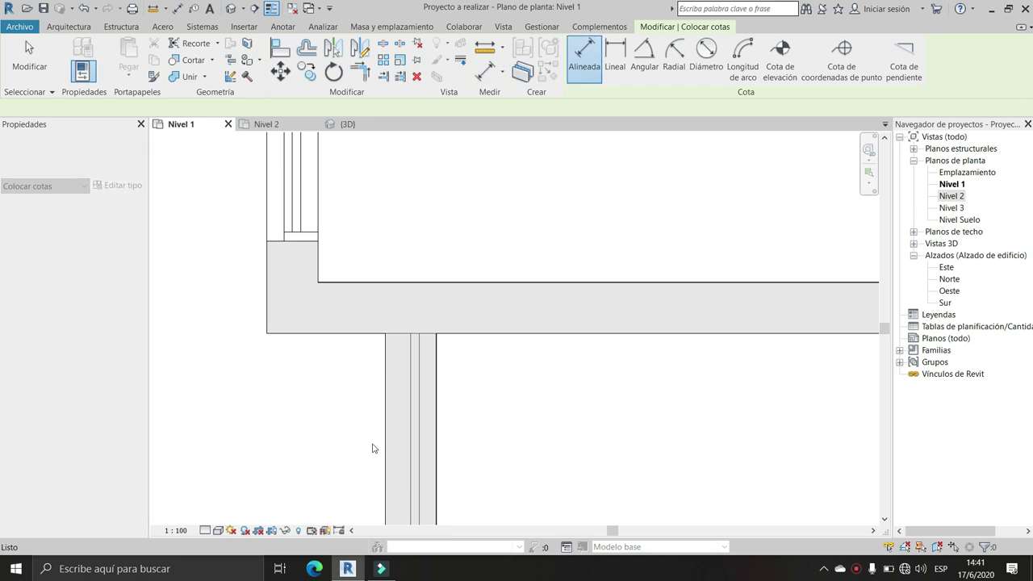
pyautogui.press('Escape')
pyautogui.press('Escape')
pyautogui.scroll(-2, 414, 333)
pyautogui.moveTo(436, 274); pyautogui.dragTo(404, 344, button='middle')
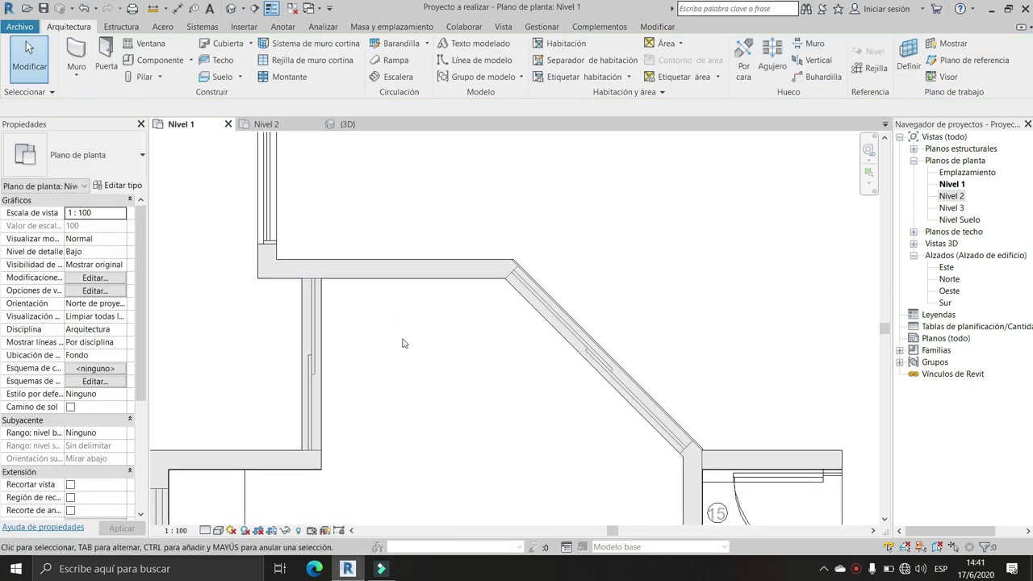
# Start the Door tool and duplicate the sliding door as 'Puerta corrediza de 1.9m 3', 1.9 m wide
pyautogui.click(109, 58)
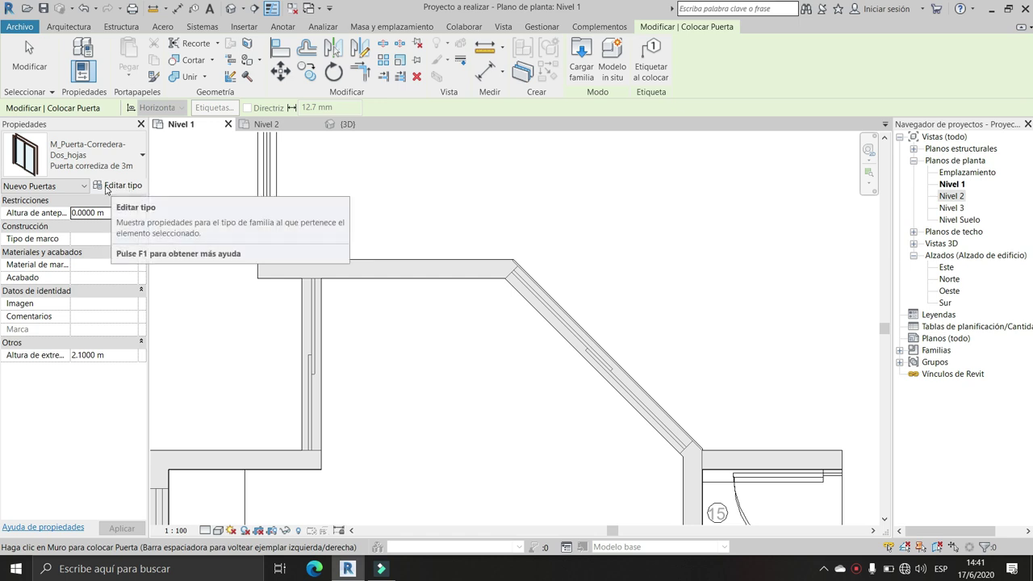
pyautogui.click(106, 187)
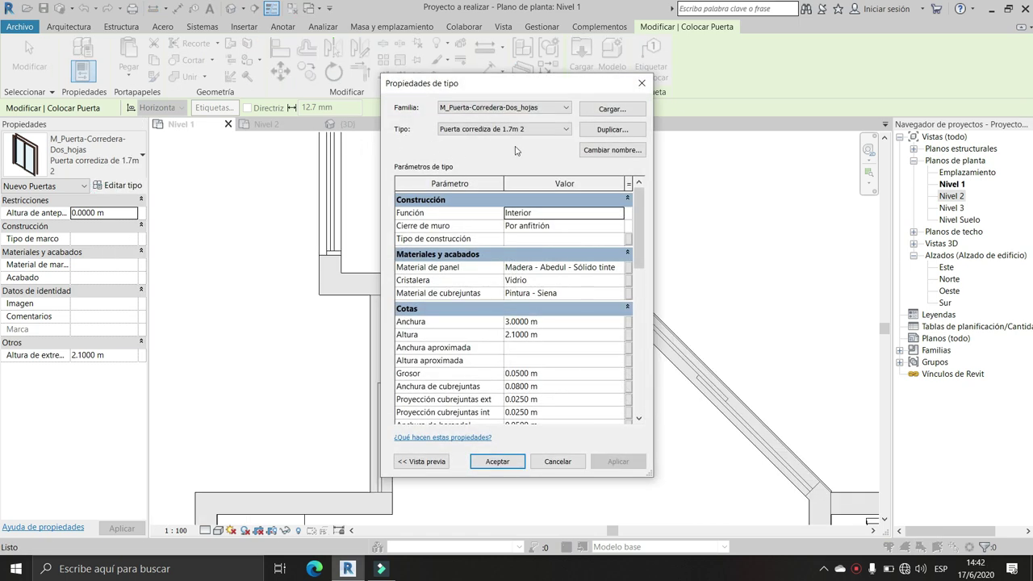
pyautogui.click(596, 134)
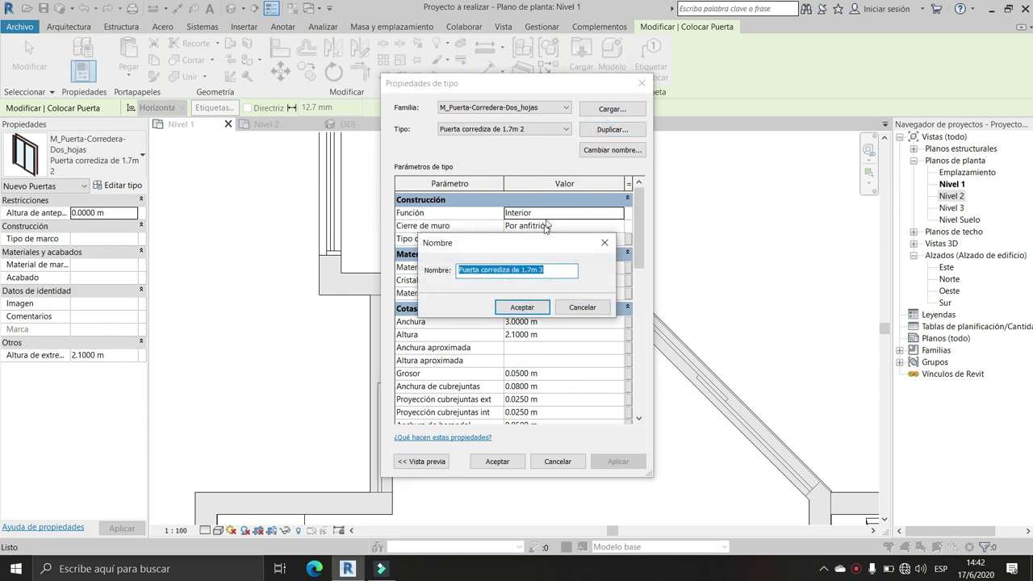
pyautogui.click(525, 271)
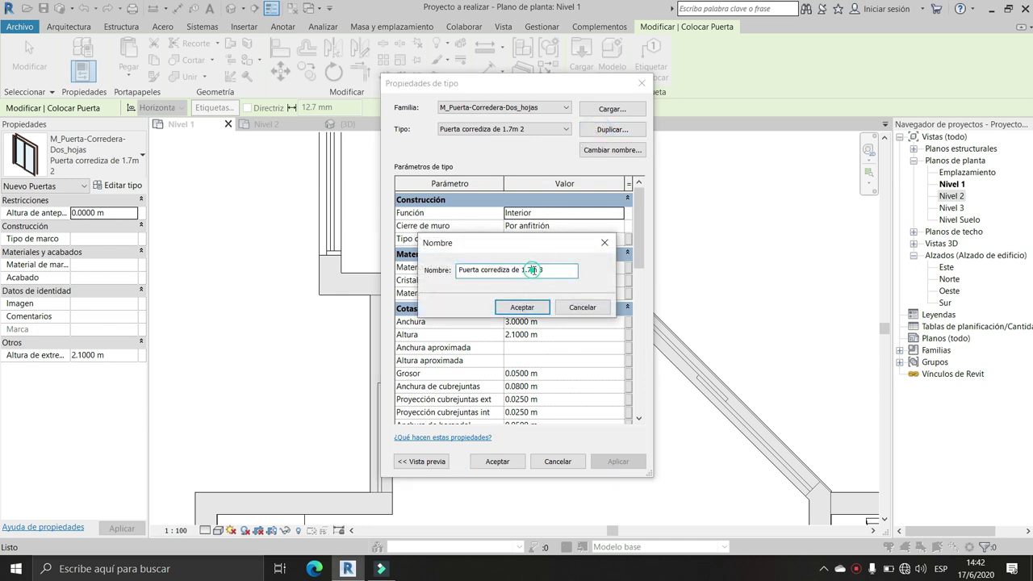
pyautogui.press('BackSpace')
pyautogui.write('9')
pyautogui.click(523, 307)
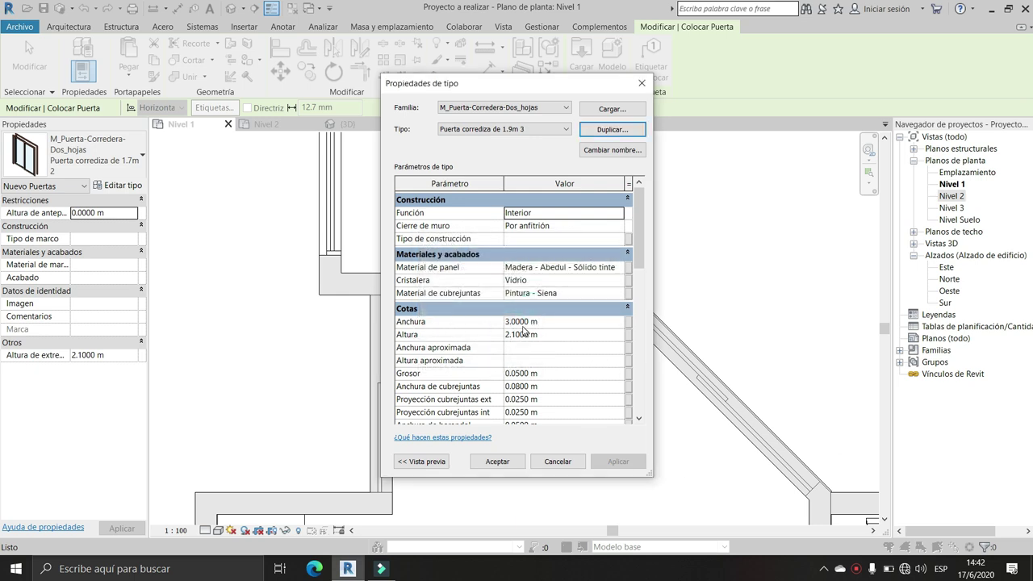
pyautogui.click(519, 323)
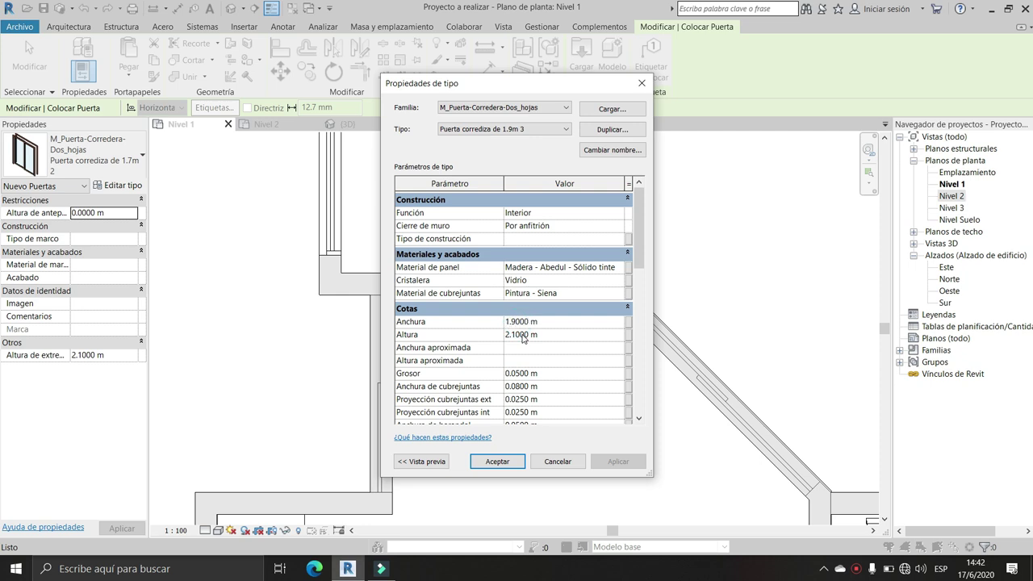
pyautogui.click(494, 461)
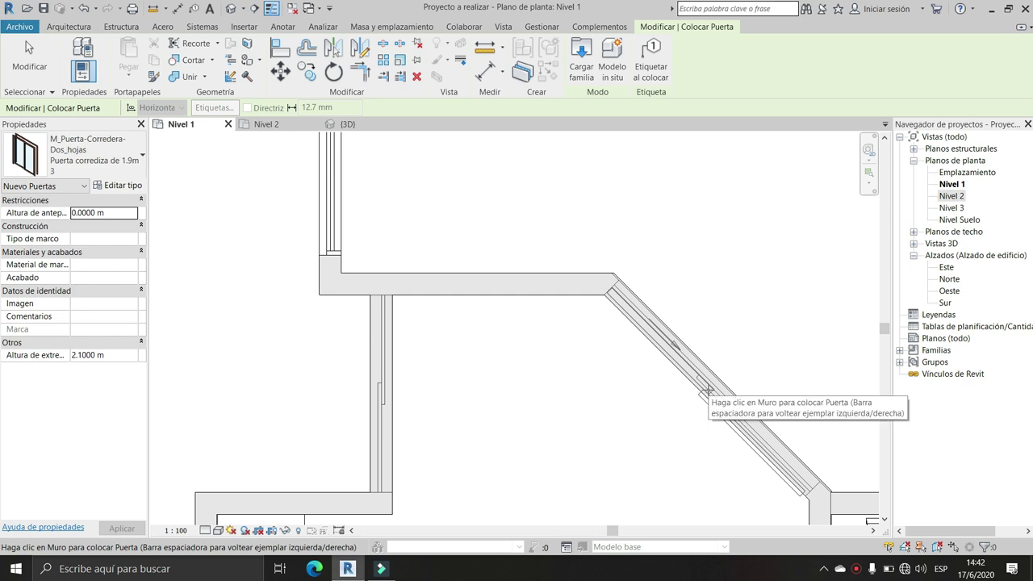
# Place the 1.9 m door in the diagonal wall, then a new 1.3 m 'Puerta corrediza de 1.3m 4' in the vertical wall
pyautogui.click(708, 391)
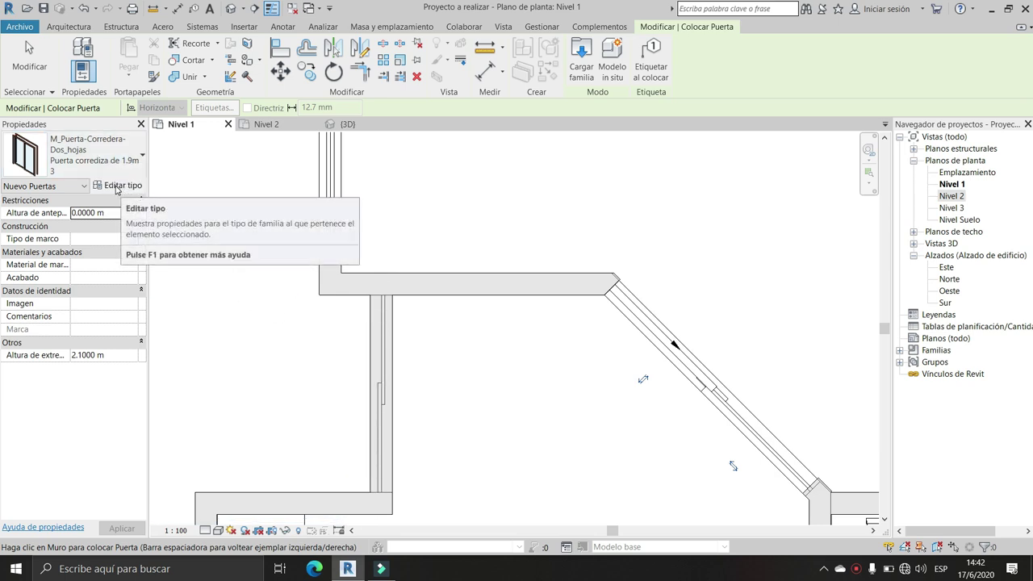
pyautogui.click(120, 186)
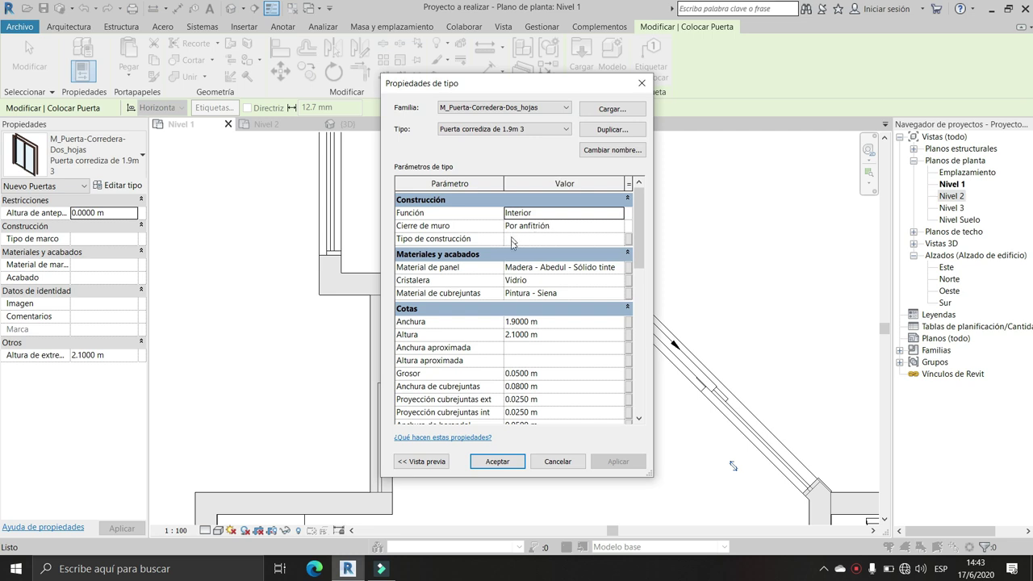
pyautogui.click(612, 129)
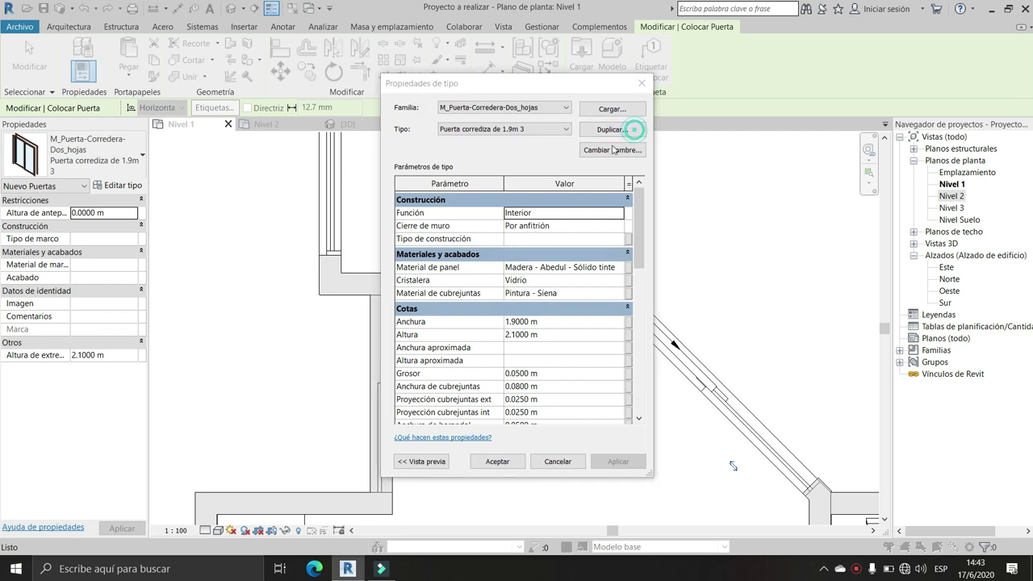
pyautogui.click(527, 270)
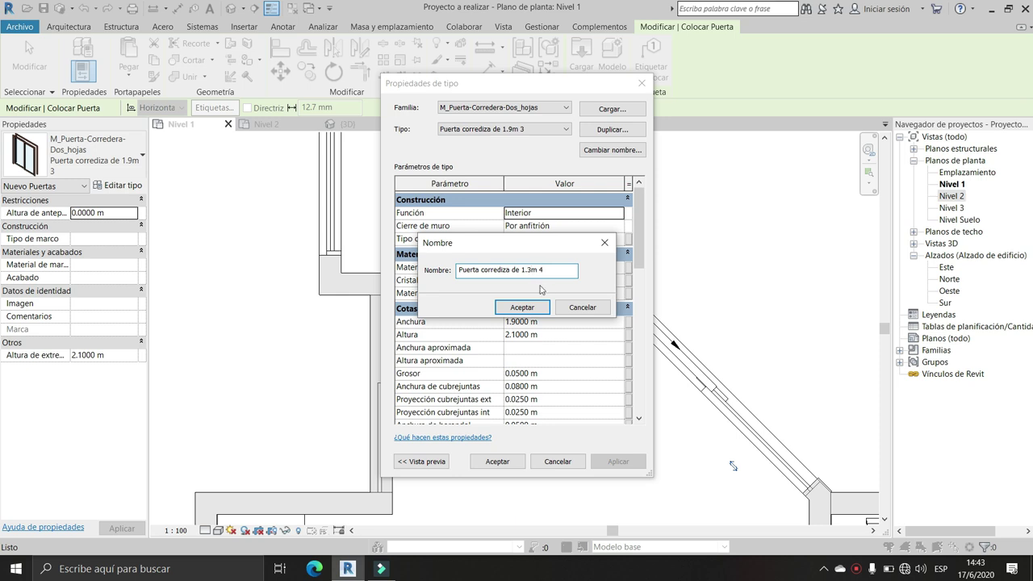
pyautogui.click(532, 314)
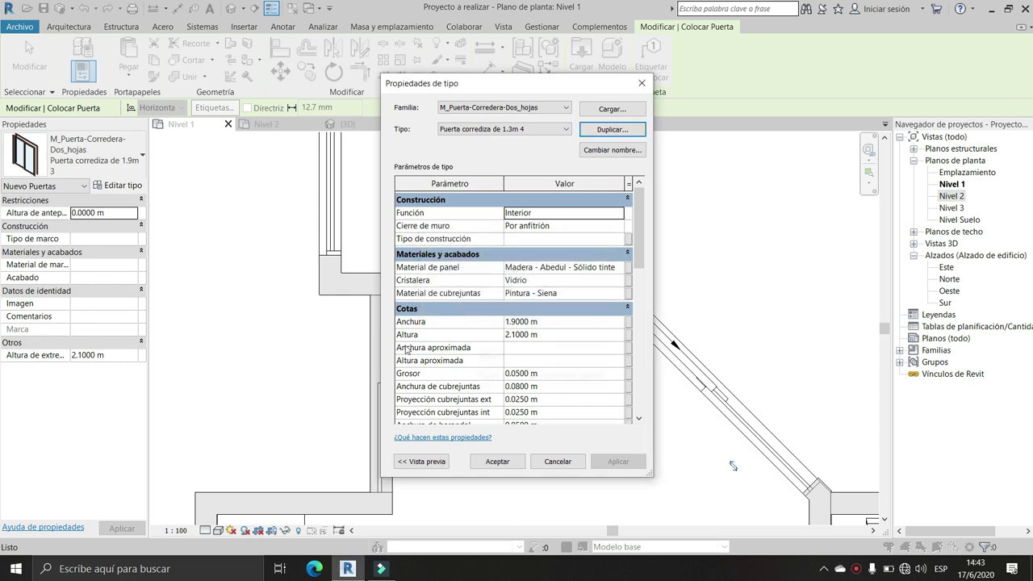
pyautogui.click(516, 321)
pyautogui.write('3')
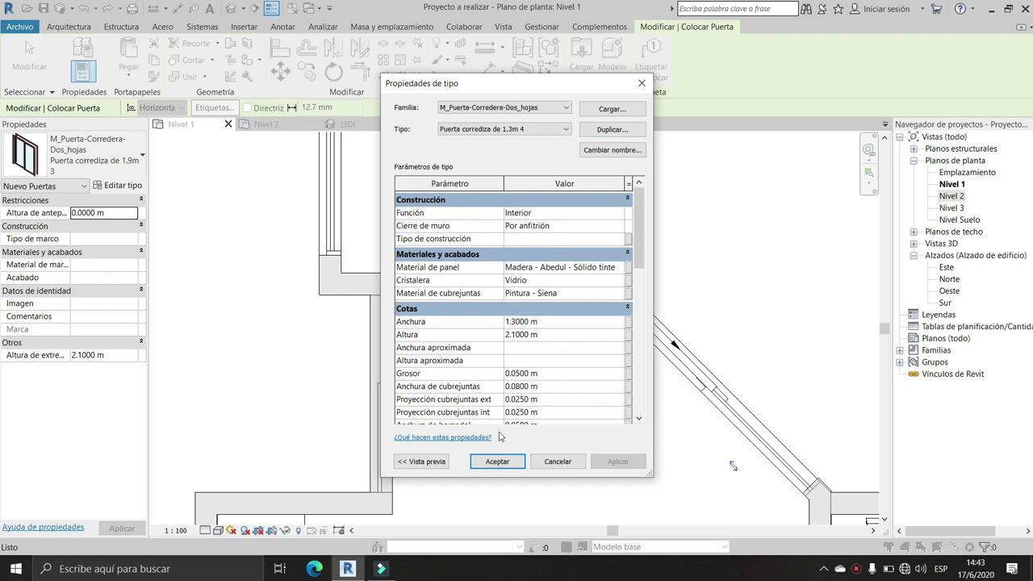
pyautogui.click(497, 461)
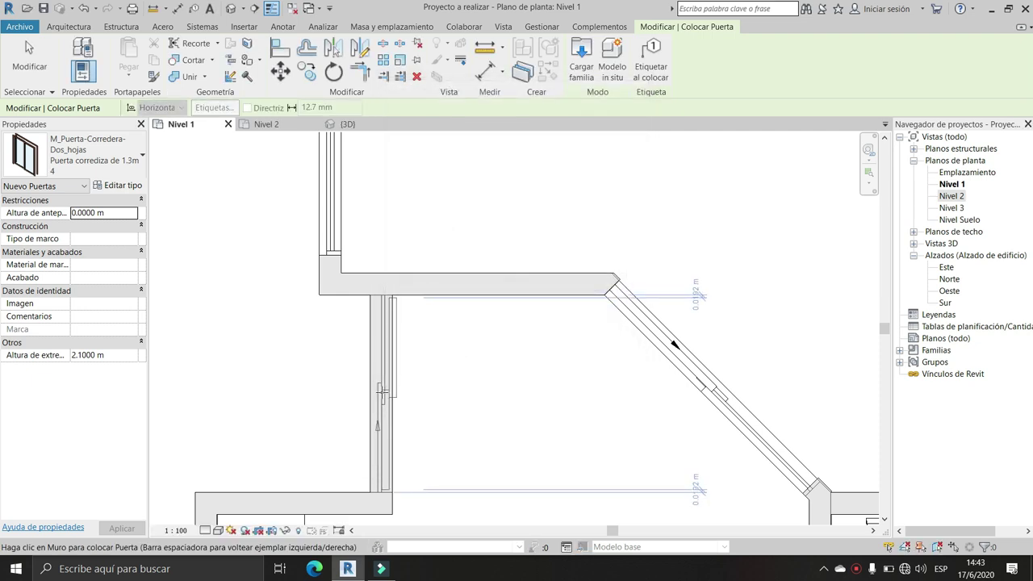
pyautogui.click(382, 392)
# Exit door placement, orbit the 3D view to inspect the sliding doors, then zoom out on Nivel 1
pyautogui.press('Escape')
pyautogui.scroll(-3, 334, 136)
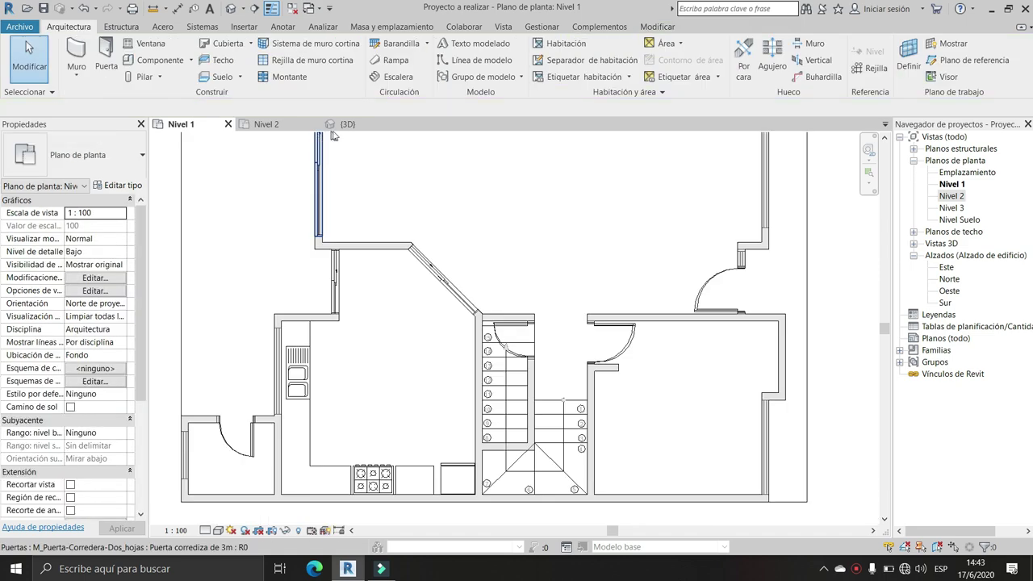
pyautogui.click(342, 125)
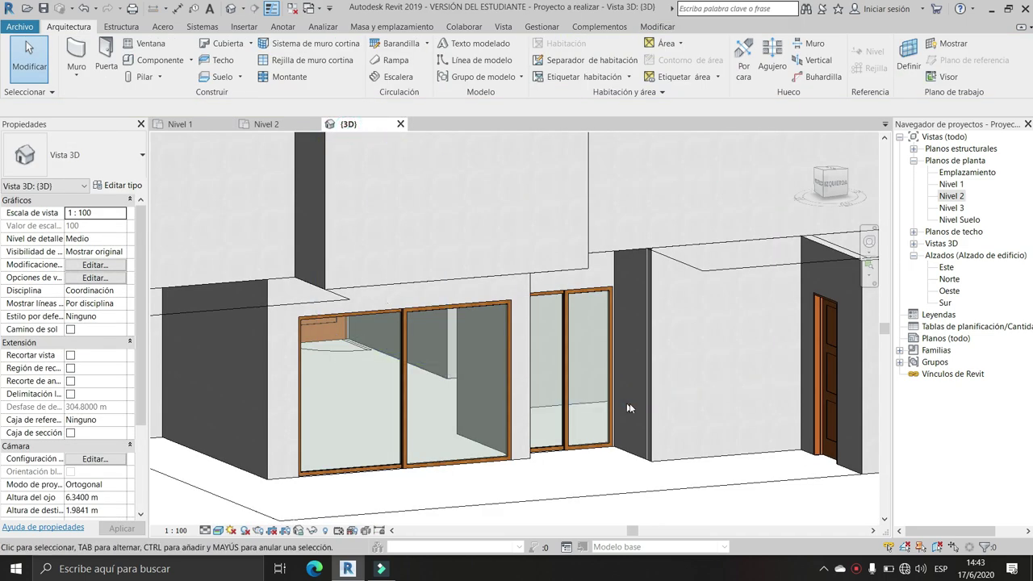
pyautogui.moveTo(630, 409)
pyautogui.keyDown('shift'); pyautogui.mouseDown(button='middle')
pyautogui.moveTo(465, 411)
pyautogui.moveTo(598, 382)
pyautogui.moveTo(272, 186)
pyautogui.mouseUp(button='middle'); pyautogui.keyUp('shift')
pyautogui.scroll(3, 599, 382)
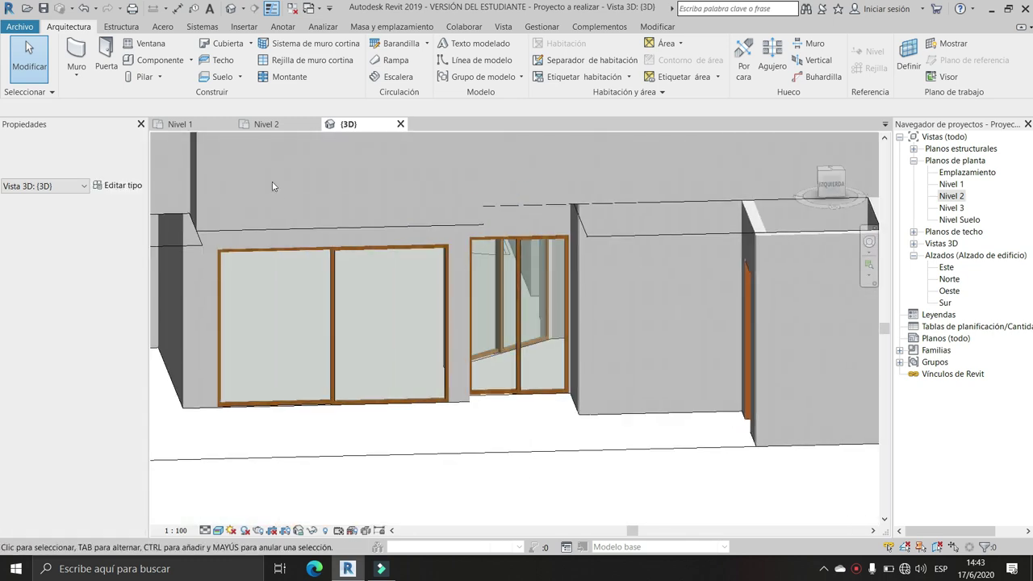
pyautogui.click(180, 124)
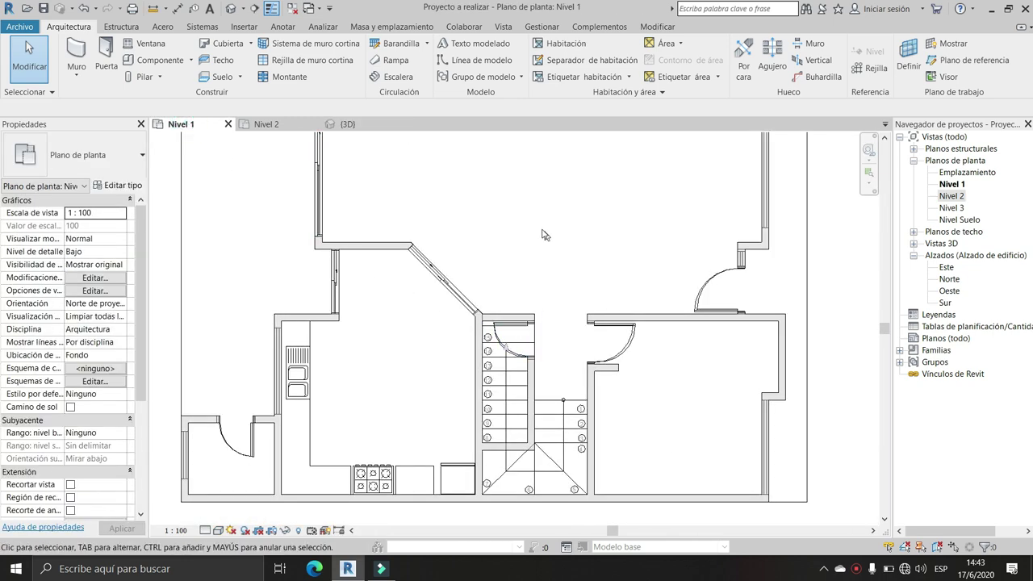
pyautogui.scroll(-2, 545, 235)
pyautogui.scroll(-2, 551, 239)
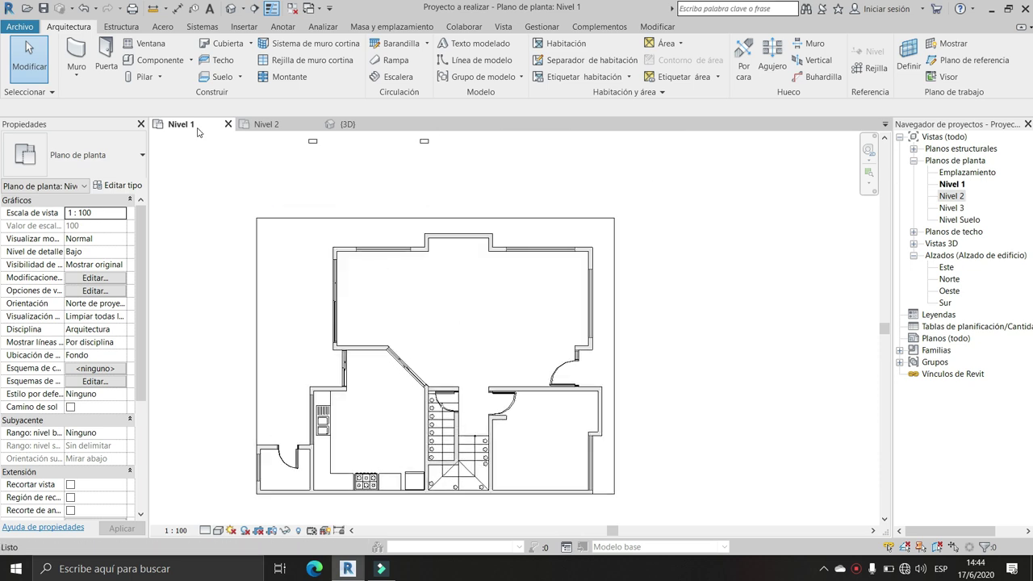
# Switch to the Nivel 2 plan and select all the walls in view
pyautogui.click(266, 125)
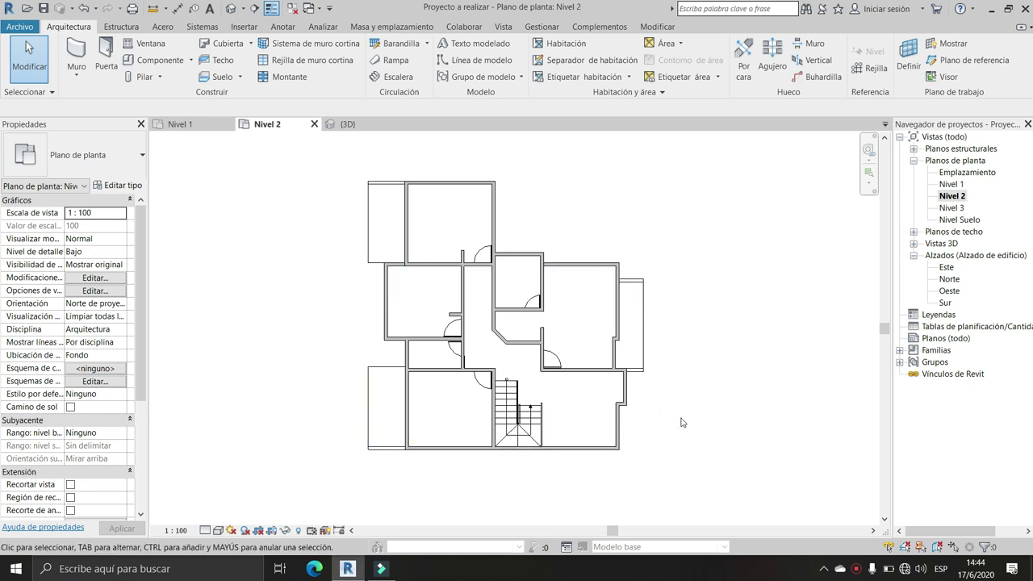
pyautogui.click(587, 372)
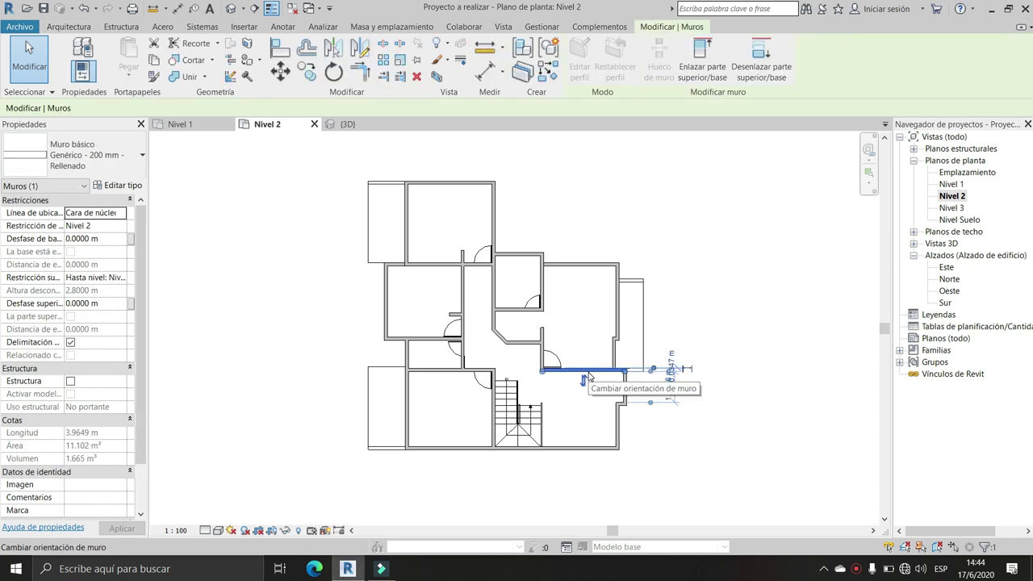
pyautogui.press('s')
pyautogui.press('a')
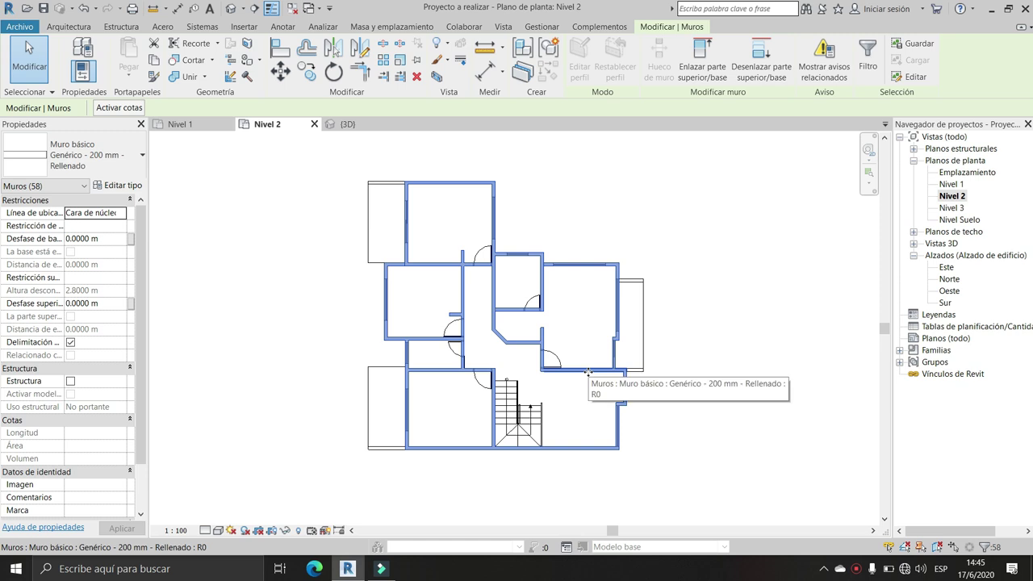
# Review the wall category's view graphics, with 60 surface transparency, accept them, and clear the selection
pyautogui.rightClick(584, 397)
pyautogui.moveTo(647, 201)
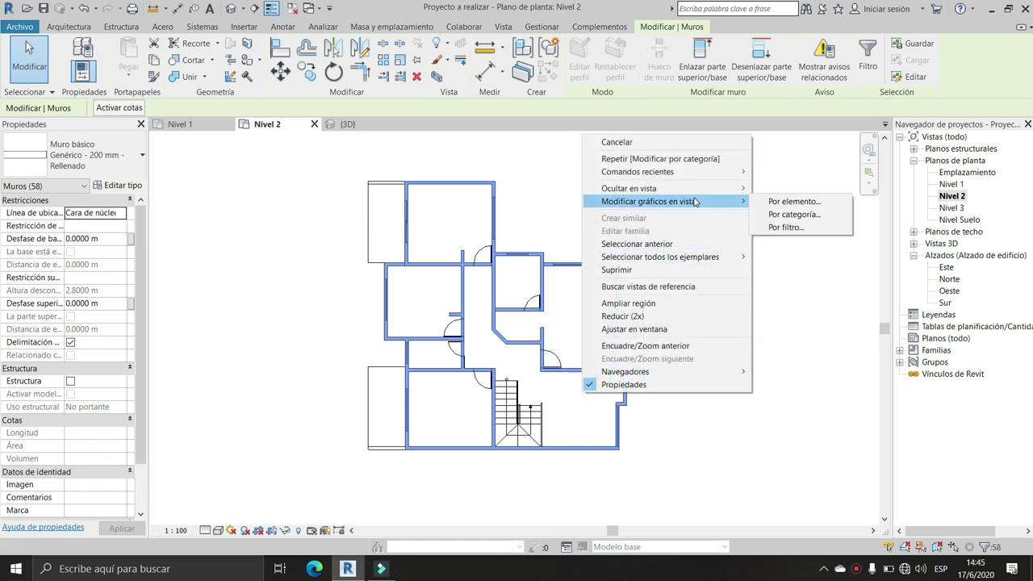
pyautogui.click(794, 214)
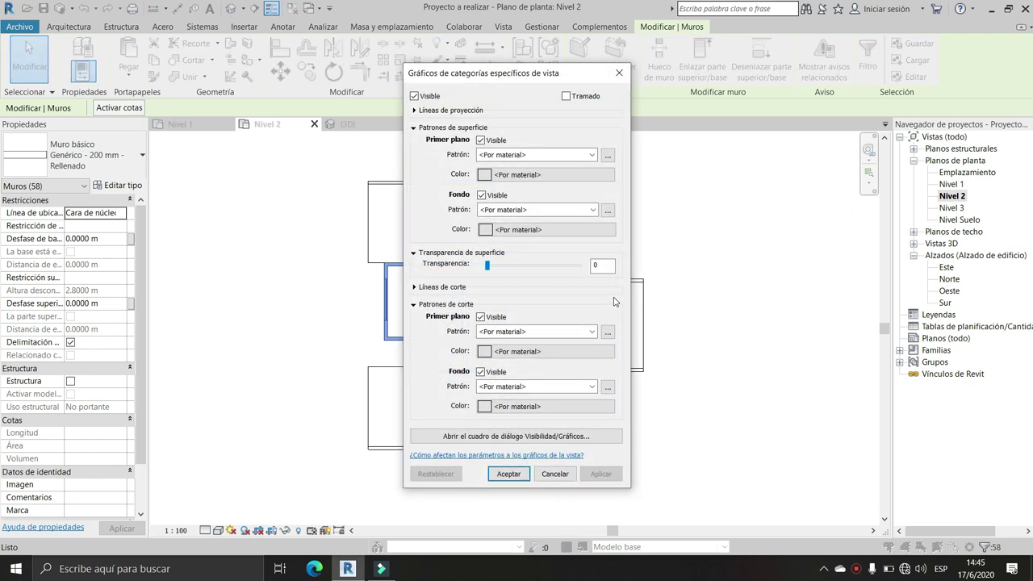
pyautogui.click(602, 268)
pyautogui.click(516, 474)
pyautogui.click(470, 289)
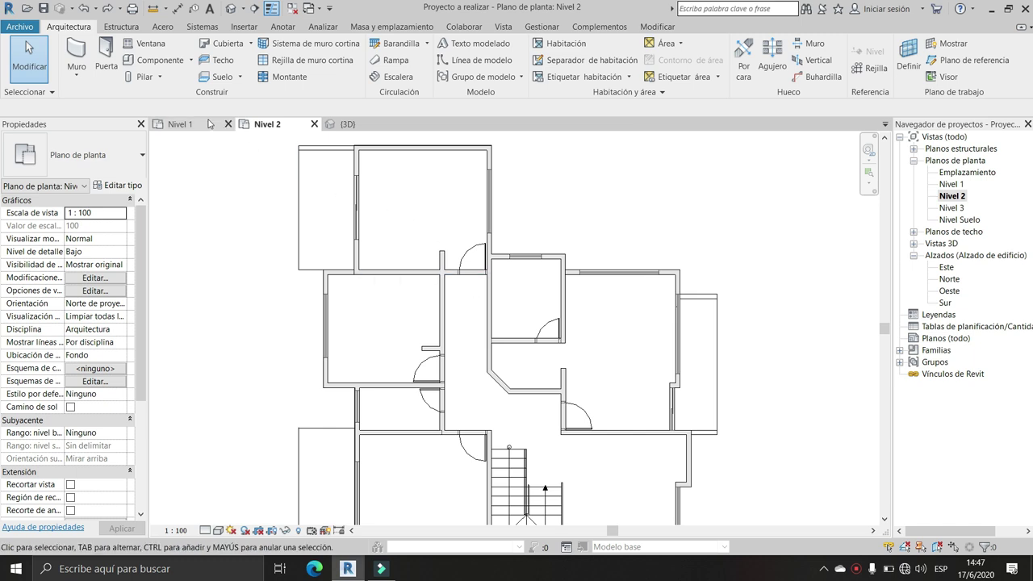
# Start the Puerta tool and select the Puerta de 08 cm 2 door type
pyautogui.click(106, 58)
pyautogui.click(112, 164)
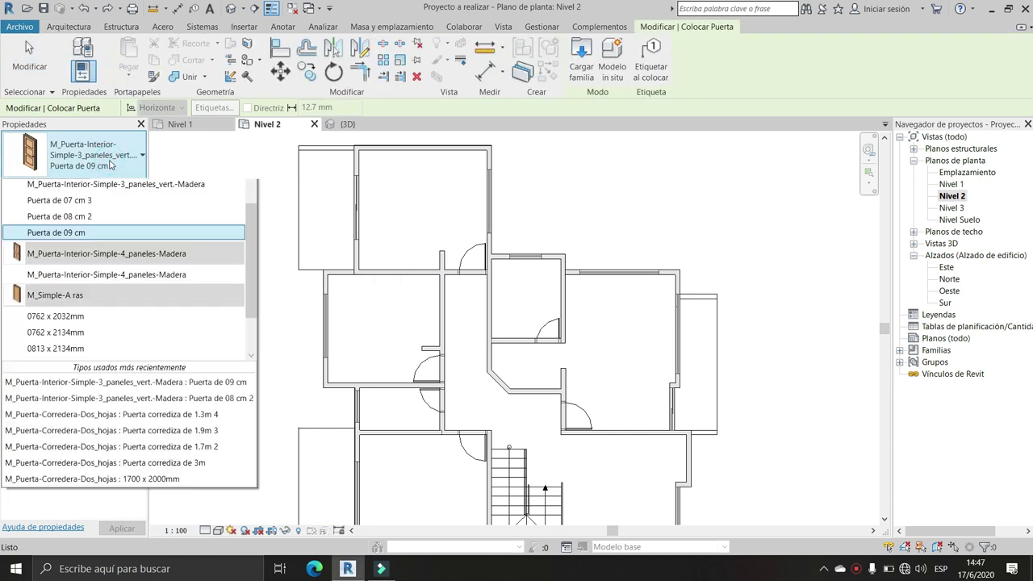
pyautogui.scroll(2, 81, 241)
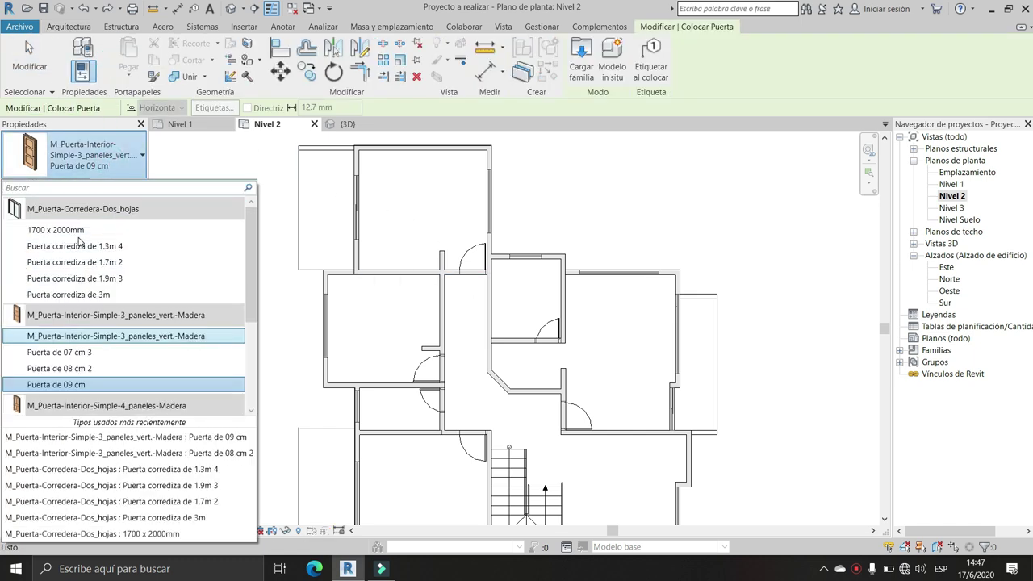
pyautogui.scroll(-4, 85, 239)
pyautogui.scroll(1, 87, 238)
pyautogui.scroll(3, 91, 236)
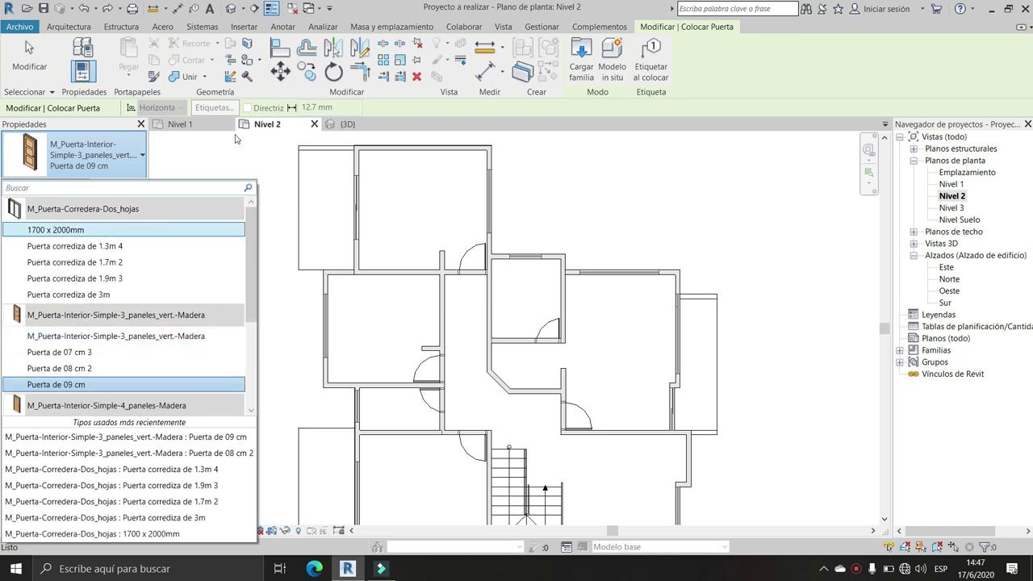
pyautogui.moveTo(88, 368); pyautogui.dragTo(88, 369)
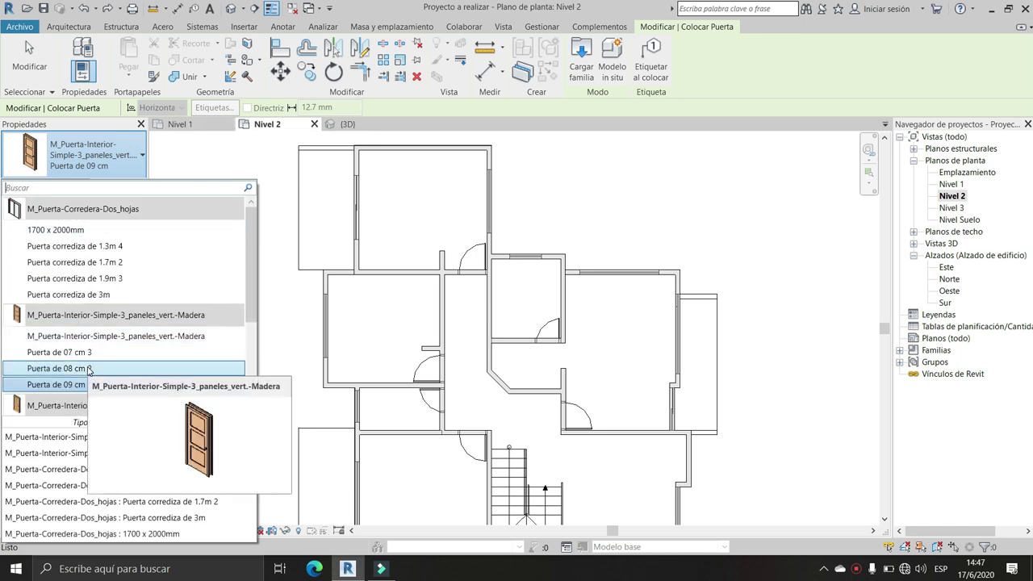
pyautogui.click(89, 369)
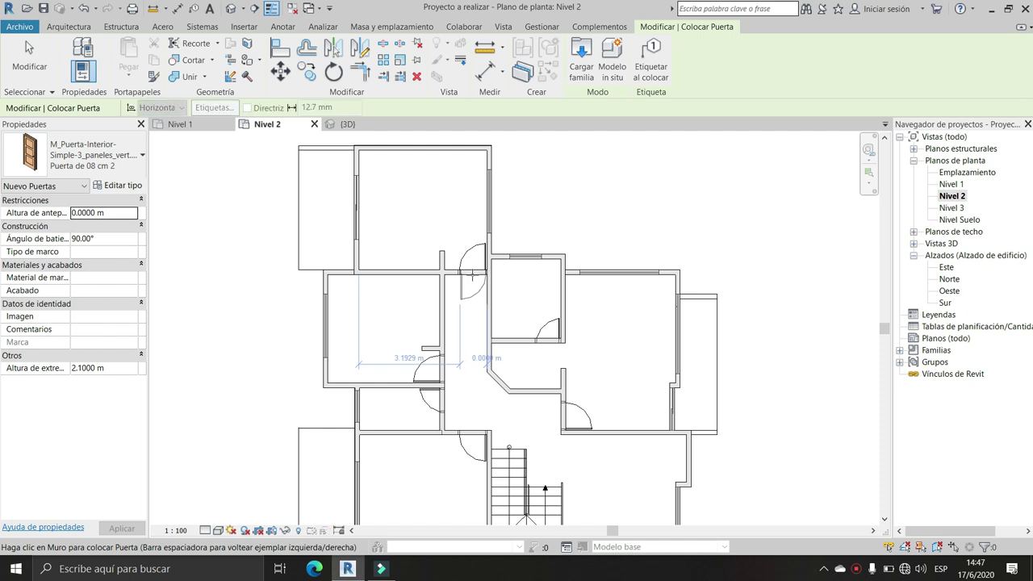
# Place hinged doors in the upper hall wall and the right room's wall
pyautogui.scroll(2, 473, 273)
pyautogui.scroll(-2, 472, 272)
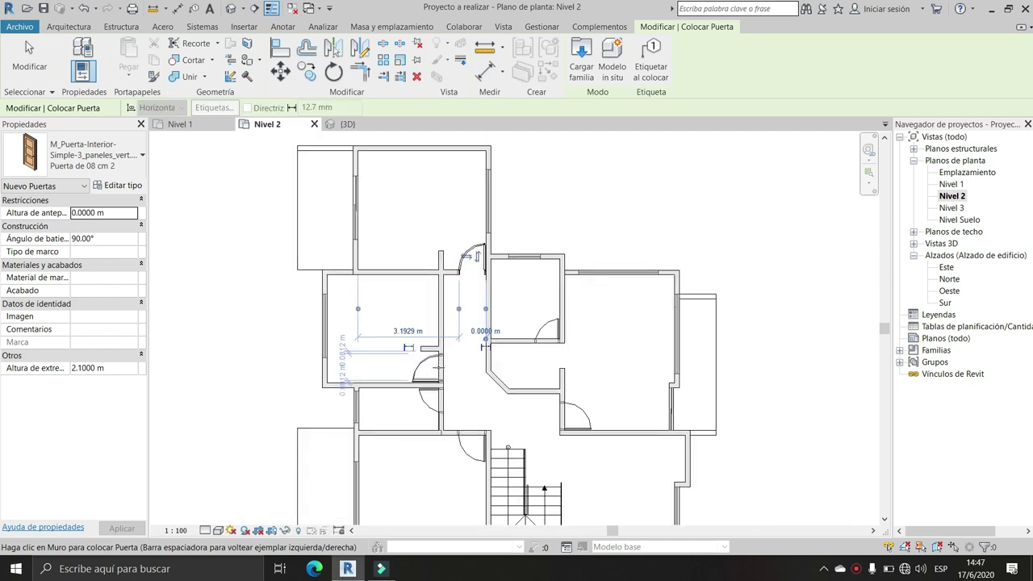
pyautogui.click(477, 257)
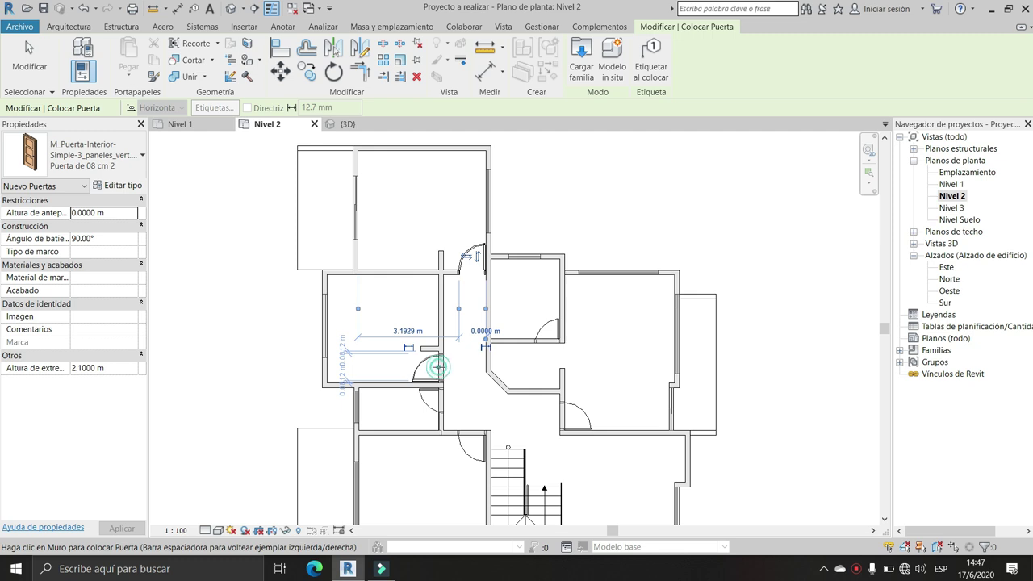
pyautogui.click(567, 415)
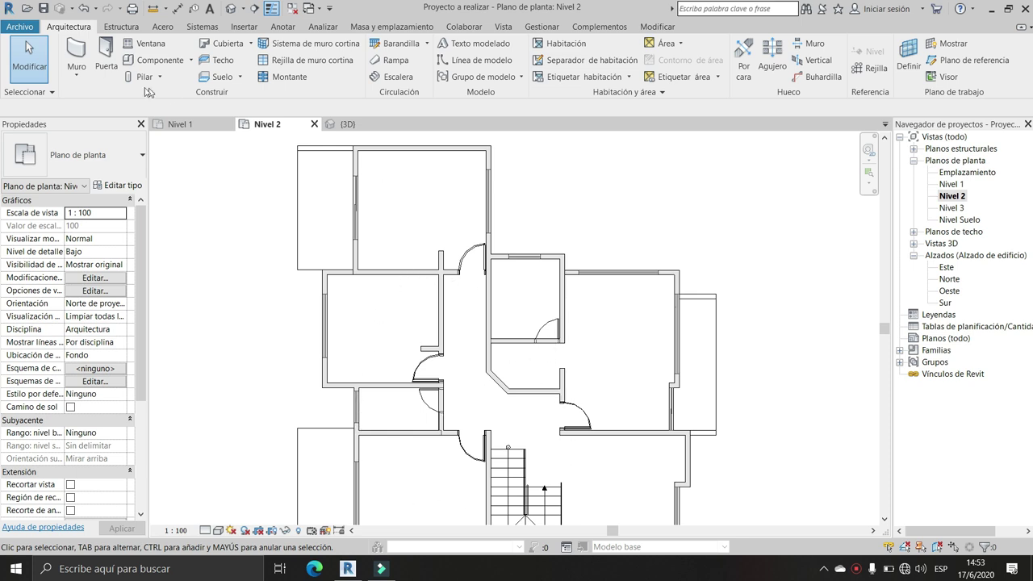
# Place a Puerta de 07 cm 3 door in the small room's wall, then refit the plan
pyautogui.click(106, 60)
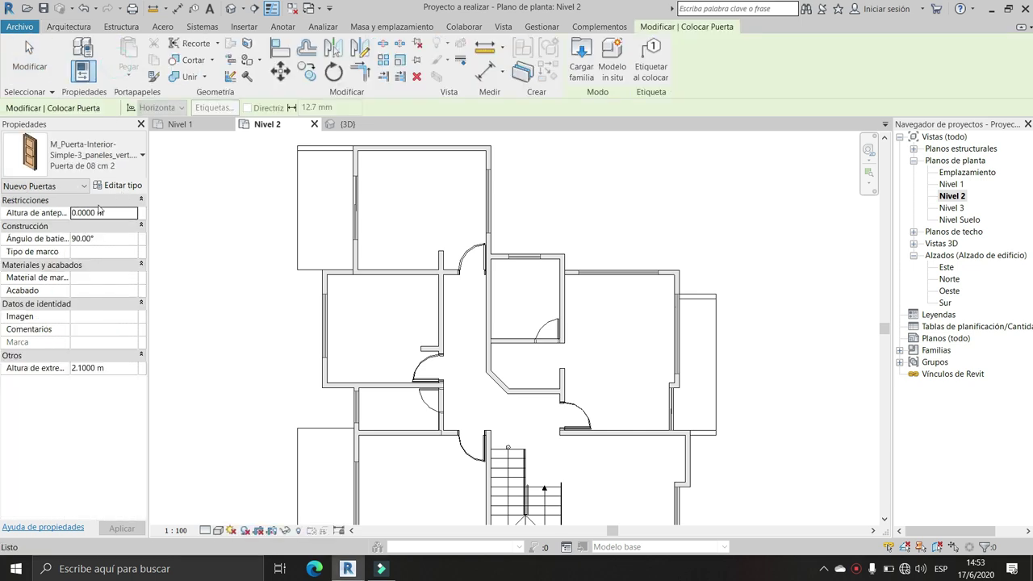
pyautogui.click(97, 165)
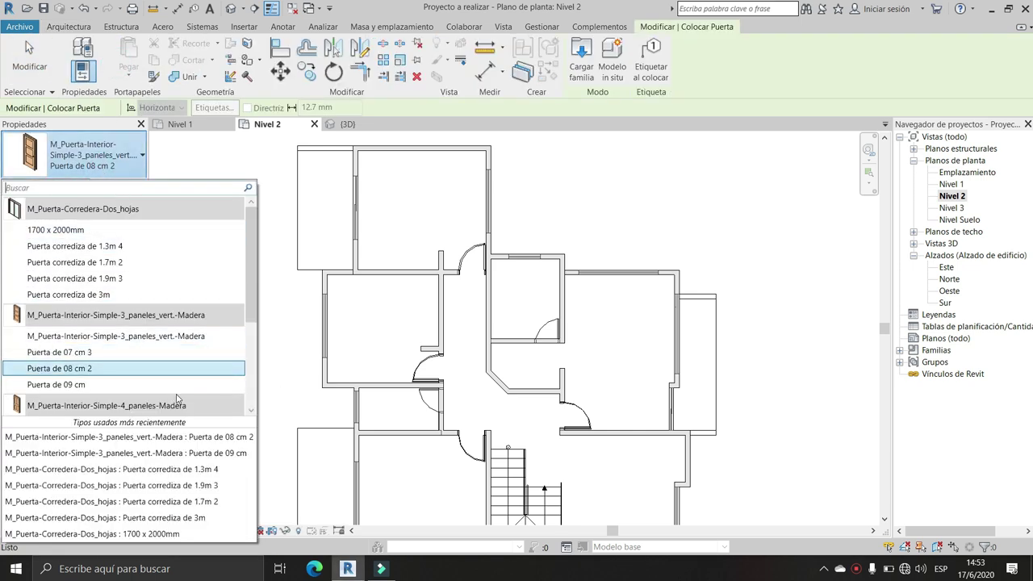
pyautogui.click(94, 356)
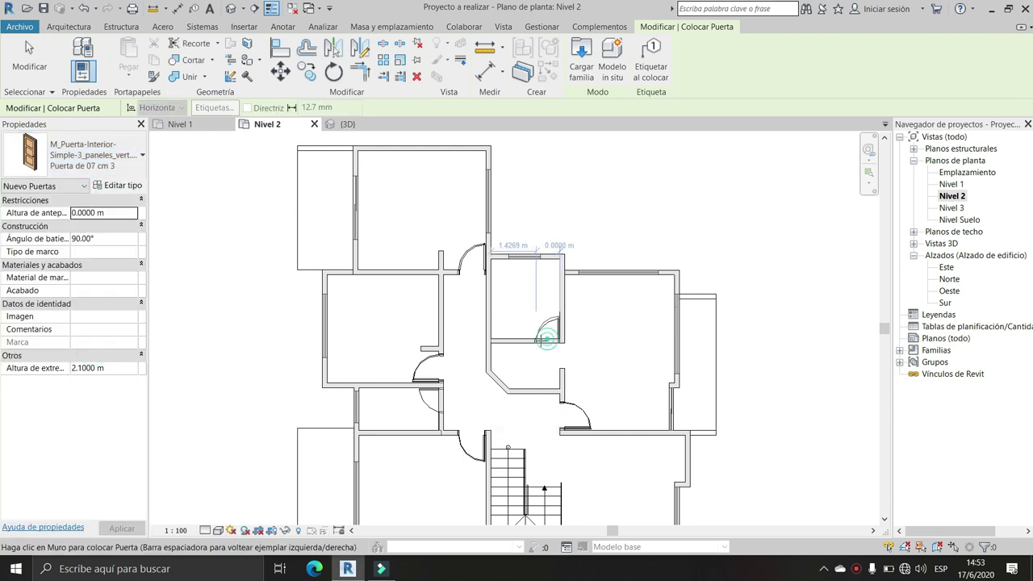
pyautogui.click(546, 339)
pyautogui.press('Escape')
pyautogui.press('Escape')
pyautogui.scroll(1, 547, 343)
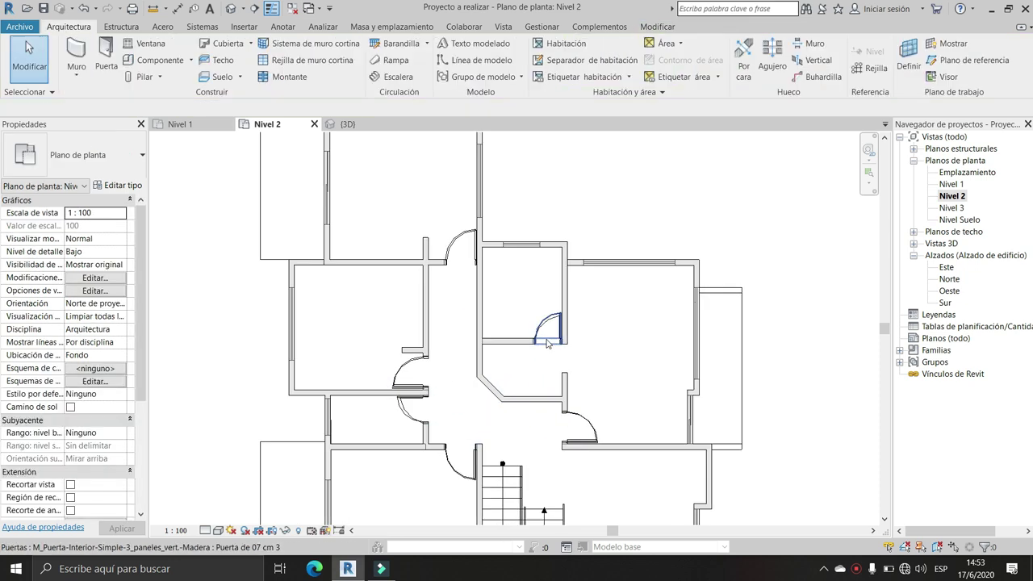
pyautogui.scroll(1, 408, 366)
pyautogui.scroll(-2, 416, 366)
pyautogui.moveTo(416, 367); pyautogui.dragTo(443, 396, button='middle')
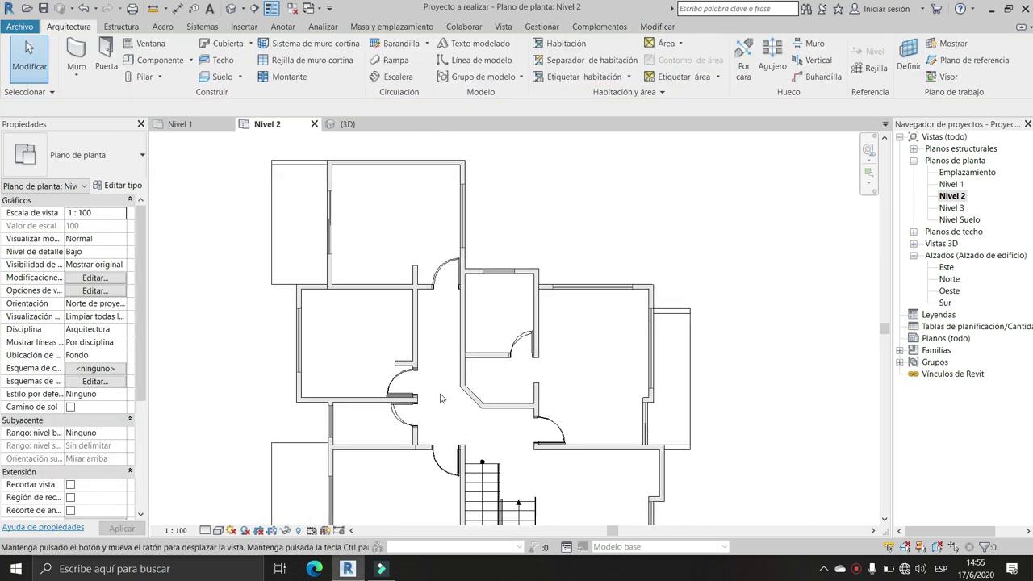
pyautogui.click(178, 9)
pyautogui.scroll(4, 355, 208)
pyautogui.scroll(2, 422, 237)
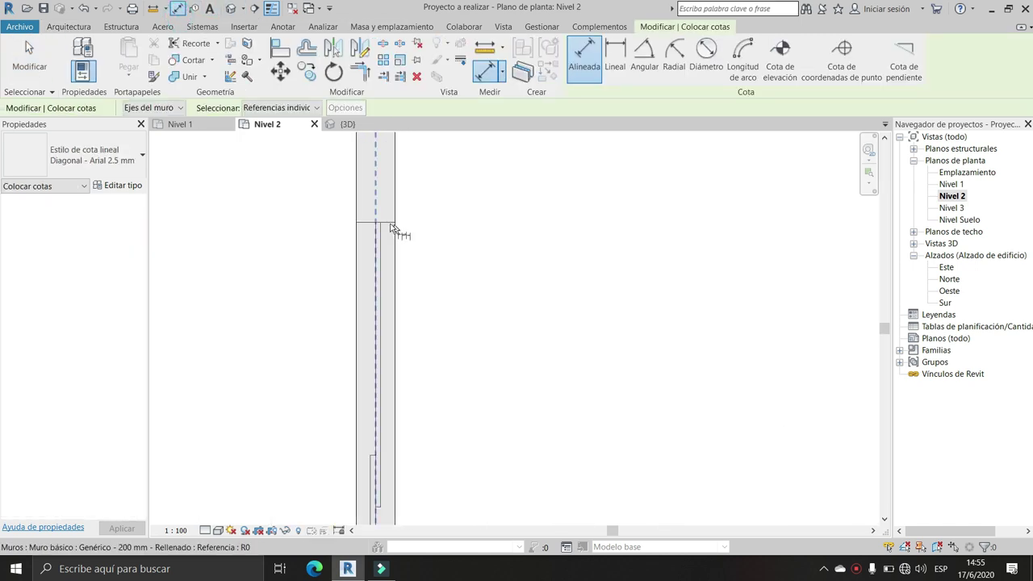
pyautogui.scroll(-2, 379, 258)
pyautogui.scroll(-1, 368, 339)
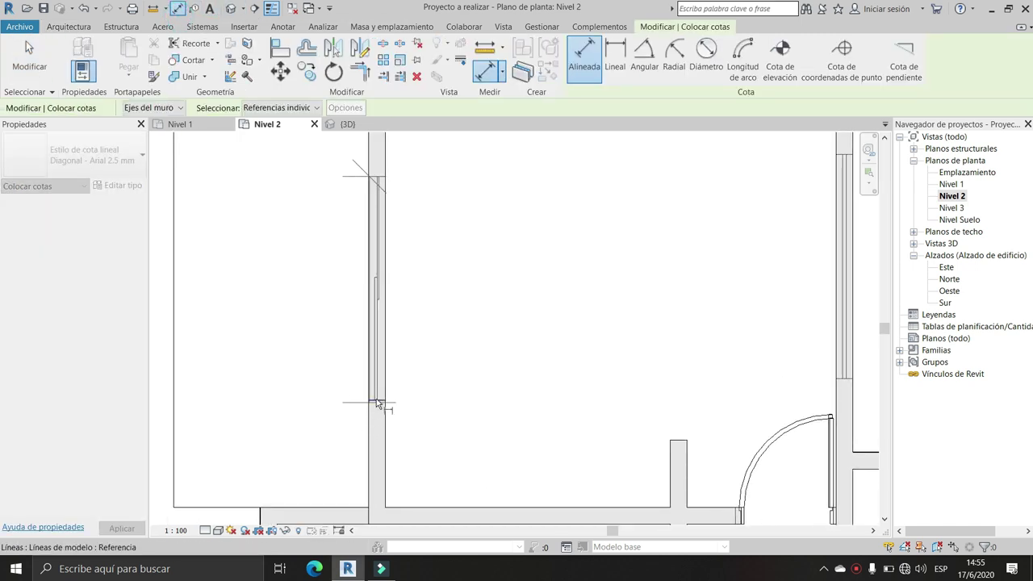
pyautogui.scroll(3, 380, 403)
pyautogui.click(382, 409)
pyautogui.scroll(-2, 380, 407)
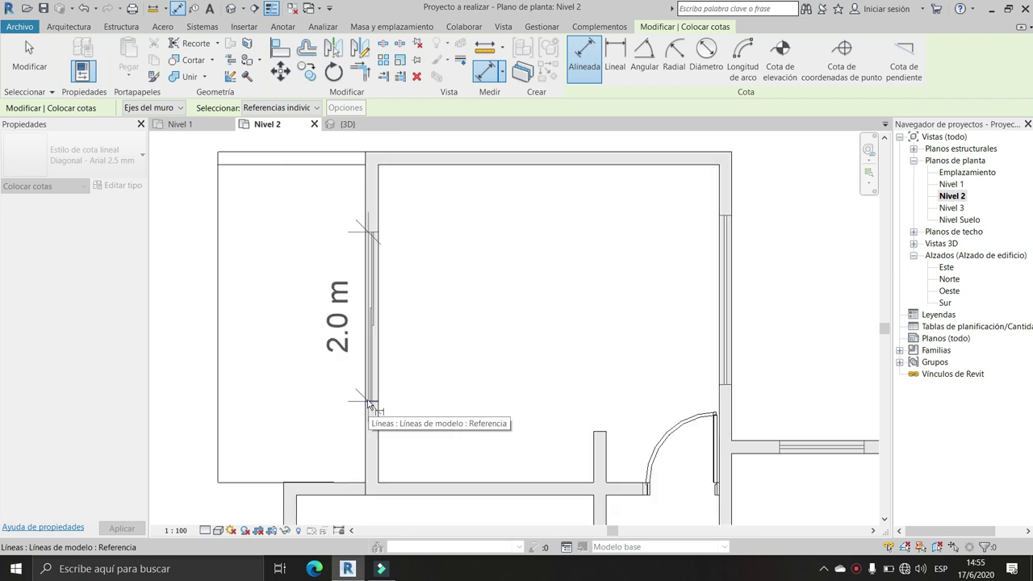
pyautogui.scroll(-1, 373, 403)
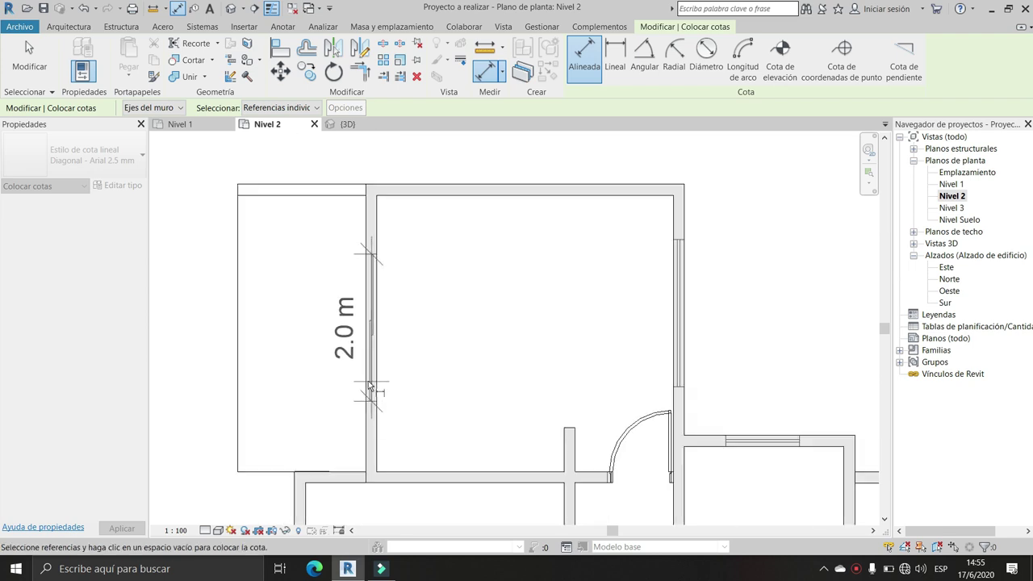
pyautogui.scroll(5, 348, 387)
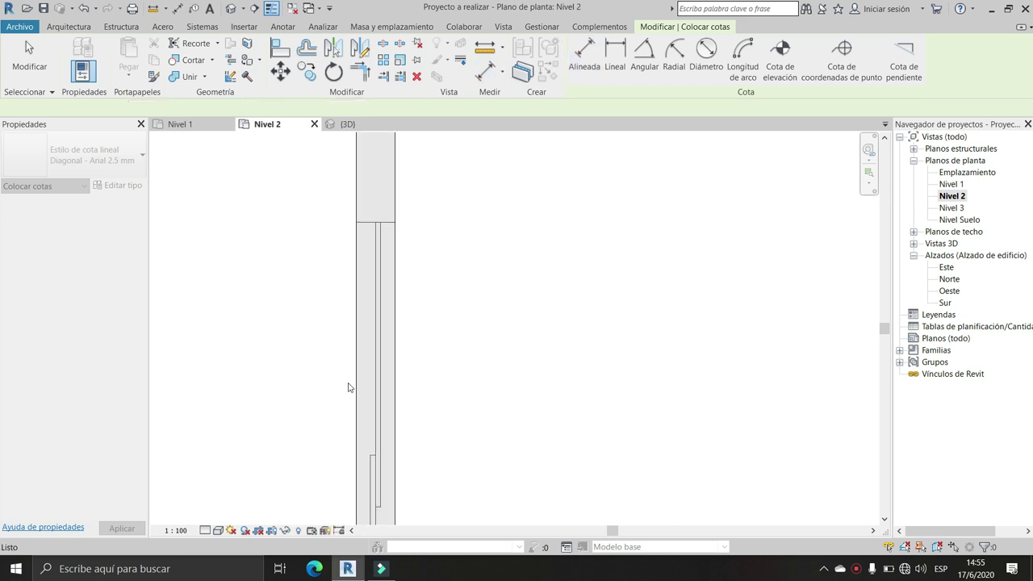
pyautogui.click(69, 27)
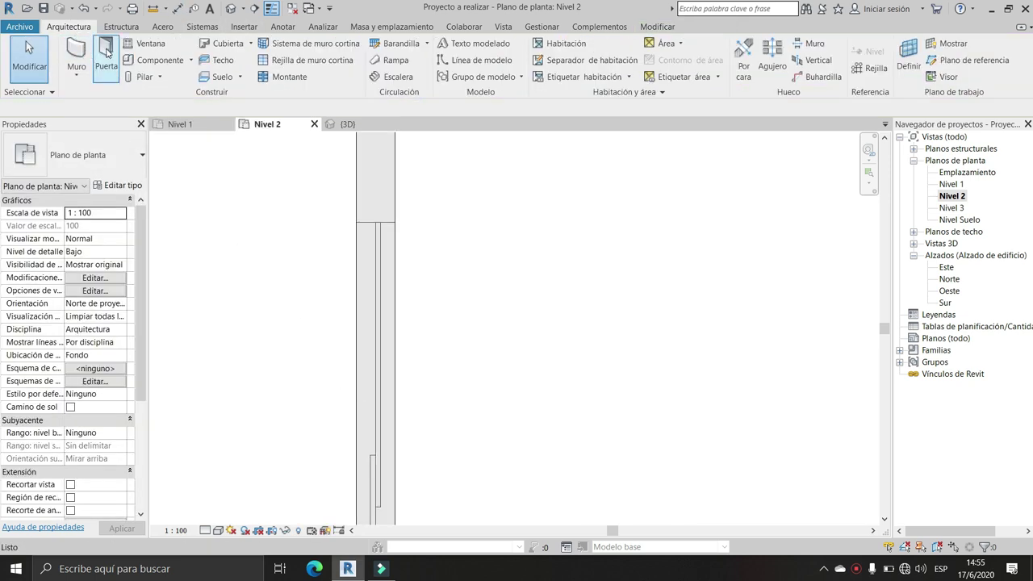
# Pick Puerta corrediza de 1.9m 3 as the base type and duplicate it
pyautogui.click(105, 57)
pyautogui.click(88, 155)
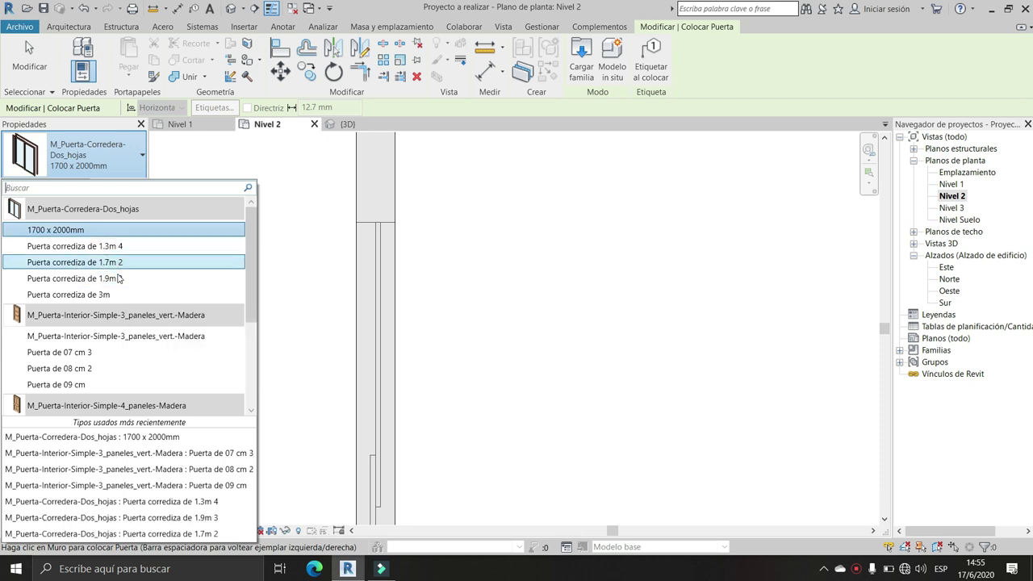
pyautogui.click(117, 277)
pyautogui.click(121, 185)
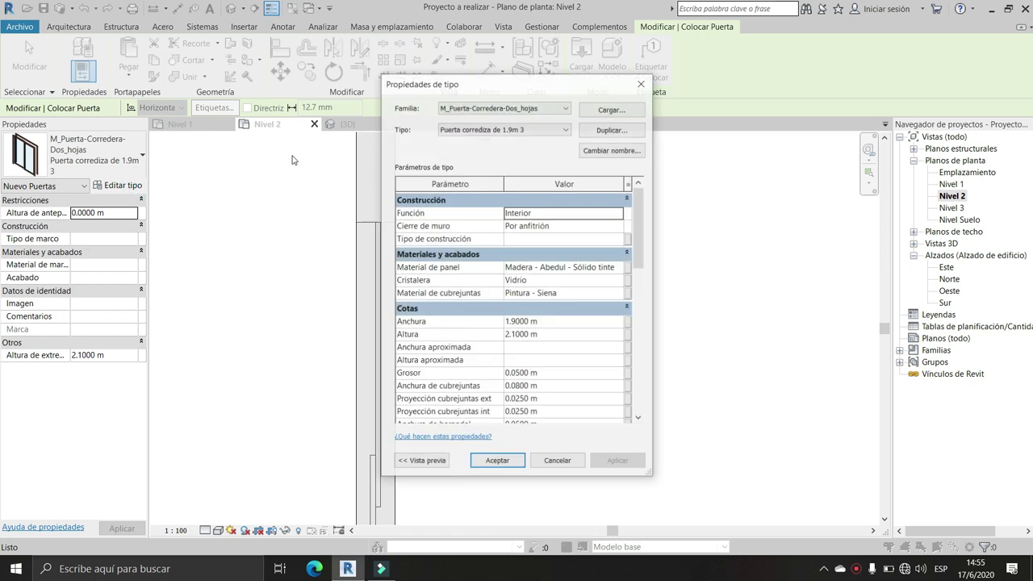
pyautogui.click(516, 129)
pyautogui.click(516, 129)
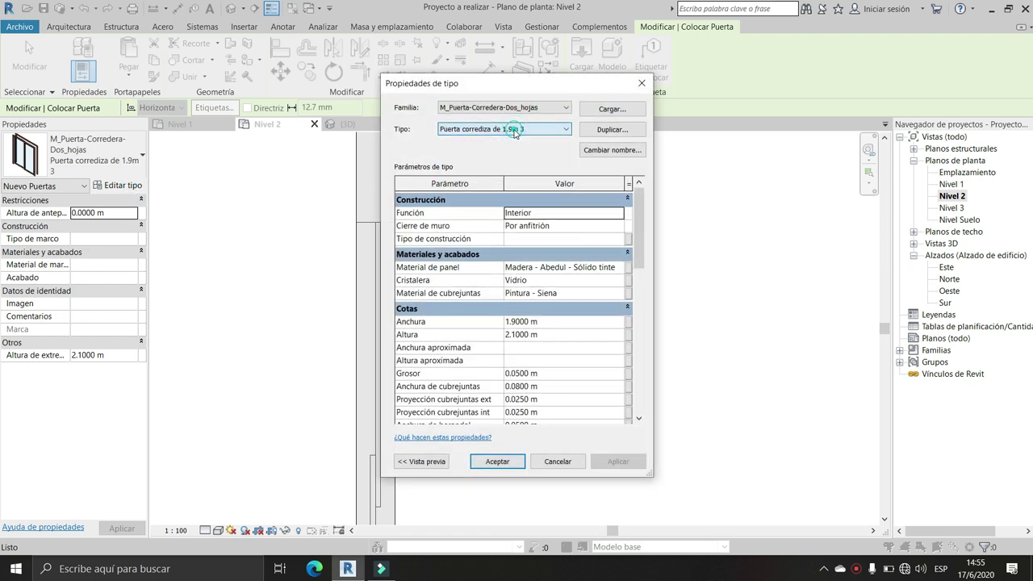
pyautogui.click(516, 129)
pyautogui.click(601, 132)
pyautogui.click(595, 131)
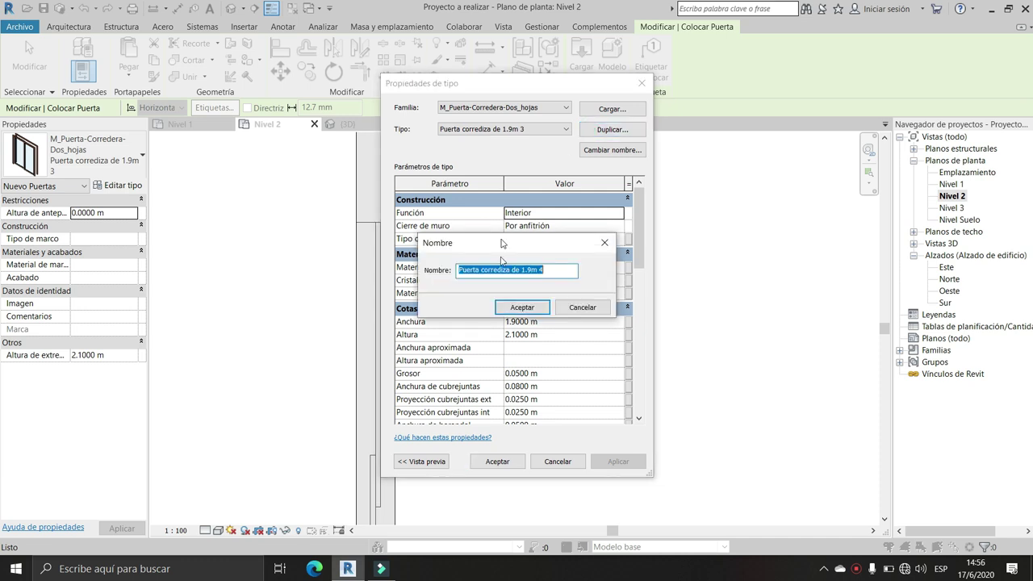
# Name the duplicate Puerta corrediza de 2m 4 and set its width to 2.0 m
pyautogui.press('Right')
pyautogui.press('Left')
pyautogui.press('Left')
pyautogui.hotkey('shift', 'Left')
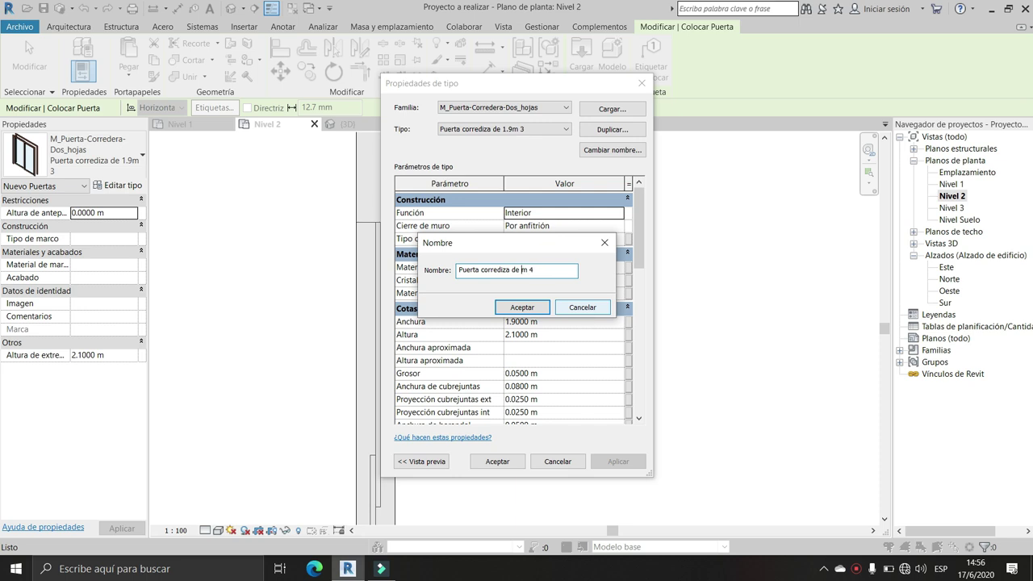
pyautogui.write('2')
pyautogui.click(526, 307)
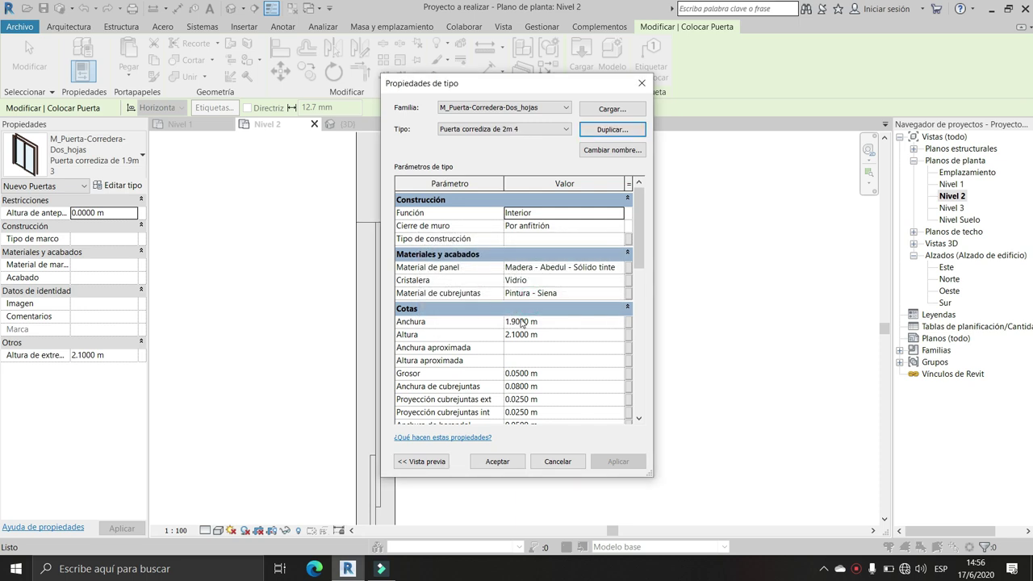
pyautogui.click(511, 321)
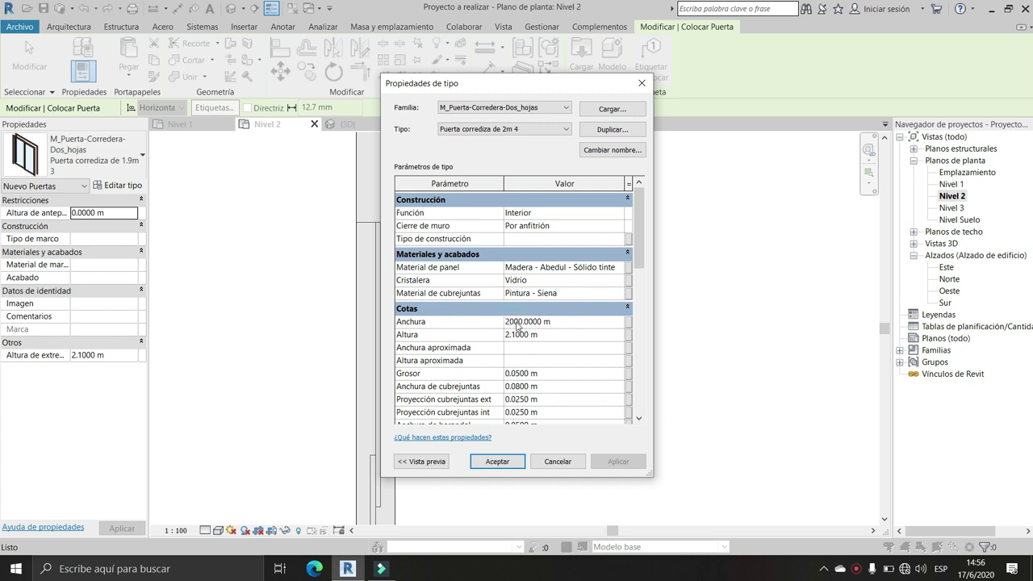
pyautogui.click(520, 322)
pyautogui.click(521, 321)
pyautogui.click(497, 460)
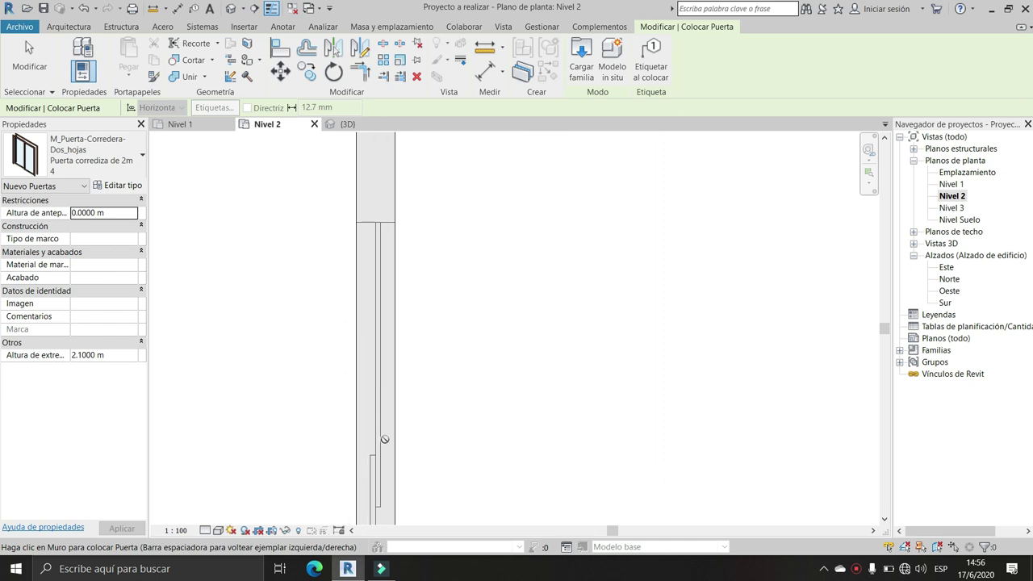
# Cancel door placement and pan the plan to show the lower rooms
pyautogui.scroll(-2, 371, 404)
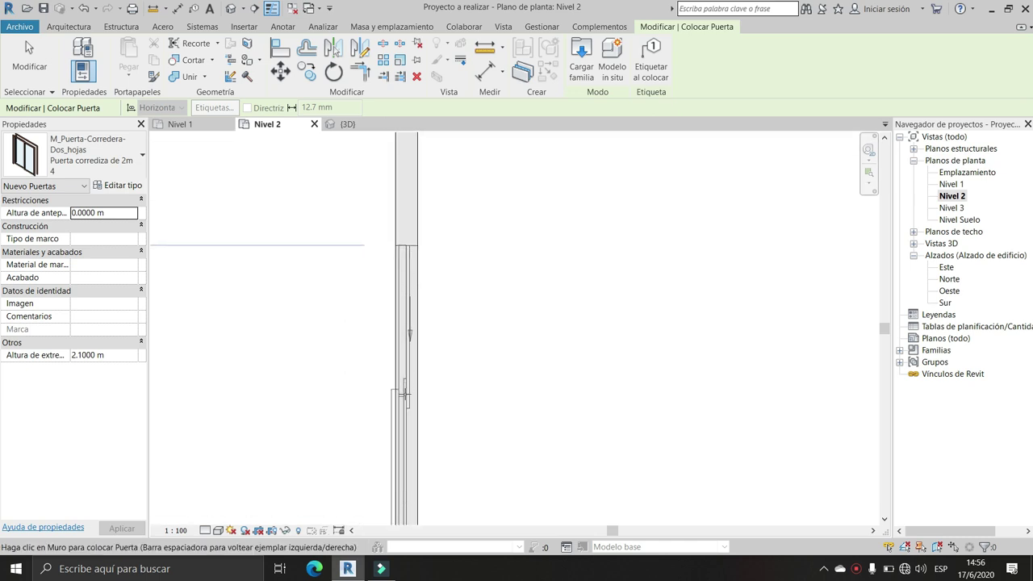
pyautogui.scroll(-3, 404, 394)
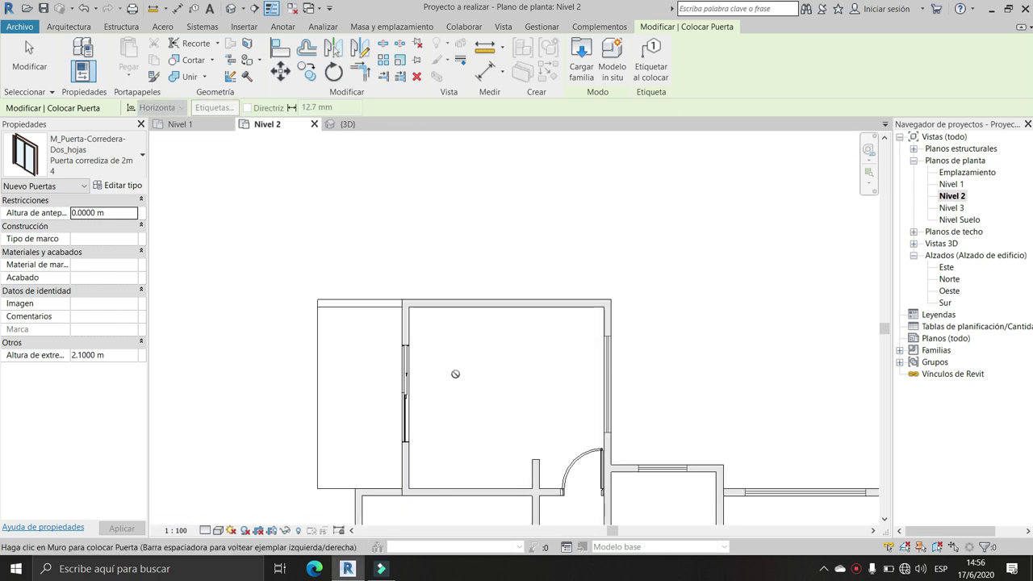
pyautogui.press('Escape')
pyautogui.press('Escape')
pyautogui.moveTo(464, 382); pyautogui.dragTo(512, 290, button='middle')
pyautogui.moveTo(495, 399); pyautogui.dragTo(546, 322, button='middle')
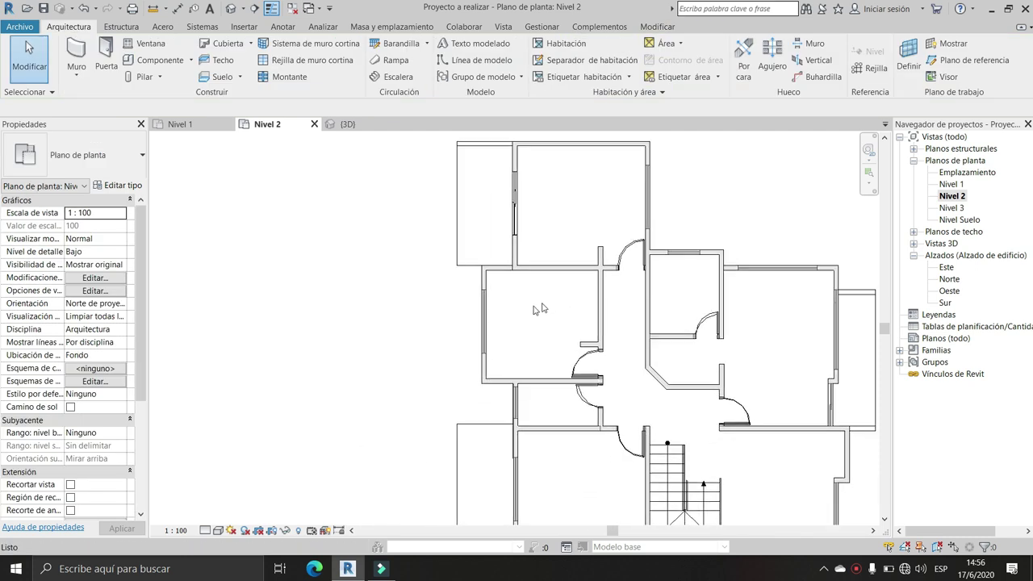
pyautogui.moveTo(499, 409); pyautogui.dragTo(519, 368, button='middle')
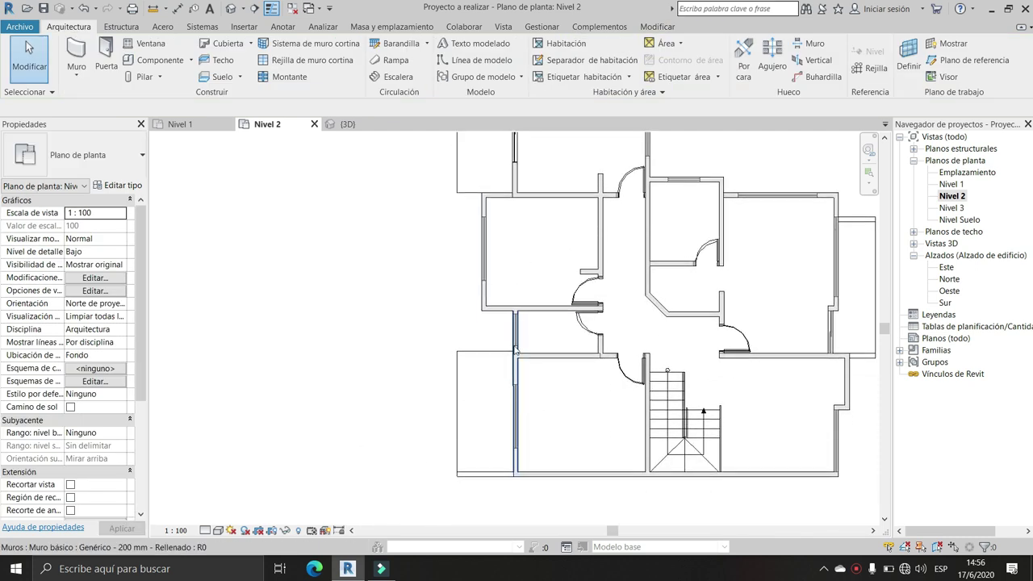
# Reselect the Puerta corrediza de 2m 4 door type, then end door placement
pyautogui.click(106, 56)
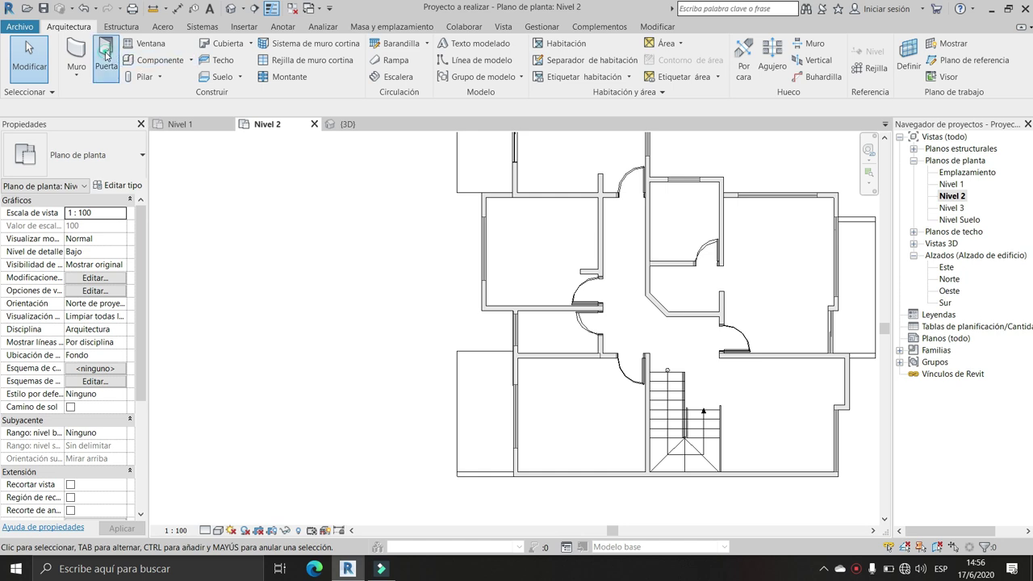
pyautogui.click(84, 160)
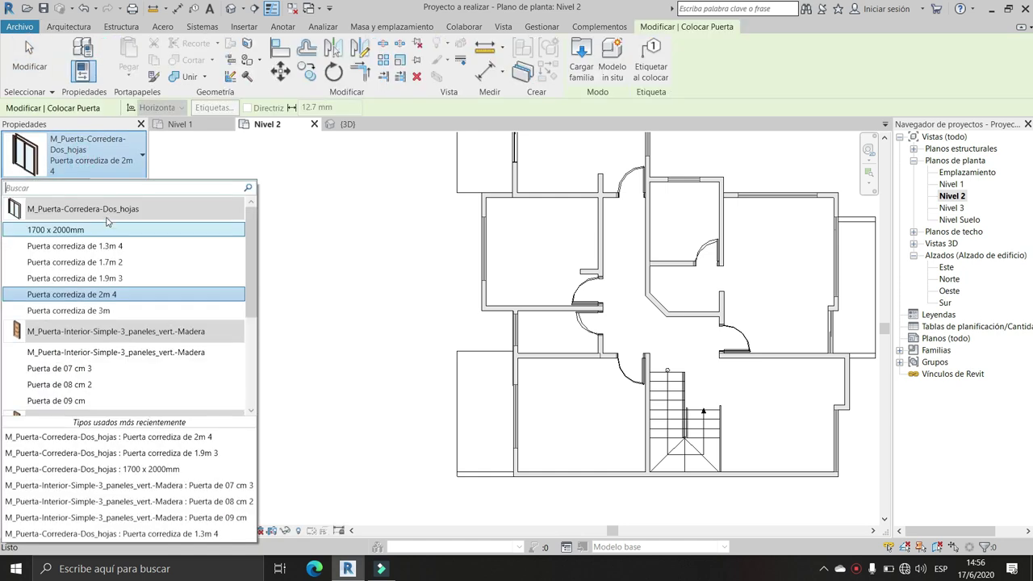
pyautogui.click(110, 295)
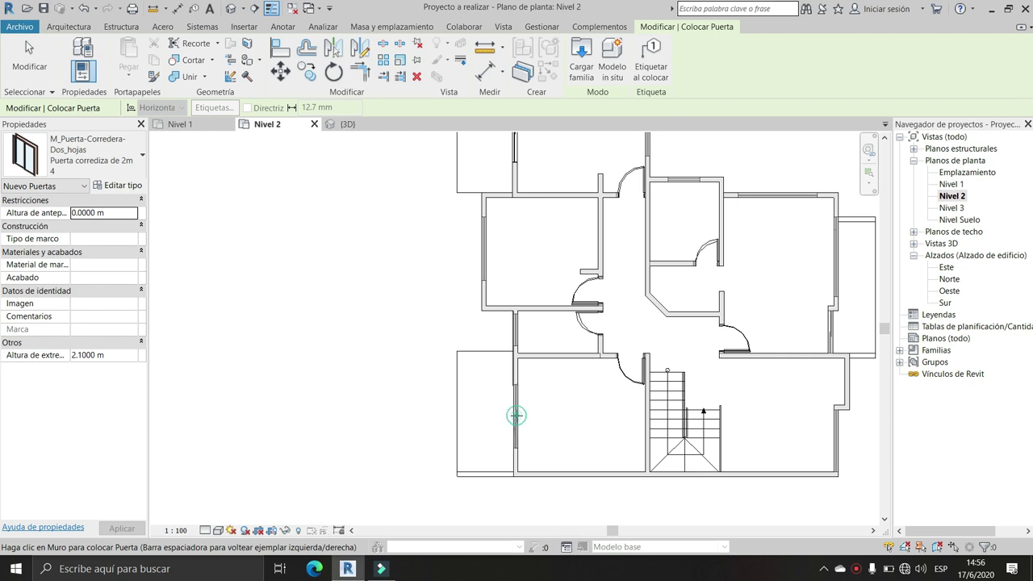
pyautogui.press('Escape')
pyautogui.press('Escape')
# Zoom in on the stepped wall section at the right of the Nivel 2 plan
pyautogui.moveTo(837, 321); pyautogui.dragTo(532, 295, button='middle')
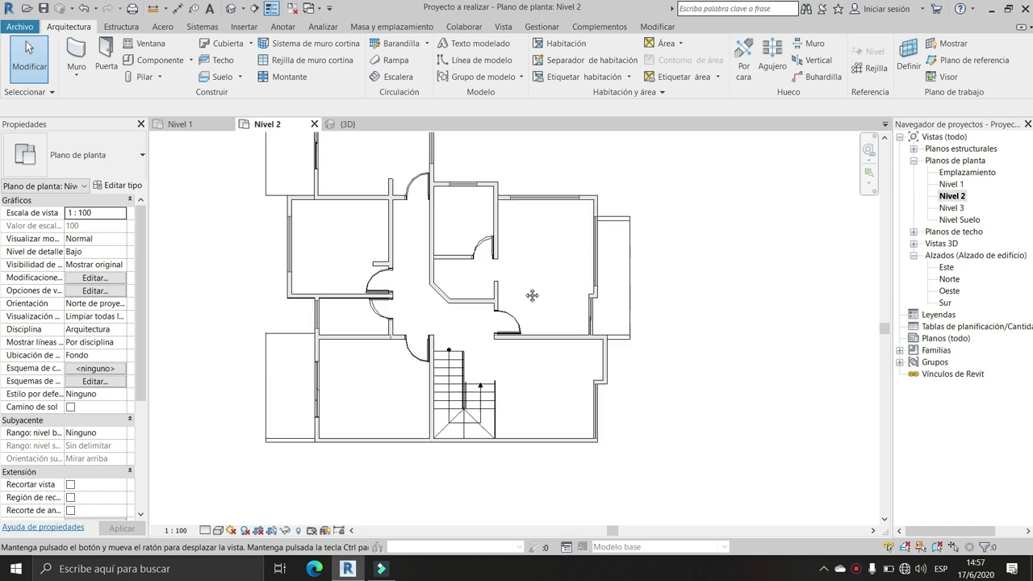
pyautogui.scroll(2, 621, 283)
pyautogui.scroll(1, 621, 282)
pyautogui.moveTo(576, 343); pyautogui.dragTo(559, 316, button='middle')
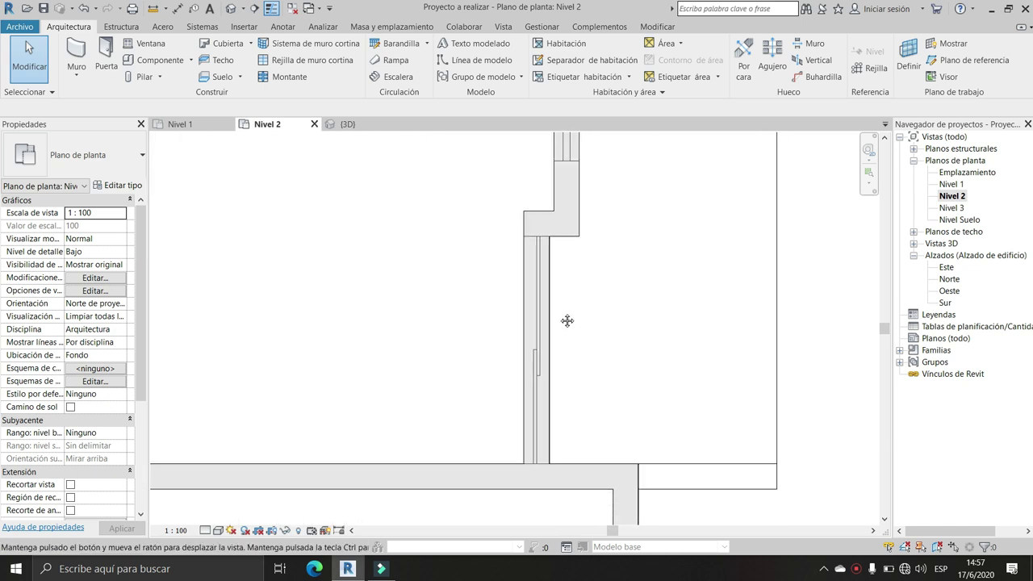
# Measure the wall opening with an aligned dimension, confirming a 1.3 m gap
pyautogui.click(178, 9)
pyautogui.scroll(3, 531, 245)
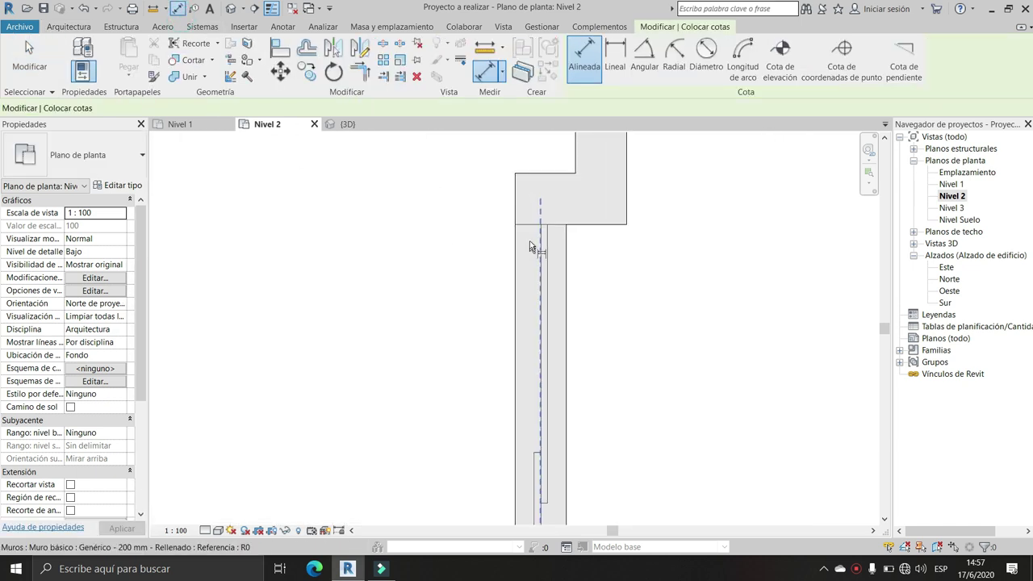
pyautogui.click(563, 258)
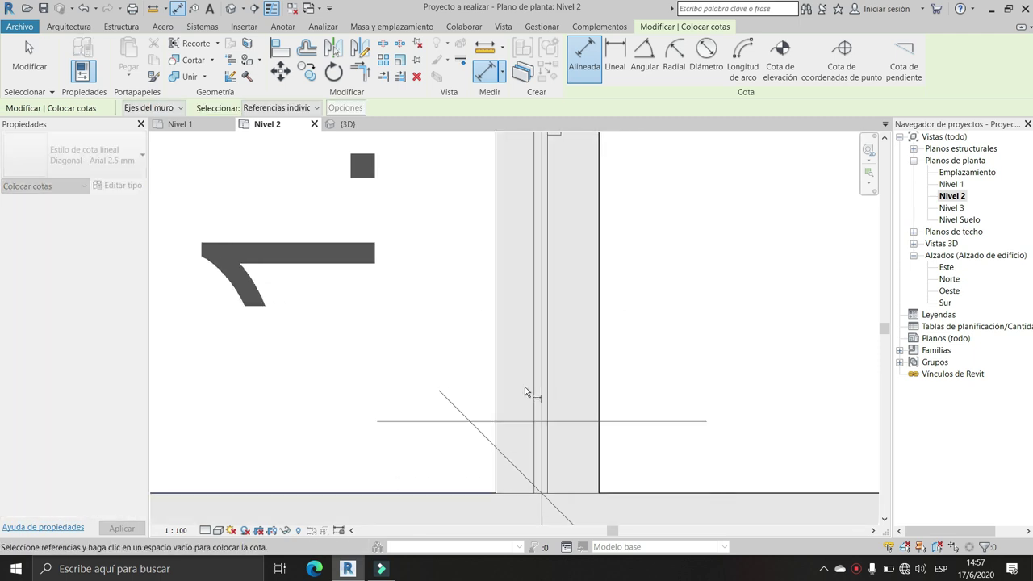
pyautogui.scroll(-2, 501, 401)
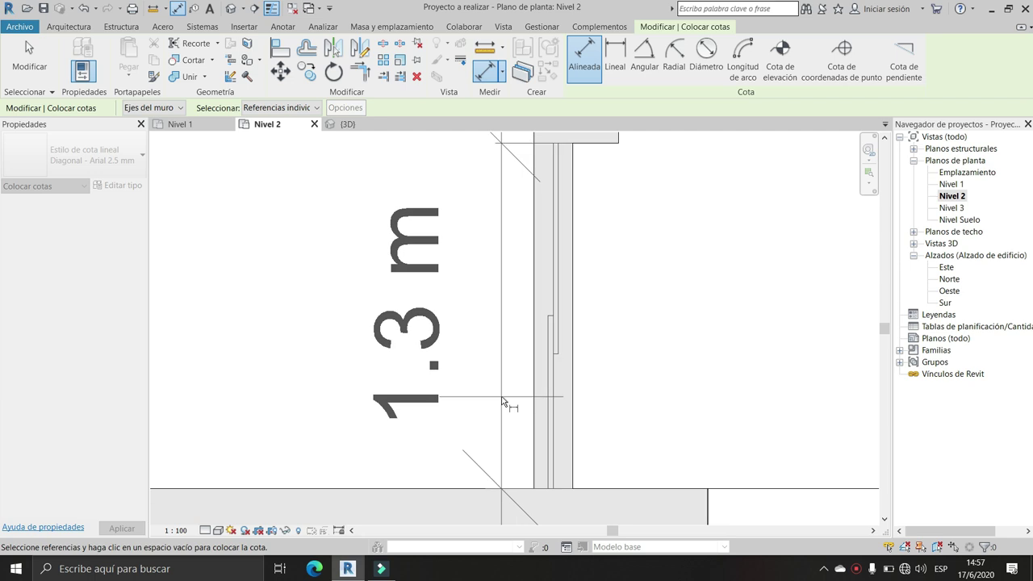
pyautogui.press('Escape')
pyautogui.press('Escape')
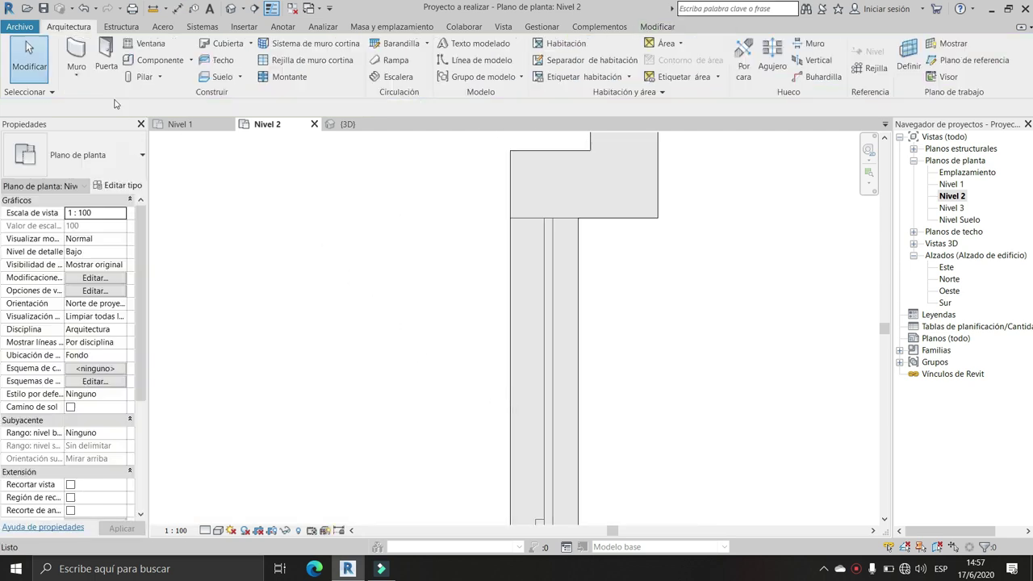
# Select the Puerta corrediza de 1.3m 4 sliding door type for the opening
pyautogui.click(113, 73)
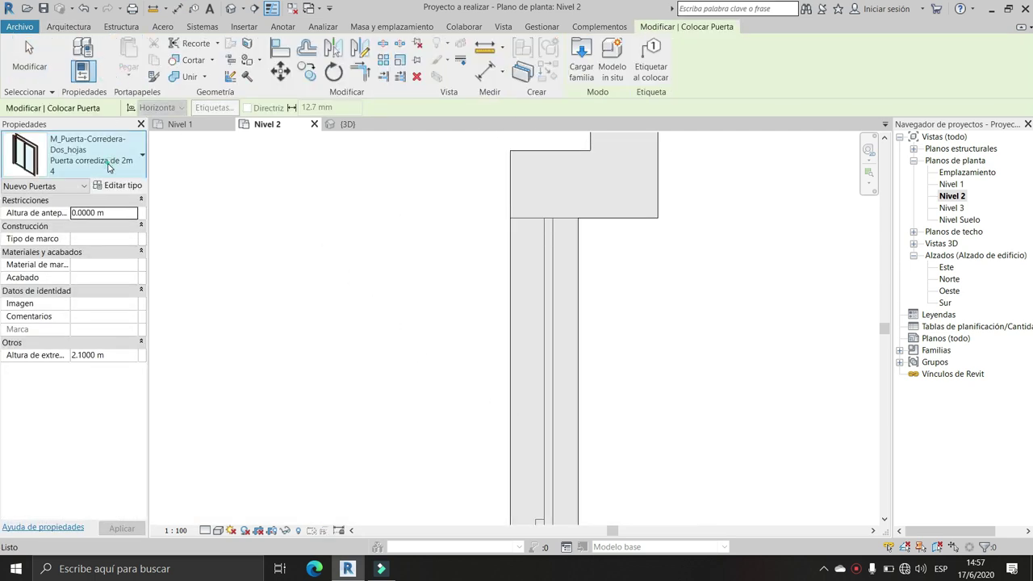
pyautogui.click(109, 167)
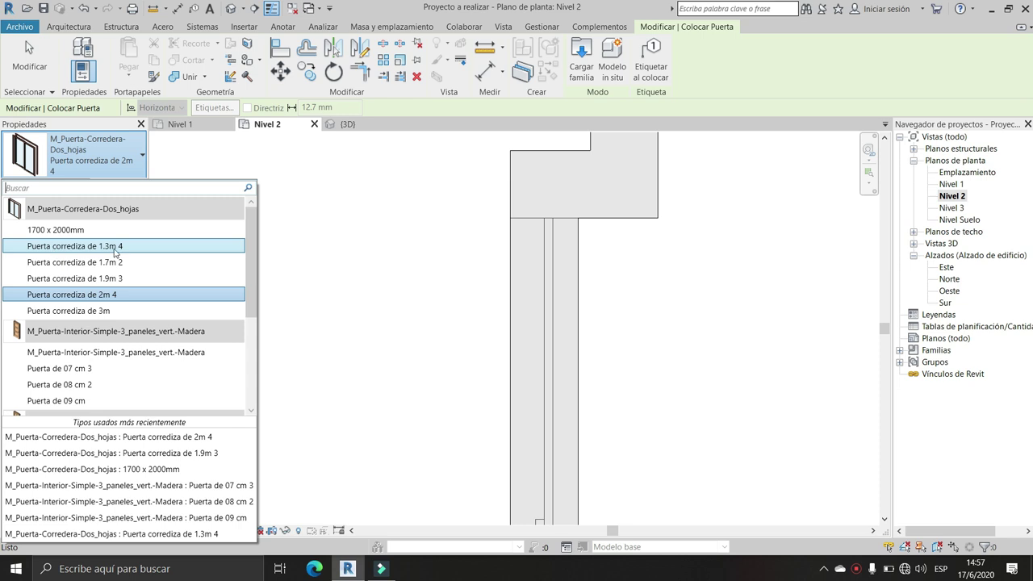
pyautogui.moveTo(75, 246)
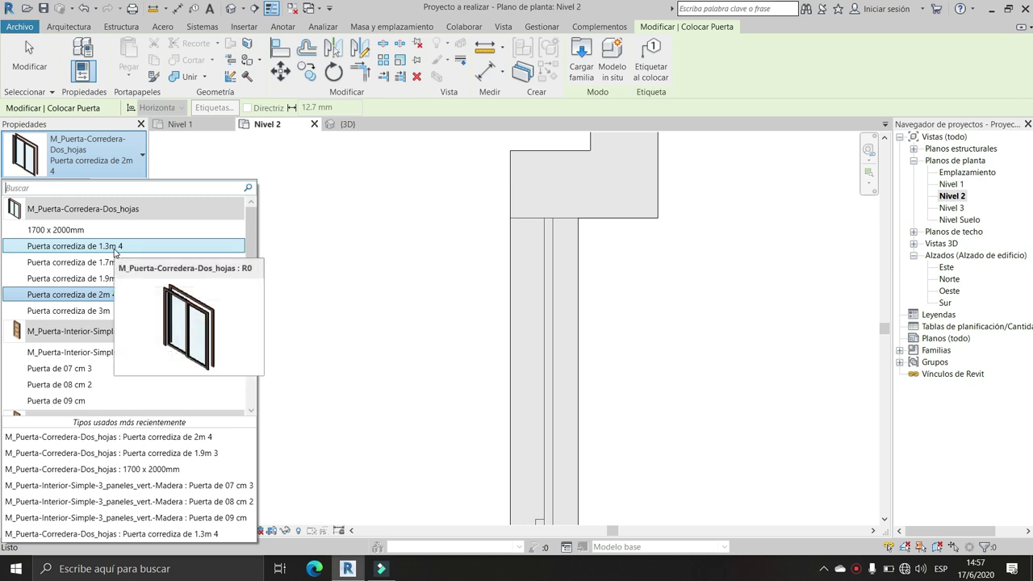
pyautogui.click(115, 247)
pyautogui.scroll(-2, 516, 274)
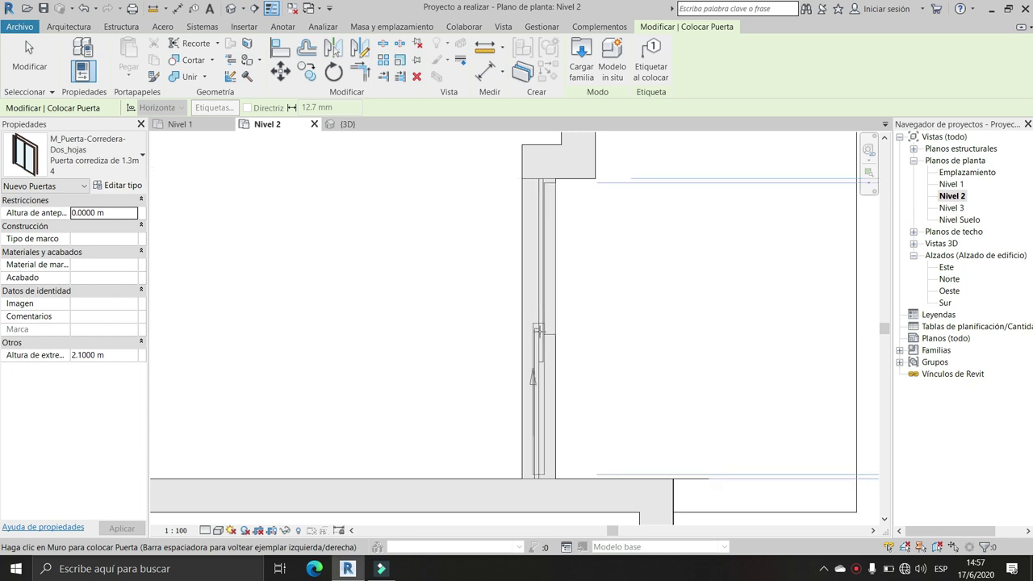
pyautogui.scroll(-1, 536, 327)
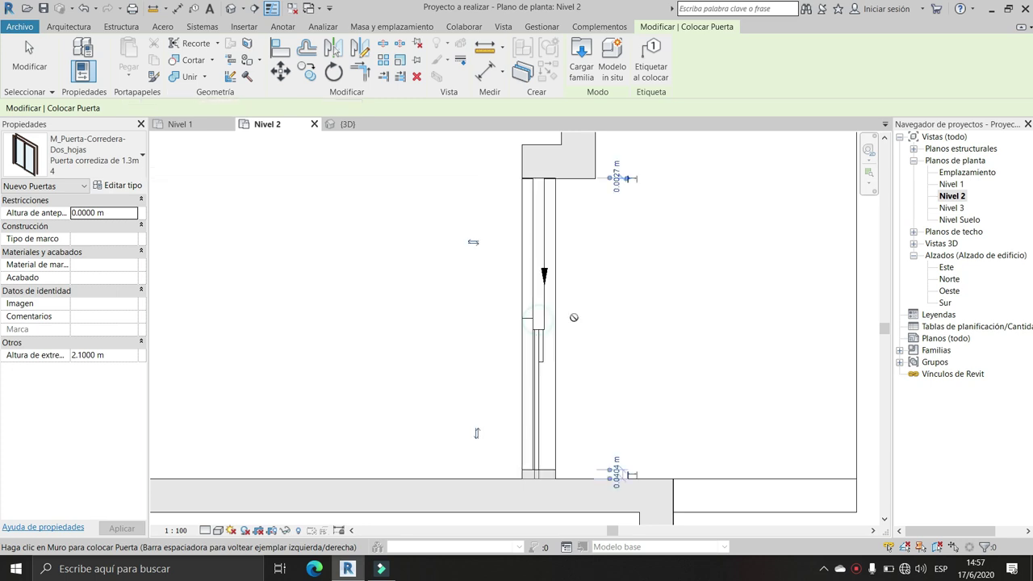
pyautogui.scroll(-2, 567, 320)
pyautogui.scroll(-5, 566, 320)
# Cancel door placement and fit the whole Nivel 2 plan in view
pyautogui.press('Escape')
pyautogui.press('Escape')
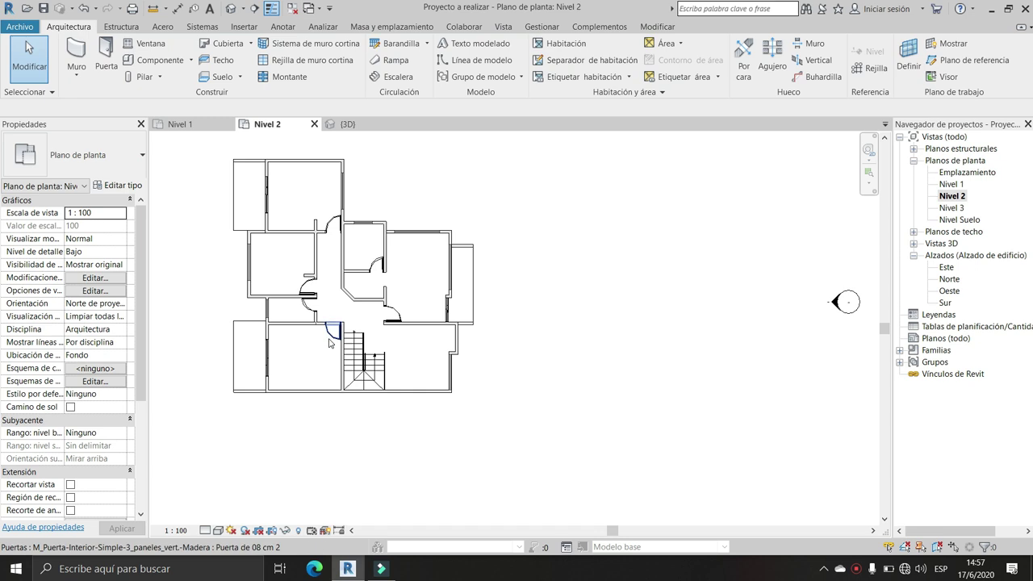
pyautogui.moveTo(332, 347); pyautogui.dragTo(611, 357, button='middle')
pyautogui.scroll(2, 611, 355)
pyautogui.scroll(-2, 611, 352)
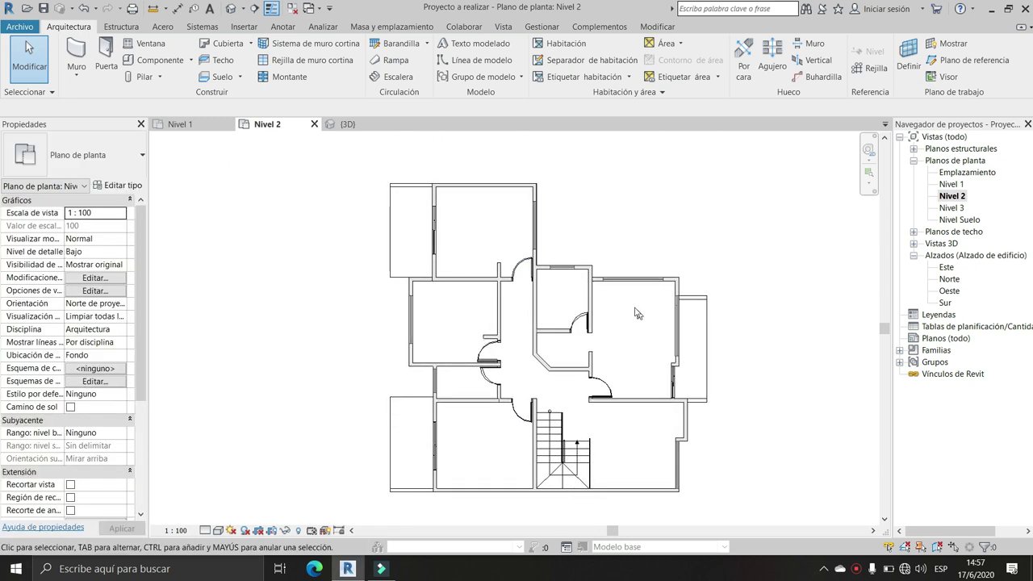
# Orbit the house in the {3D} view, briefly rechecking the Nivel 2 plan
pyautogui.click(343, 124)
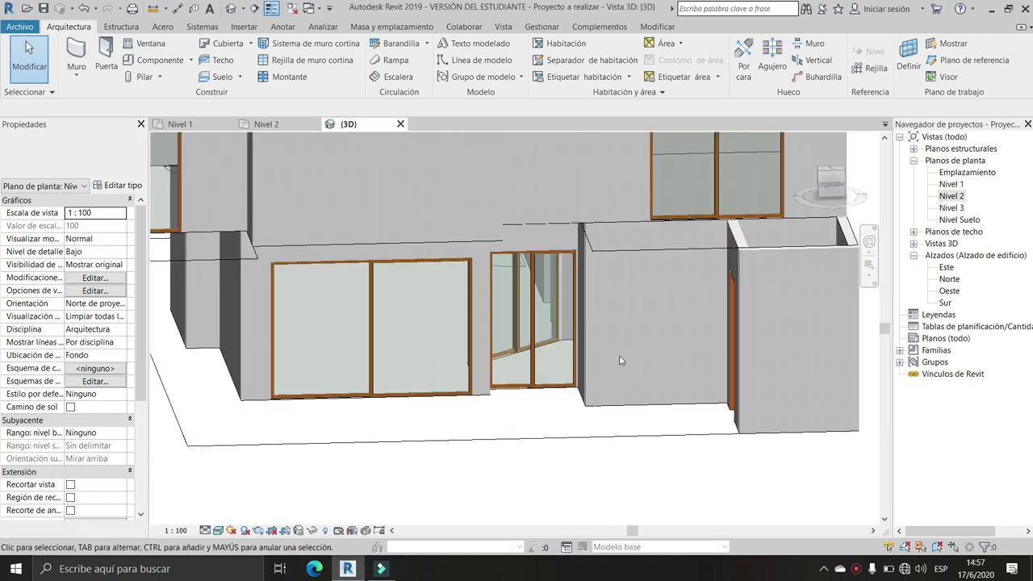
pyautogui.scroll(-3, 619, 355)
pyautogui.moveTo(618, 355)
pyautogui.keyDown('shift'); pyautogui.mouseDown(button='middle')
pyautogui.moveTo(575, 392)
pyautogui.moveTo(619, 268)
pyautogui.moveTo(430, 231)
pyautogui.moveTo(501, 314)
pyautogui.moveTo(729, 372)
pyautogui.moveTo(507, 292)
pyautogui.mouseUp(button='middle'); pyautogui.keyUp('shift')
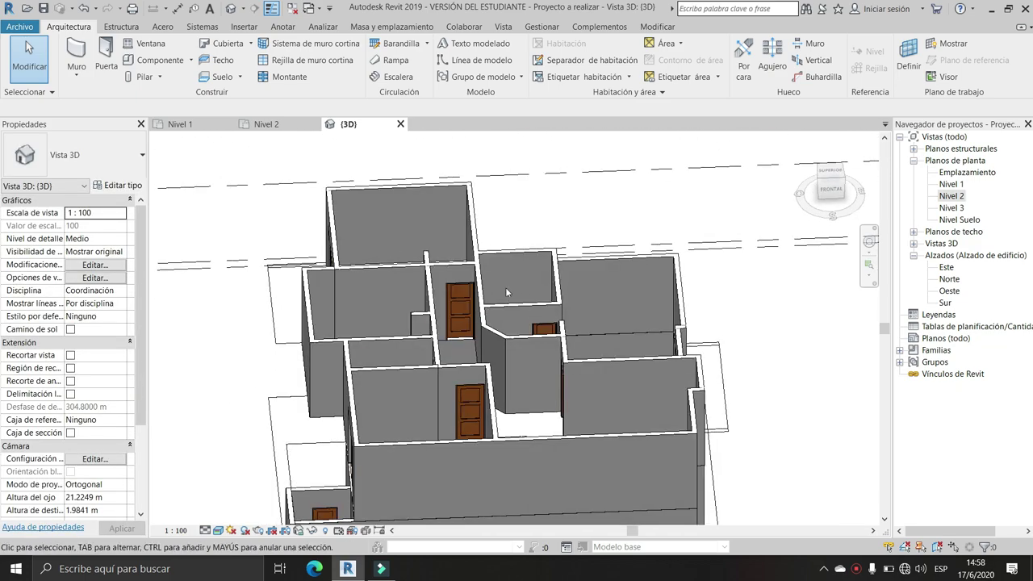
pyautogui.moveTo(307, 355)
pyautogui.keyDown('shift'); pyautogui.mouseDown(button='middle')
pyautogui.moveTo(601, 341)
pyautogui.moveTo(191, 129)
pyautogui.mouseUp(button='middle'); pyautogui.keyUp('shift')
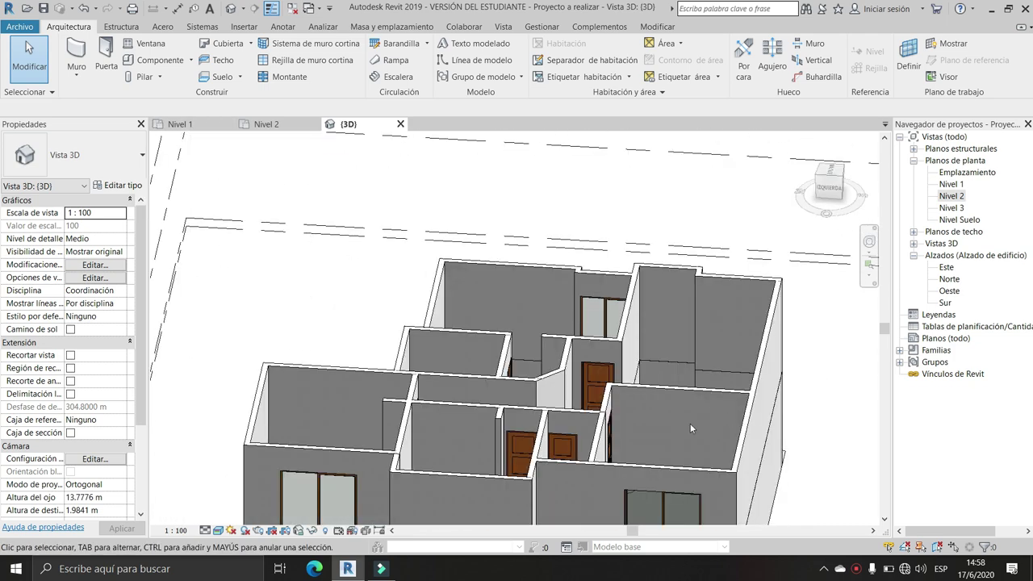
pyautogui.click(266, 124)
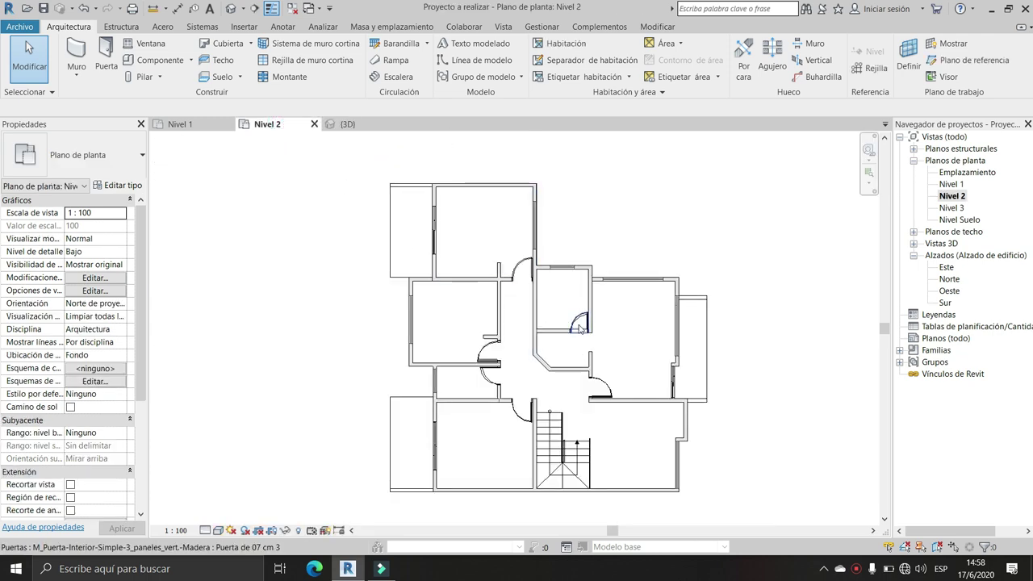
pyautogui.click(347, 125)
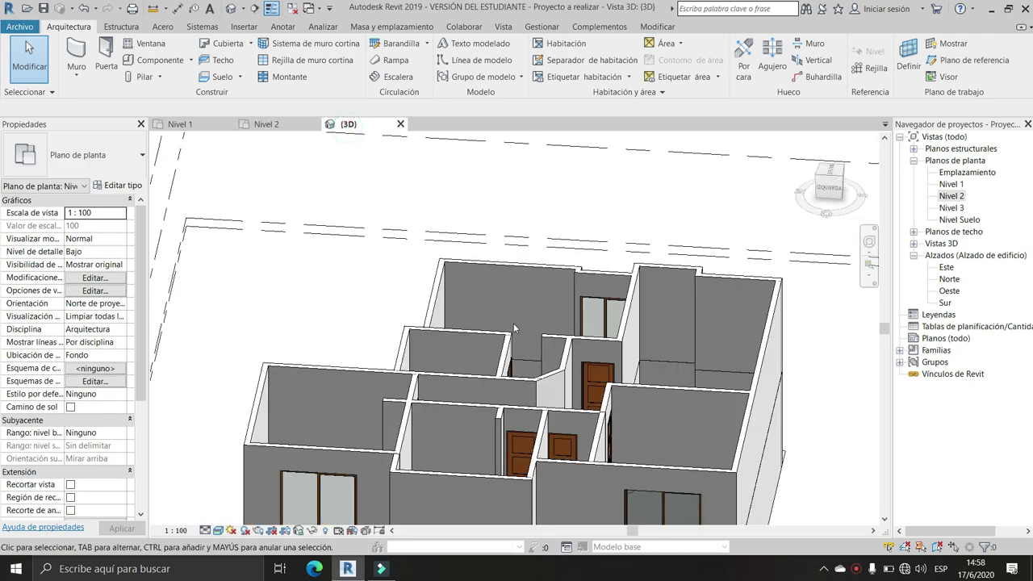
pyautogui.moveTo(484, 283)
pyautogui.keyDown('shift'); pyautogui.mouseDown(button='middle')
pyautogui.moveTo(545, 347)
pyautogui.moveTo(452, 373)
pyautogui.mouseUp(button='middle'); pyautogui.keyUp('shift')
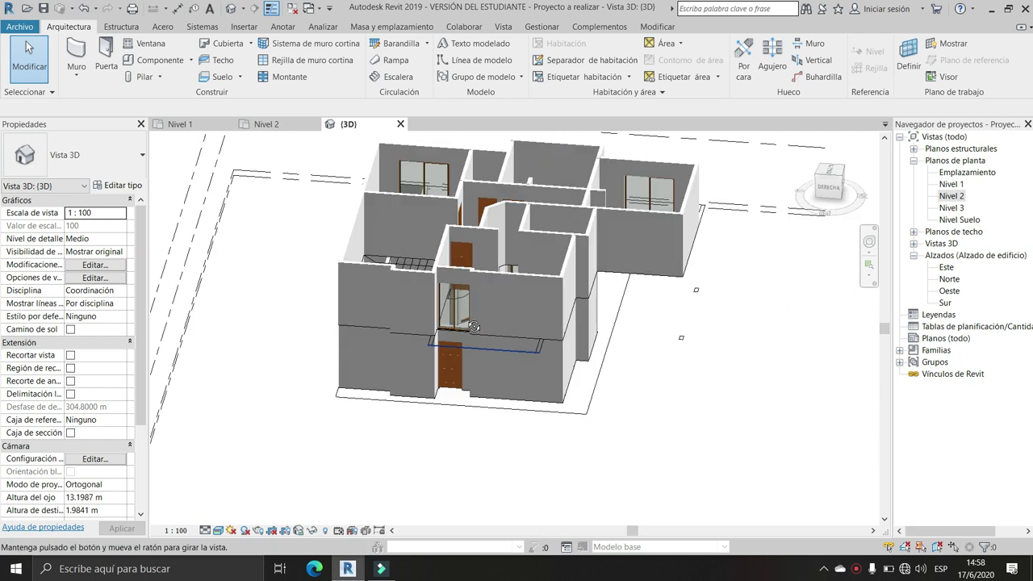
pyautogui.click(451, 367)
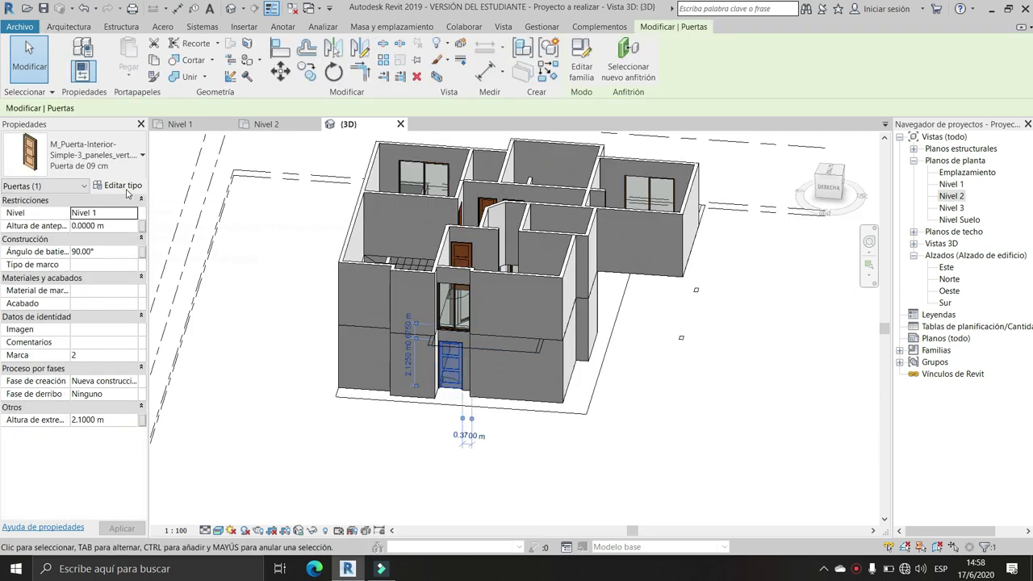
pyautogui.click(121, 186)
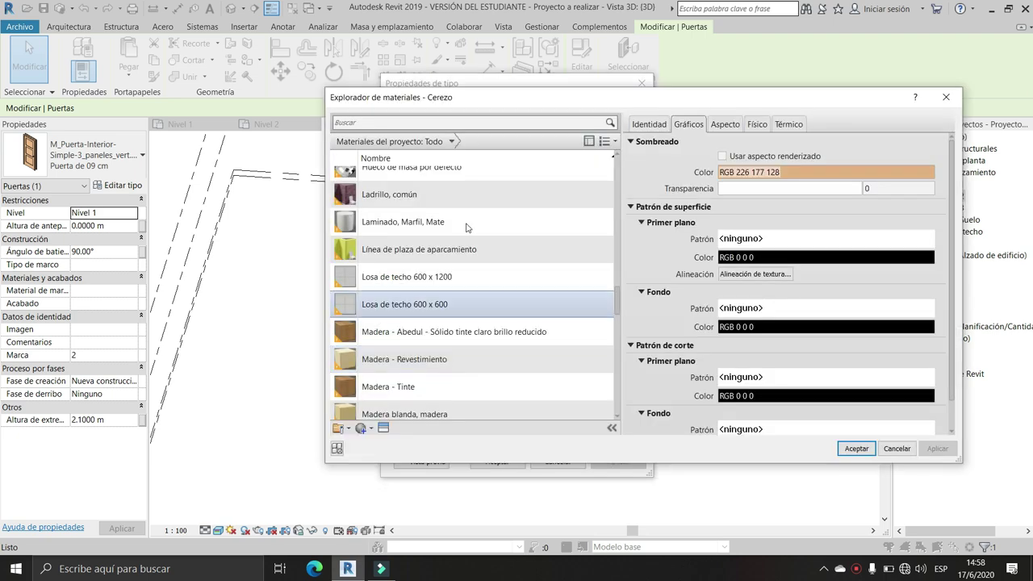
pyautogui.scroll(-3, 444, 302)
pyautogui.scroll(5, 444, 302)
pyautogui.scroll(5, 445, 302)
pyautogui.scroll(3, 445, 302)
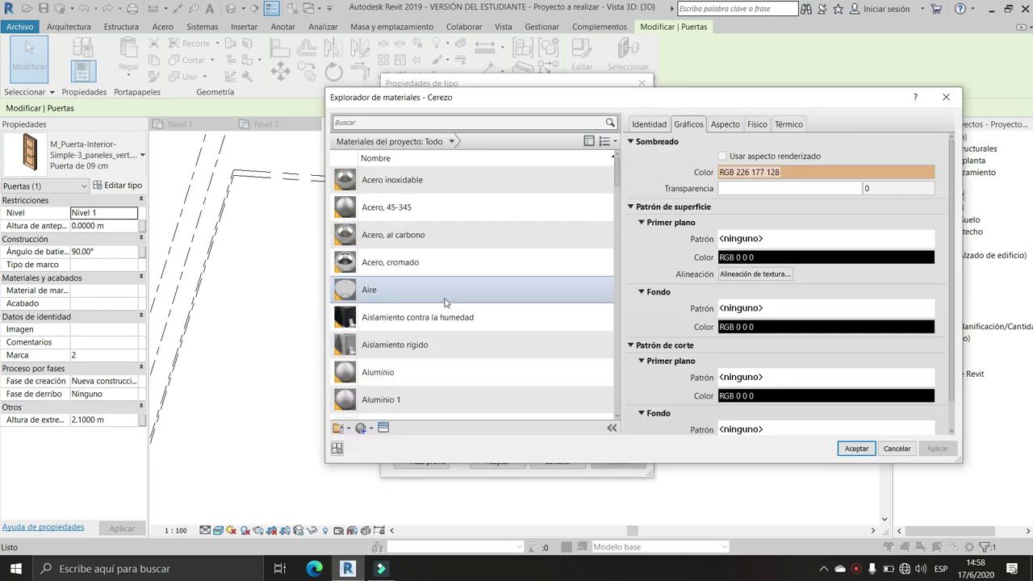
pyautogui.scroll(-3, 444, 302)
pyautogui.scroll(-5, 444, 302)
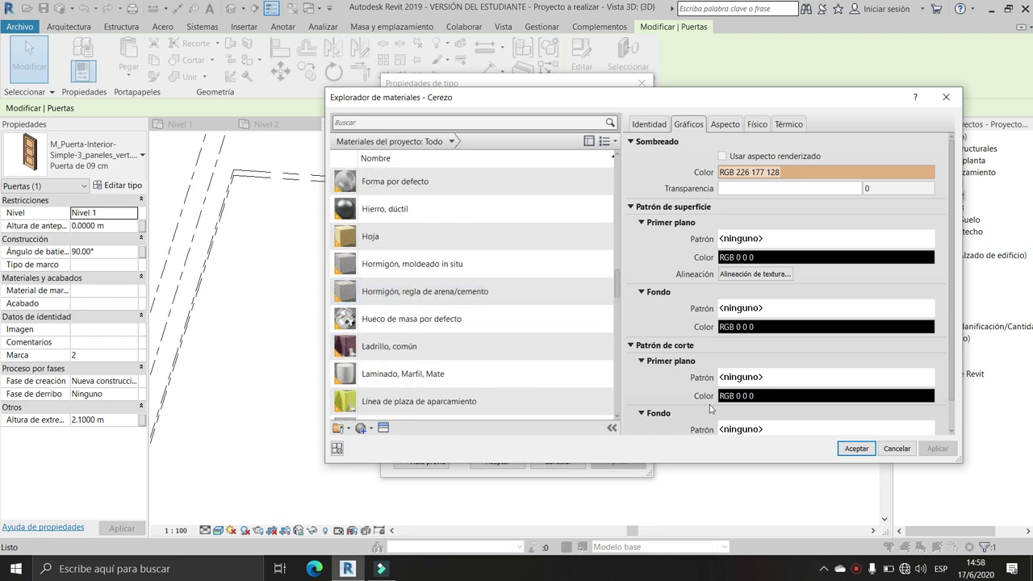
pyautogui.click(896, 448)
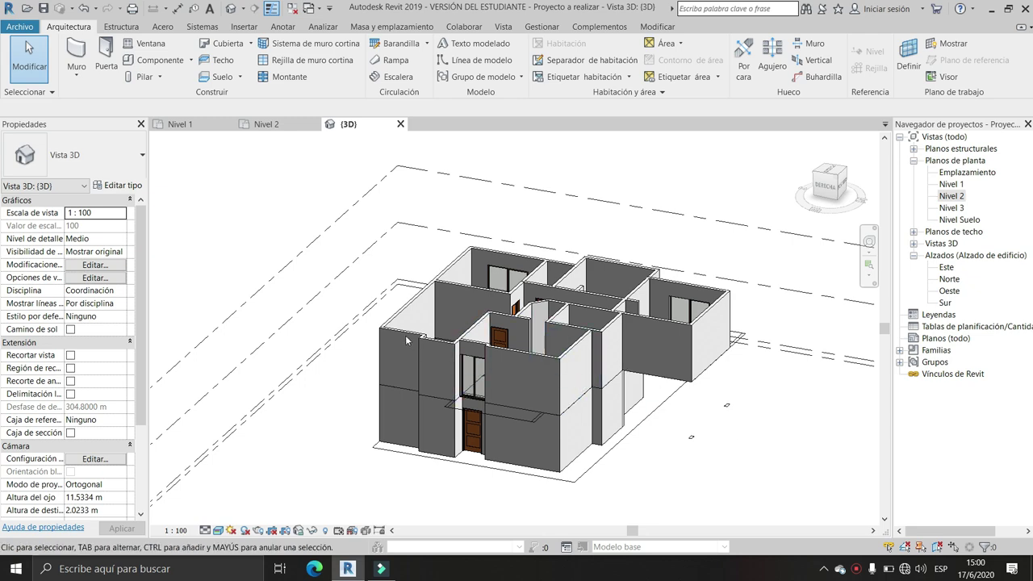
pyautogui.keyDown('shift'); pyautogui.moveTo(408, 344); pyautogui.dragTo(662, 395, button='middle'); pyautogui.keyUp('shift')
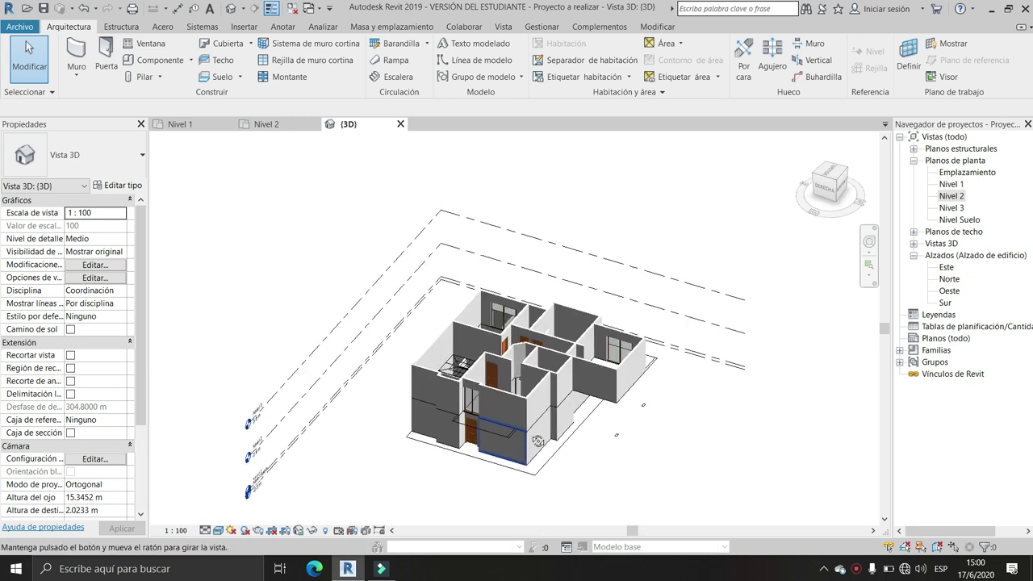
pyautogui.moveTo(663, 395)
pyautogui.keyDown('shift'); pyautogui.mouseDown(button='middle')
pyautogui.moveTo(471, 410)
pyautogui.moveTo(401, 444)
pyautogui.moveTo(346, 438)
pyautogui.moveTo(594, 397)
pyautogui.mouseUp(button='middle'); pyautogui.keyUp('shift')
pyautogui.scroll(3, 443, 421)
pyautogui.scroll(-3, 443, 422)
pyautogui.scroll(2, 470, 409)
pyautogui.scroll(-2, 345, 437)
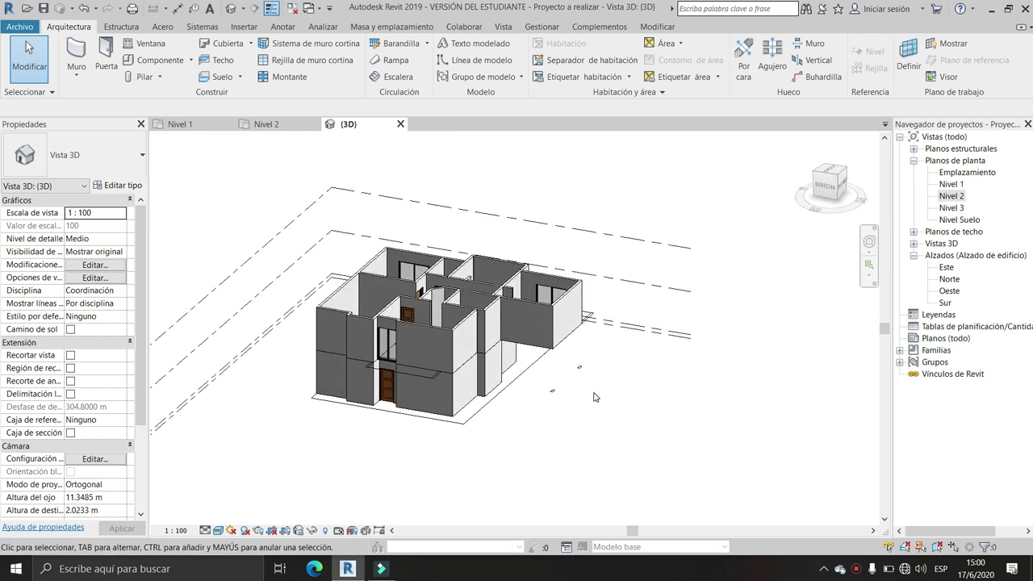
pyautogui.scroll(-2, 594, 397)
pyautogui.scroll(3, 585, 393)
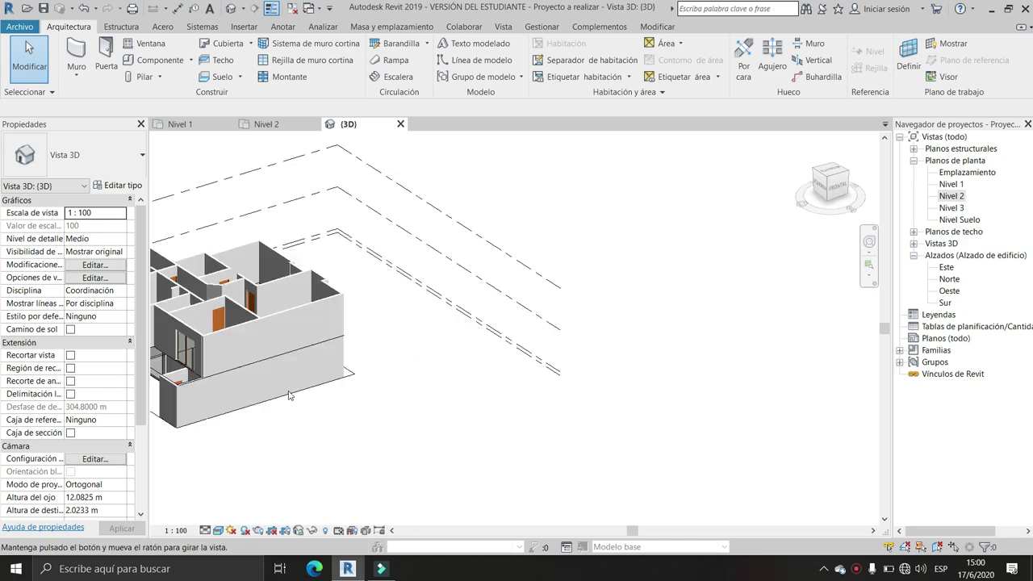
pyautogui.keyDown('shift'); pyautogui.moveTo(542, 414); pyautogui.dragTo(399, 438, button='middle'); pyautogui.keyUp('shift')
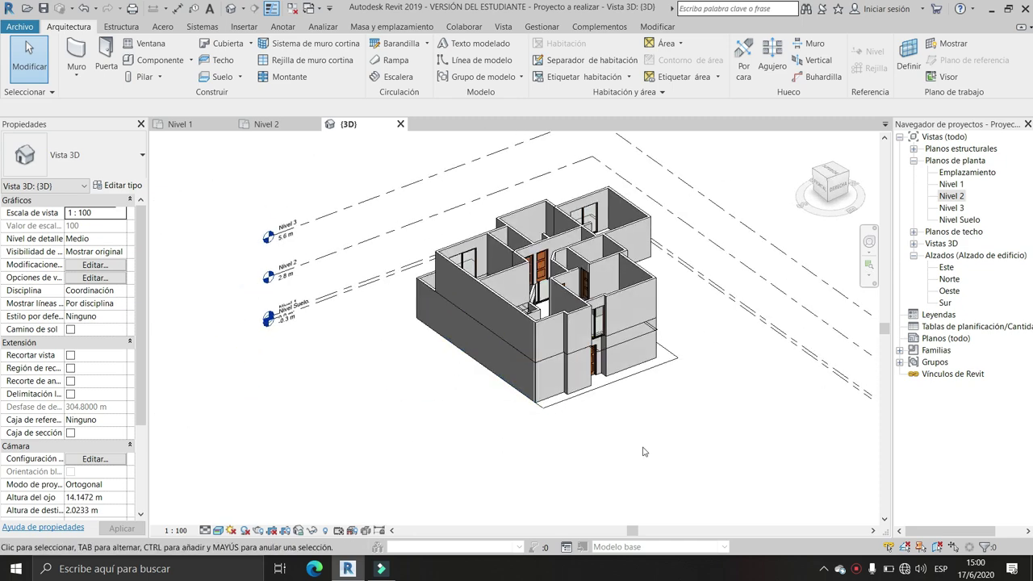
pyautogui.scroll(3, 391, 419)
pyautogui.scroll(-5, 380, 401)
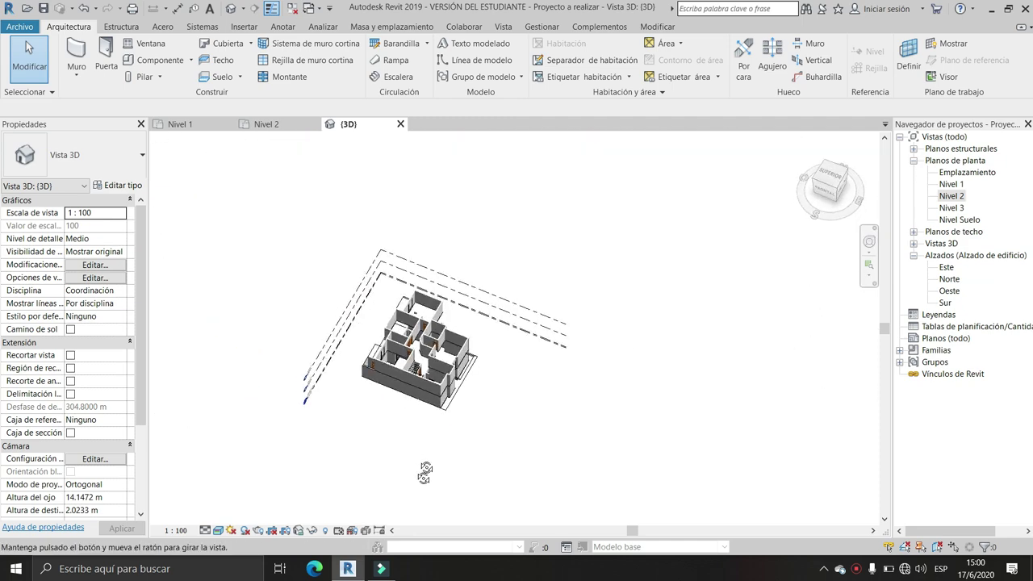
pyautogui.moveTo(380, 401)
pyautogui.keyDown('shift'); pyautogui.mouseDown(button='middle')
pyautogui.moveTo(490, 474)
pyautogui.moveTo(459, 331)
pyautogui.moveTo(605, 378)
pyautogui.mouseUp(button='middle'); pyautogui.keyUp('shift')
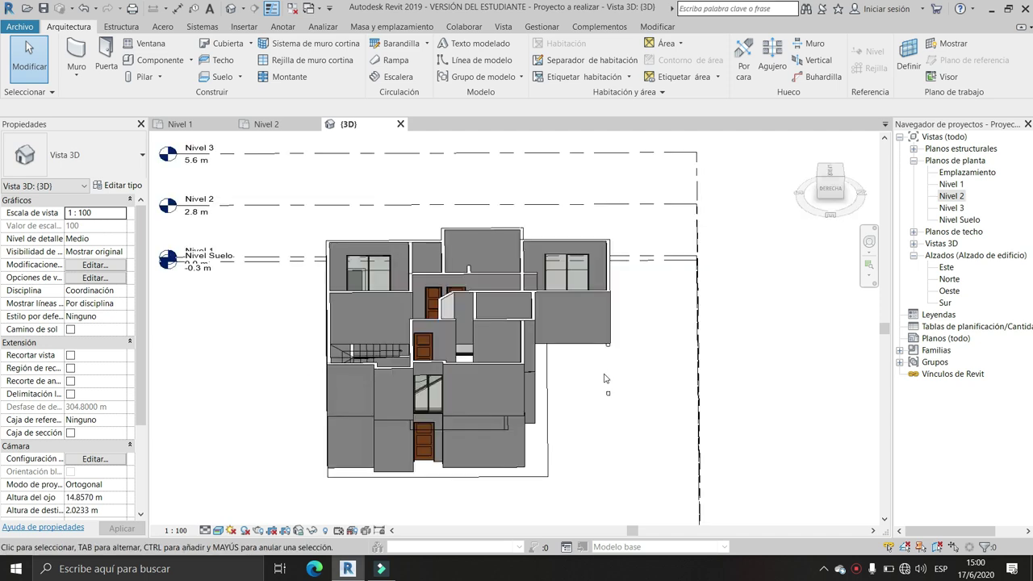